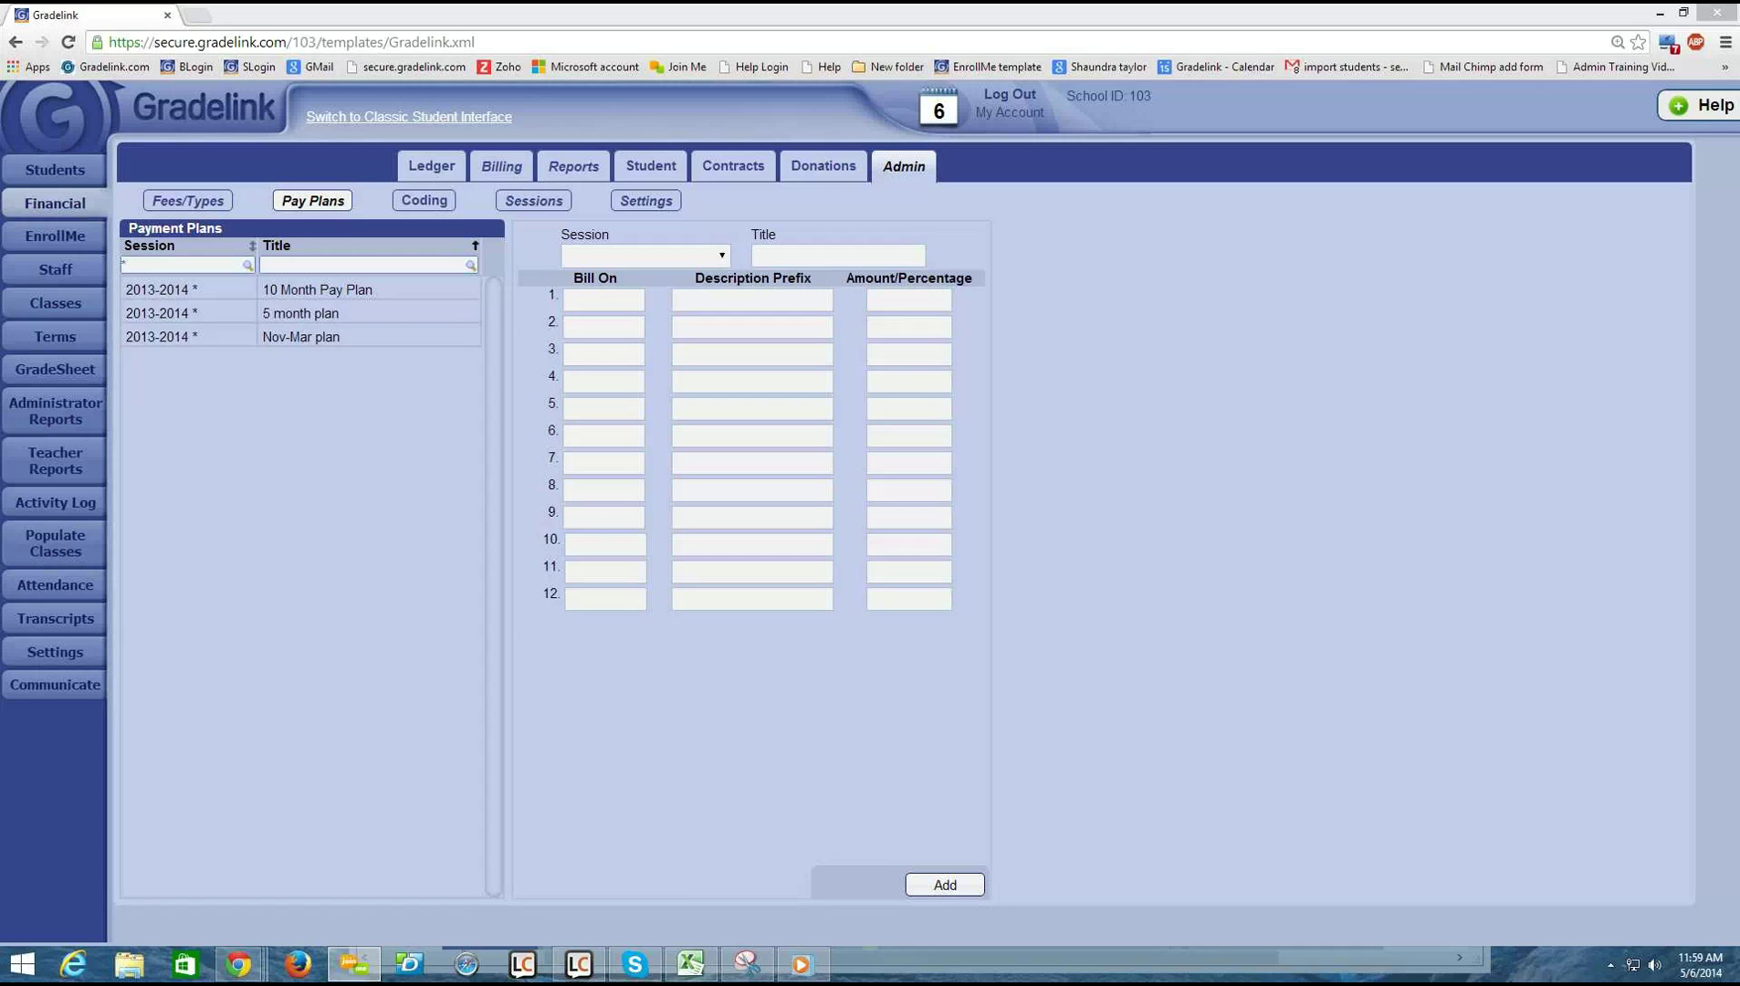
- Switch to the Fees/Types sub-tab to list the fee and transaction types
left_click(187, 201)
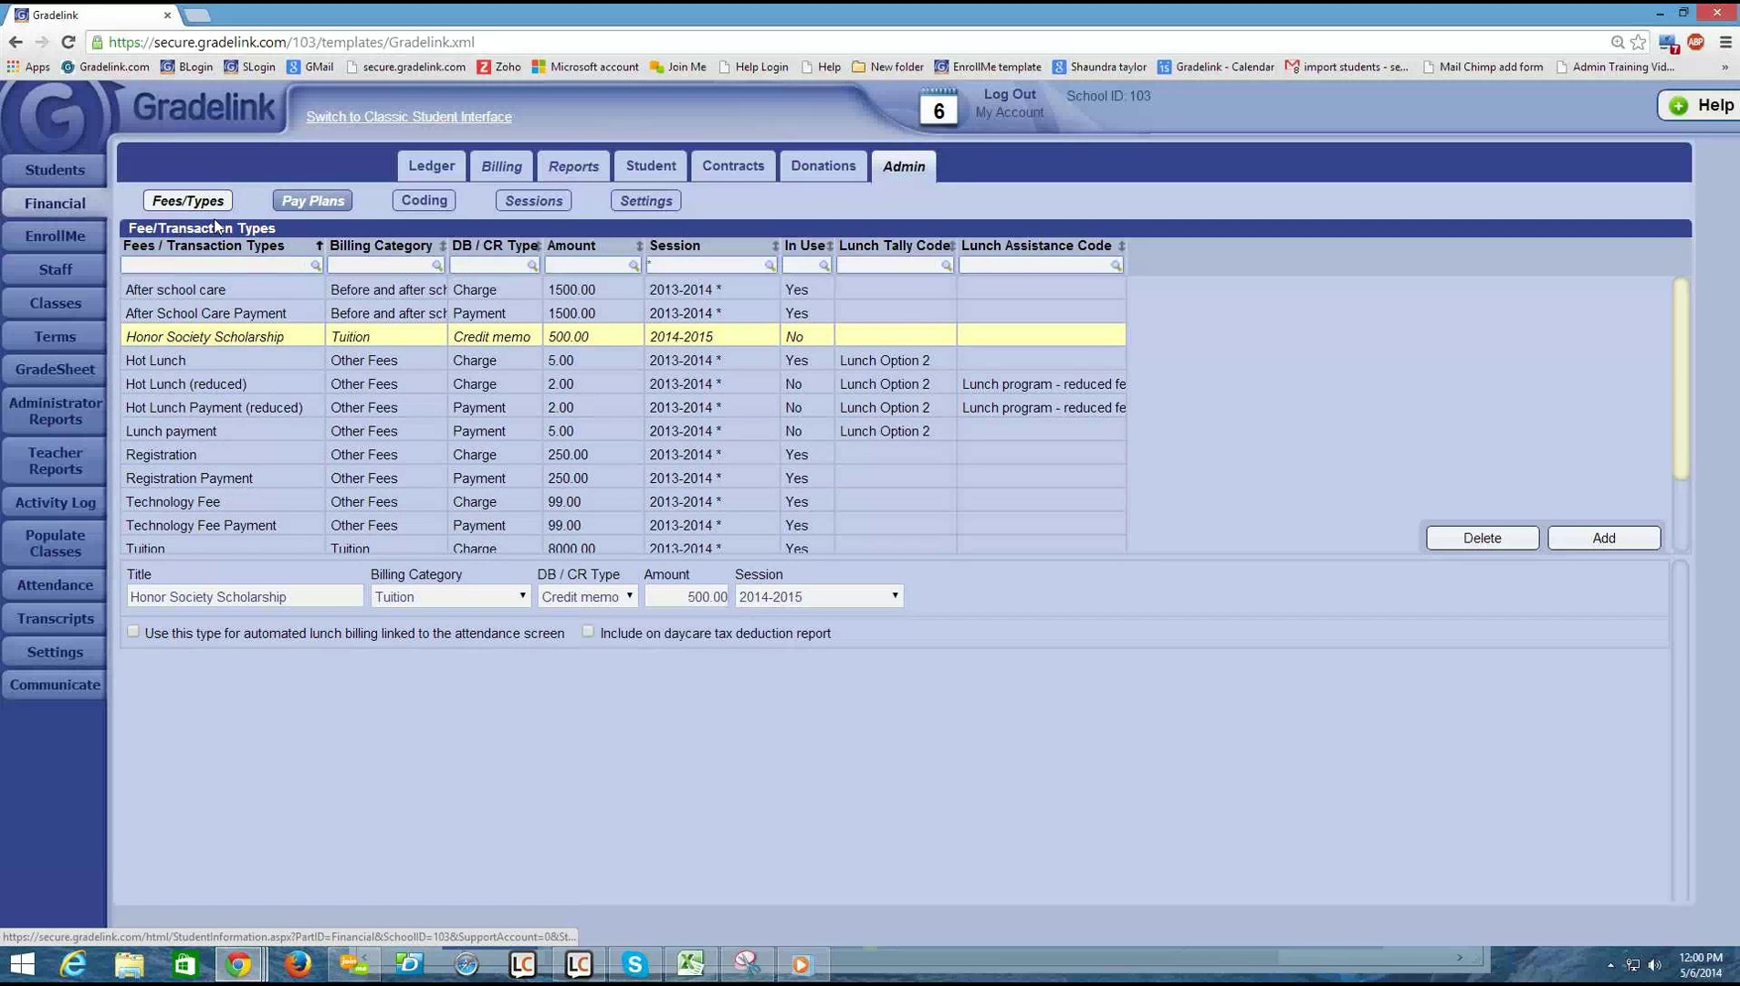
- Return to Pay Plans and set the new plan's session to 2014-2015
left_click(306, 199)
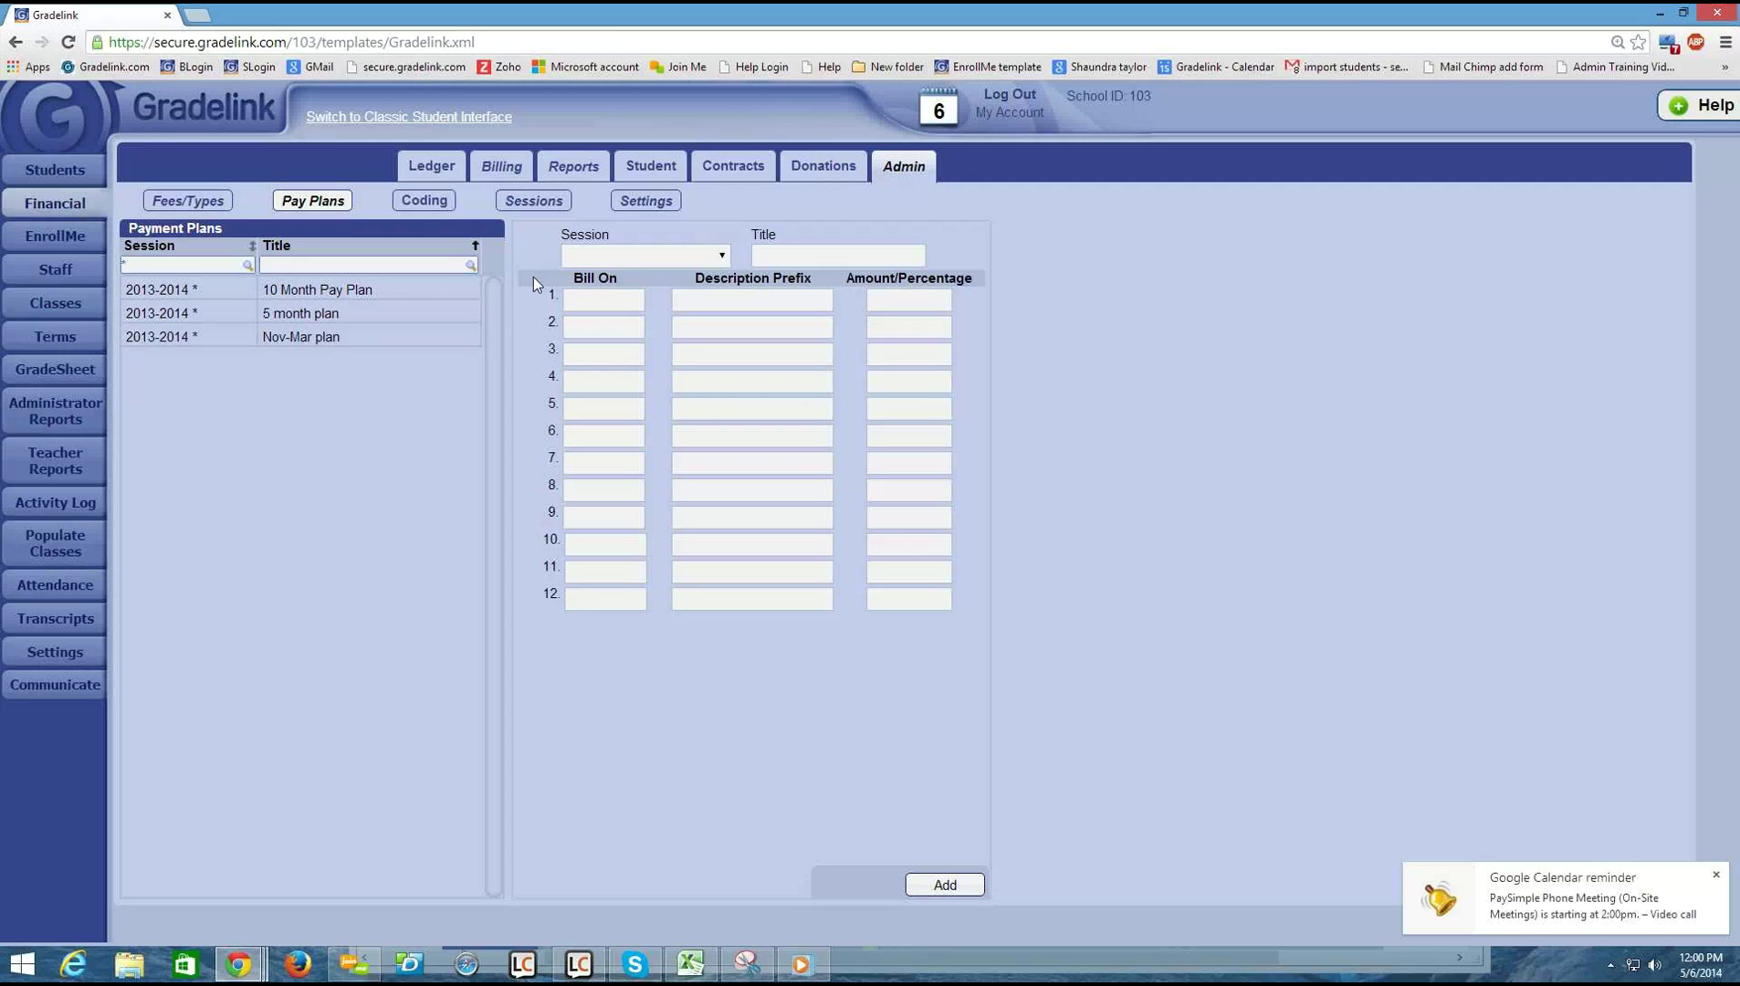
left_click(709, 264)
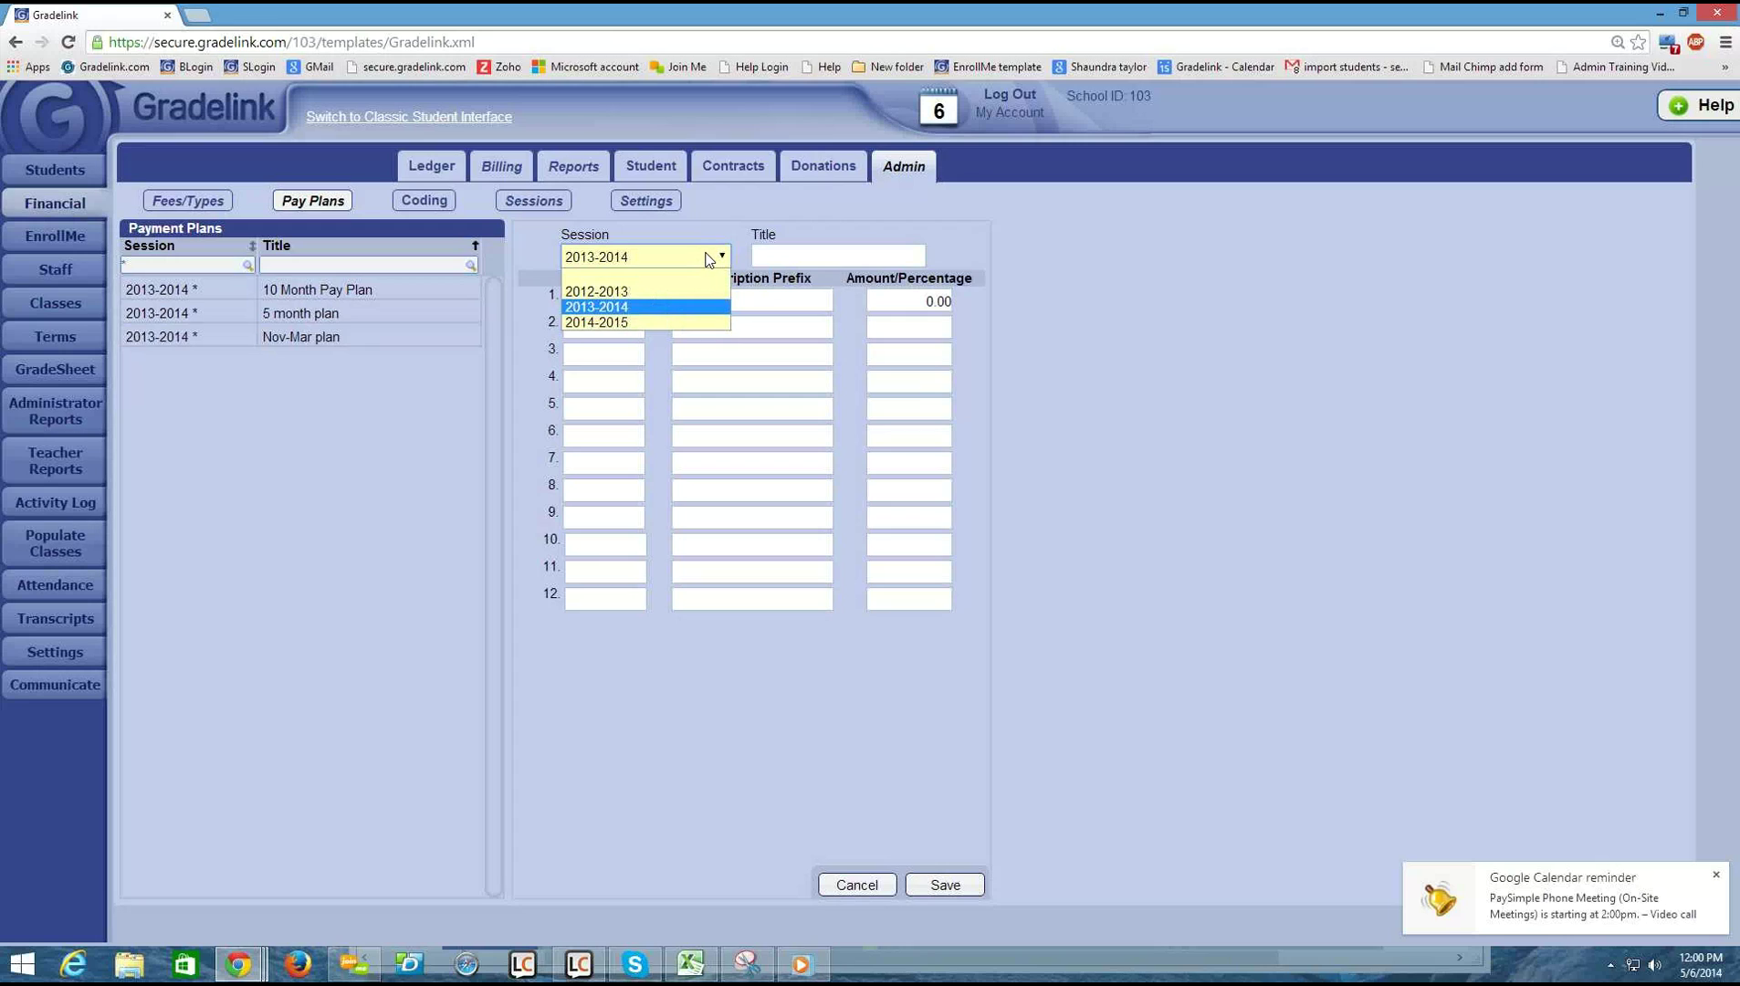
left_click(618, 321)
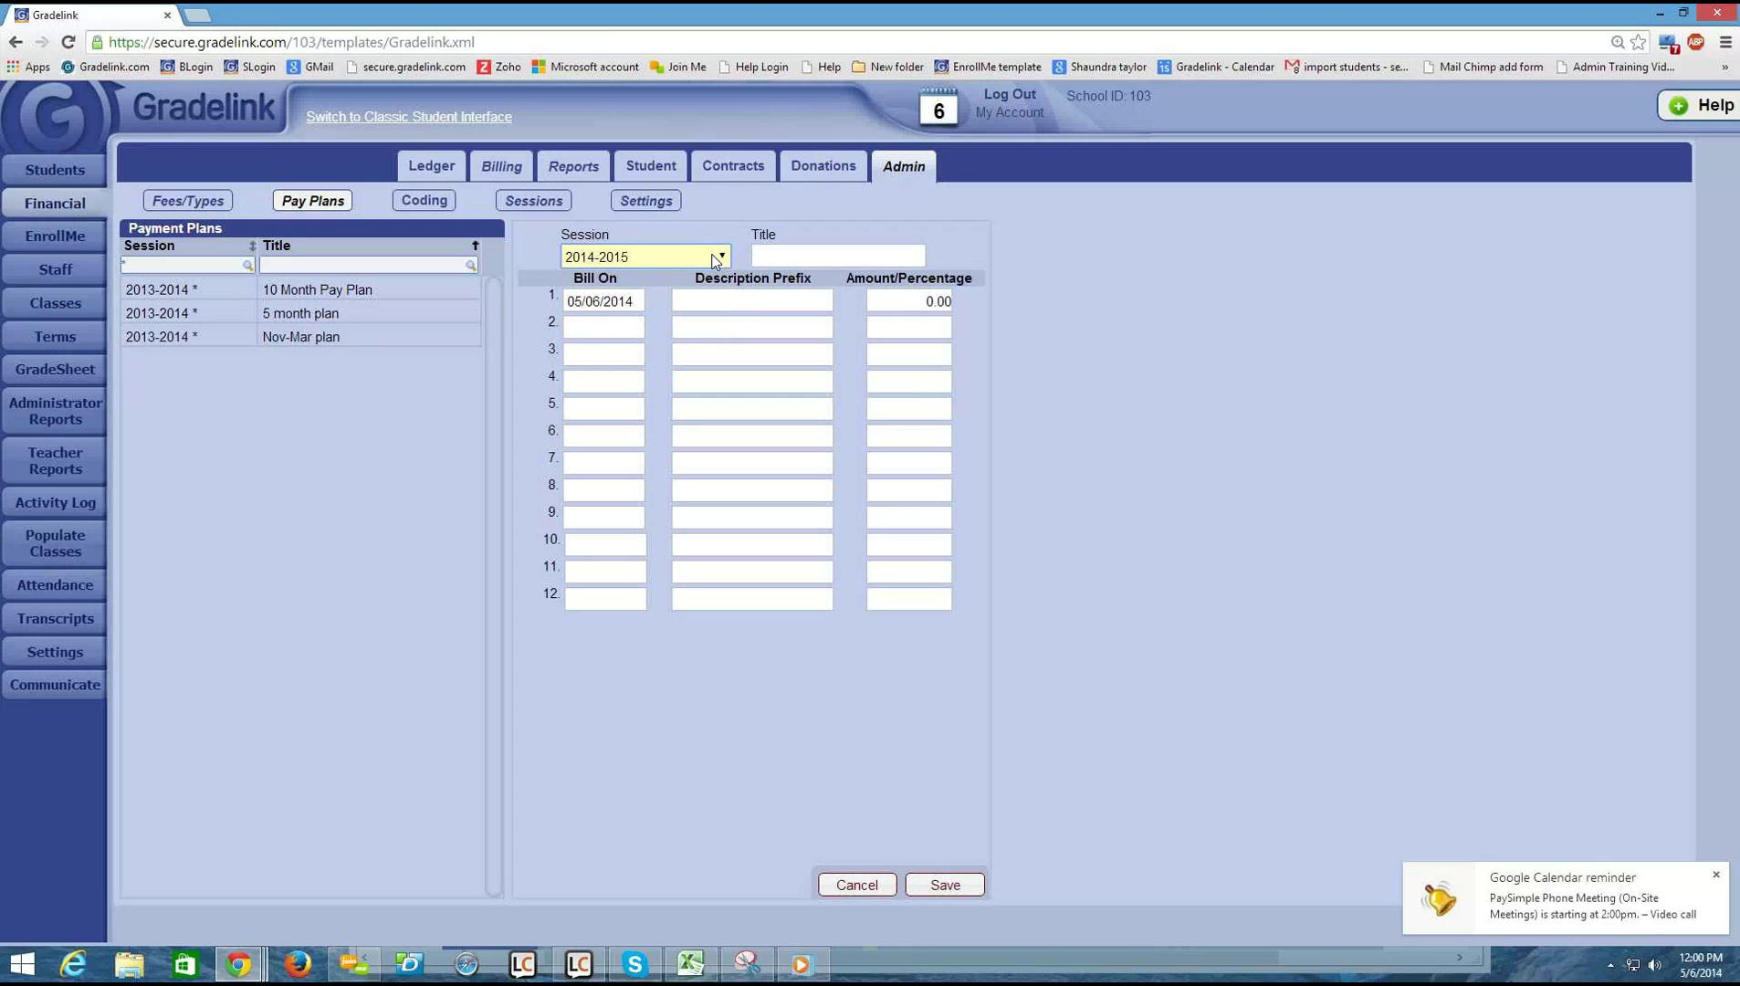
left_click(833, 255)
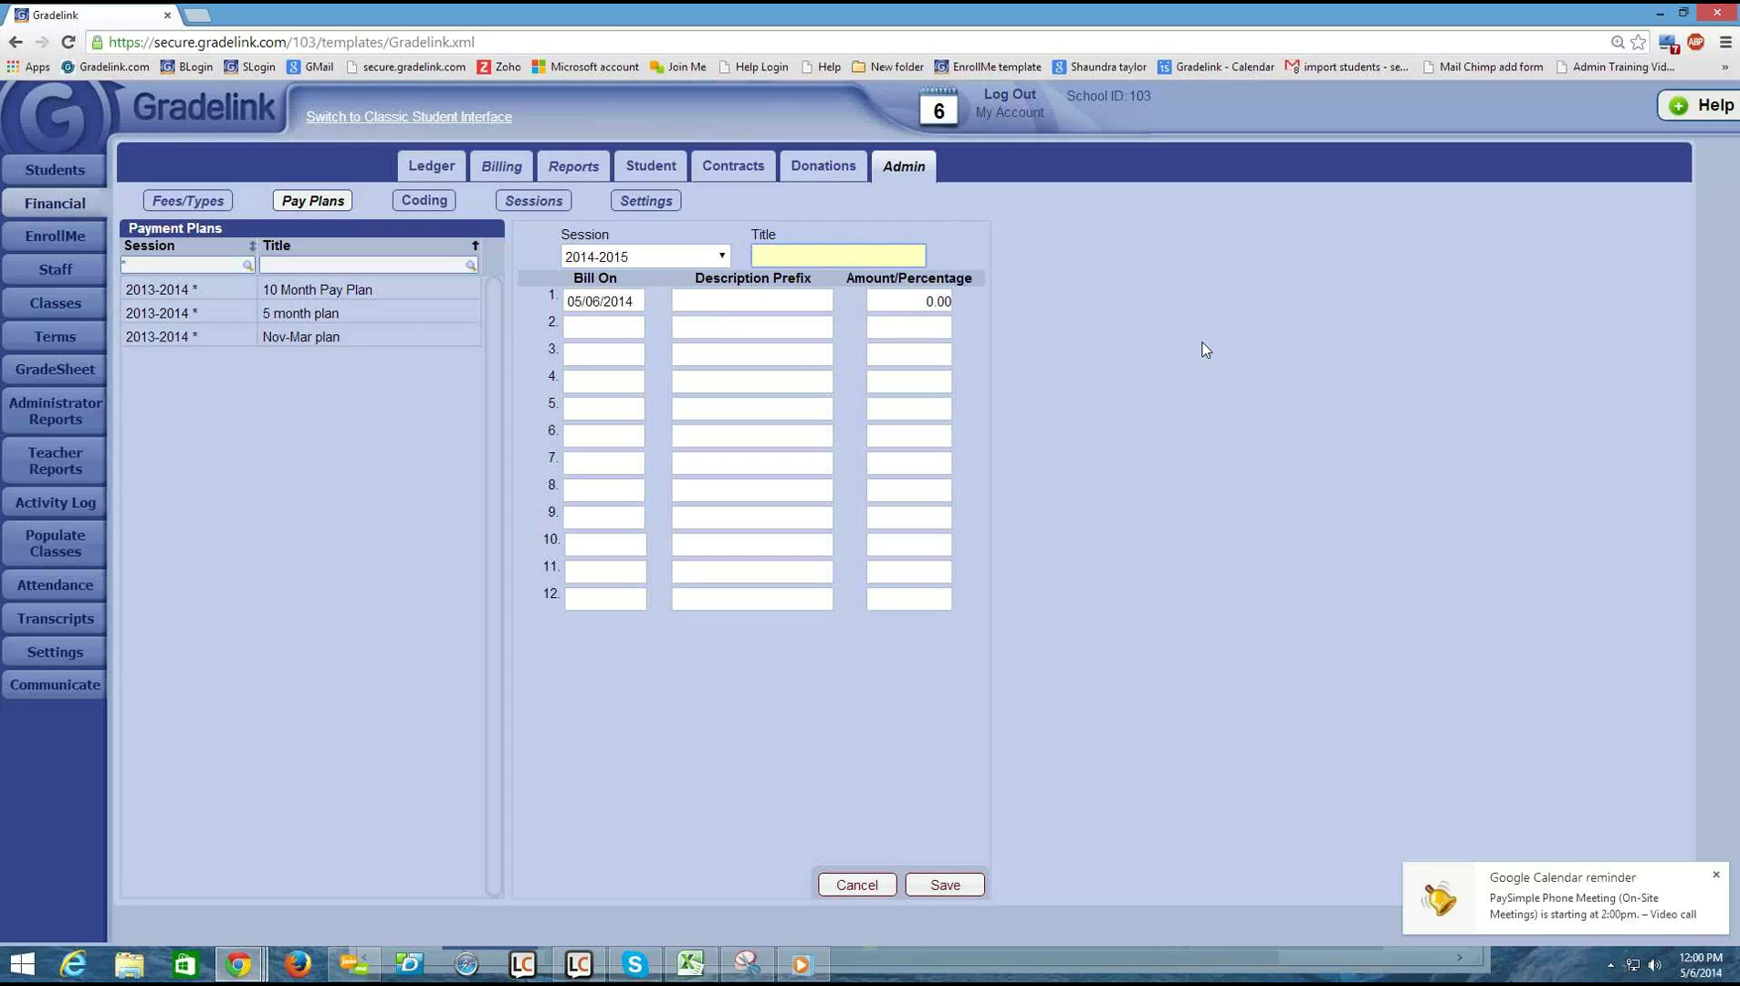
- Title the plan '10 Month Pay Plan' and set row 1's bill date to 8/25/2014
type("10 Month Pay Plan")
left_click(632, 301)
left_click(783, 331)
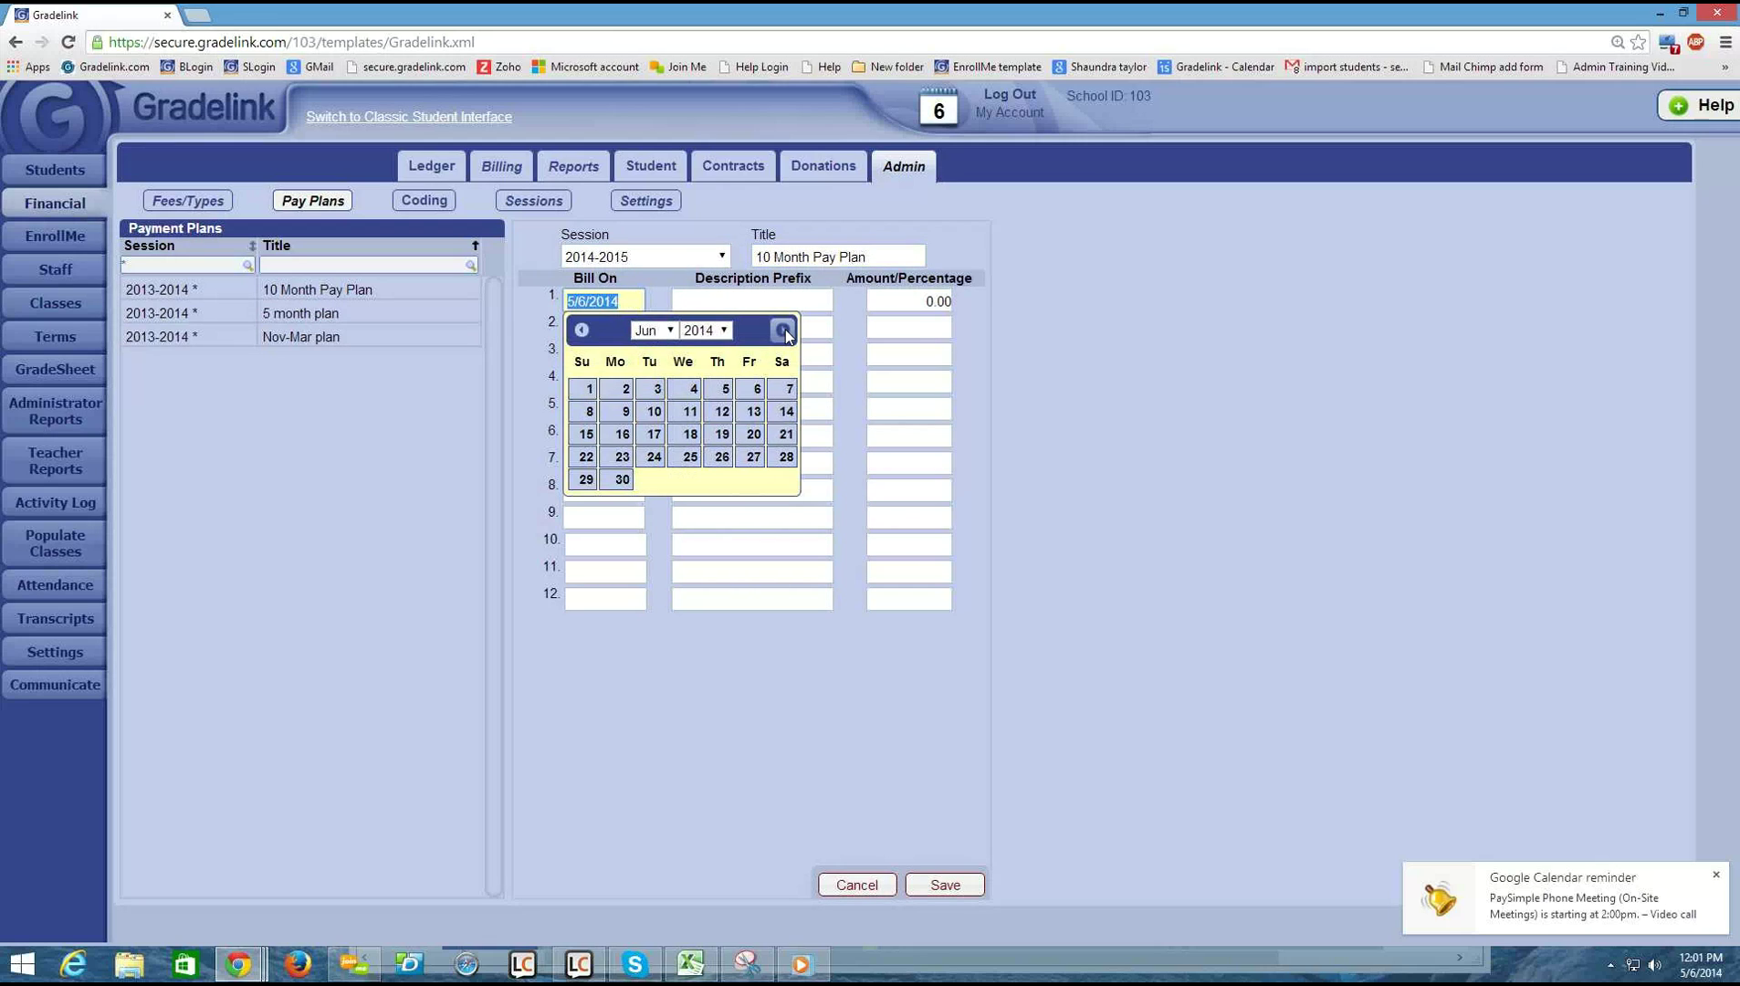
left_click(784, 331)
left_click(783, 332)
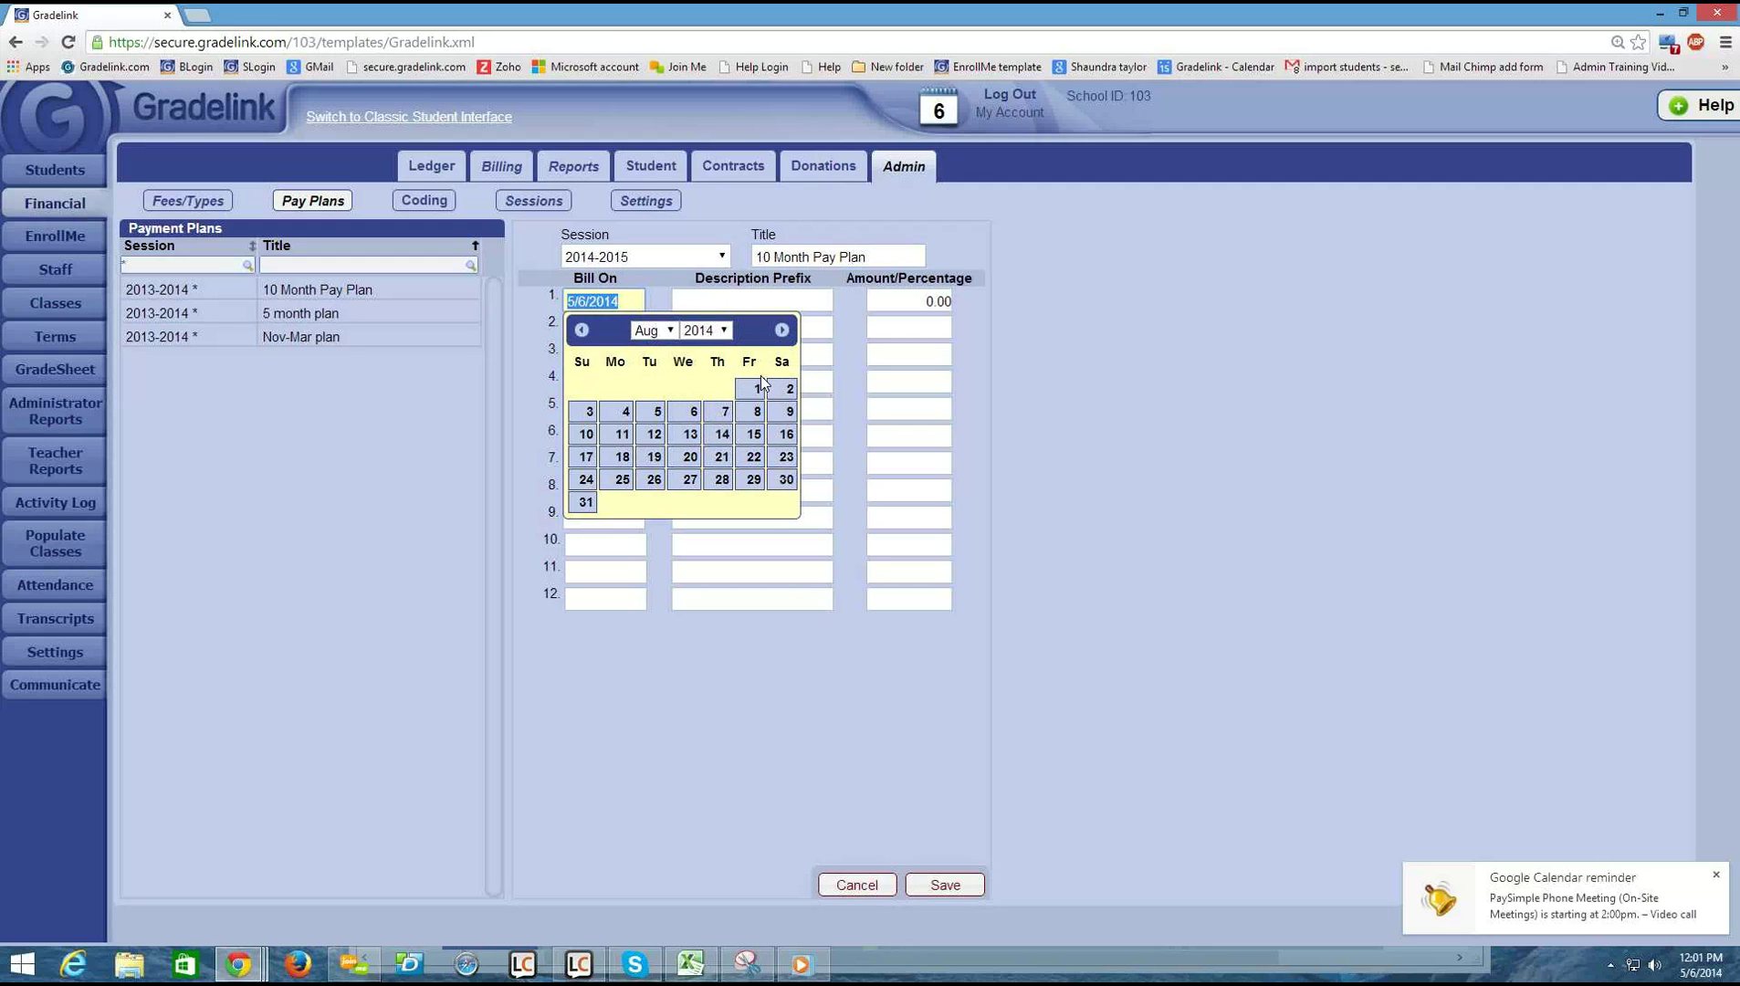
left_click(631, 479)
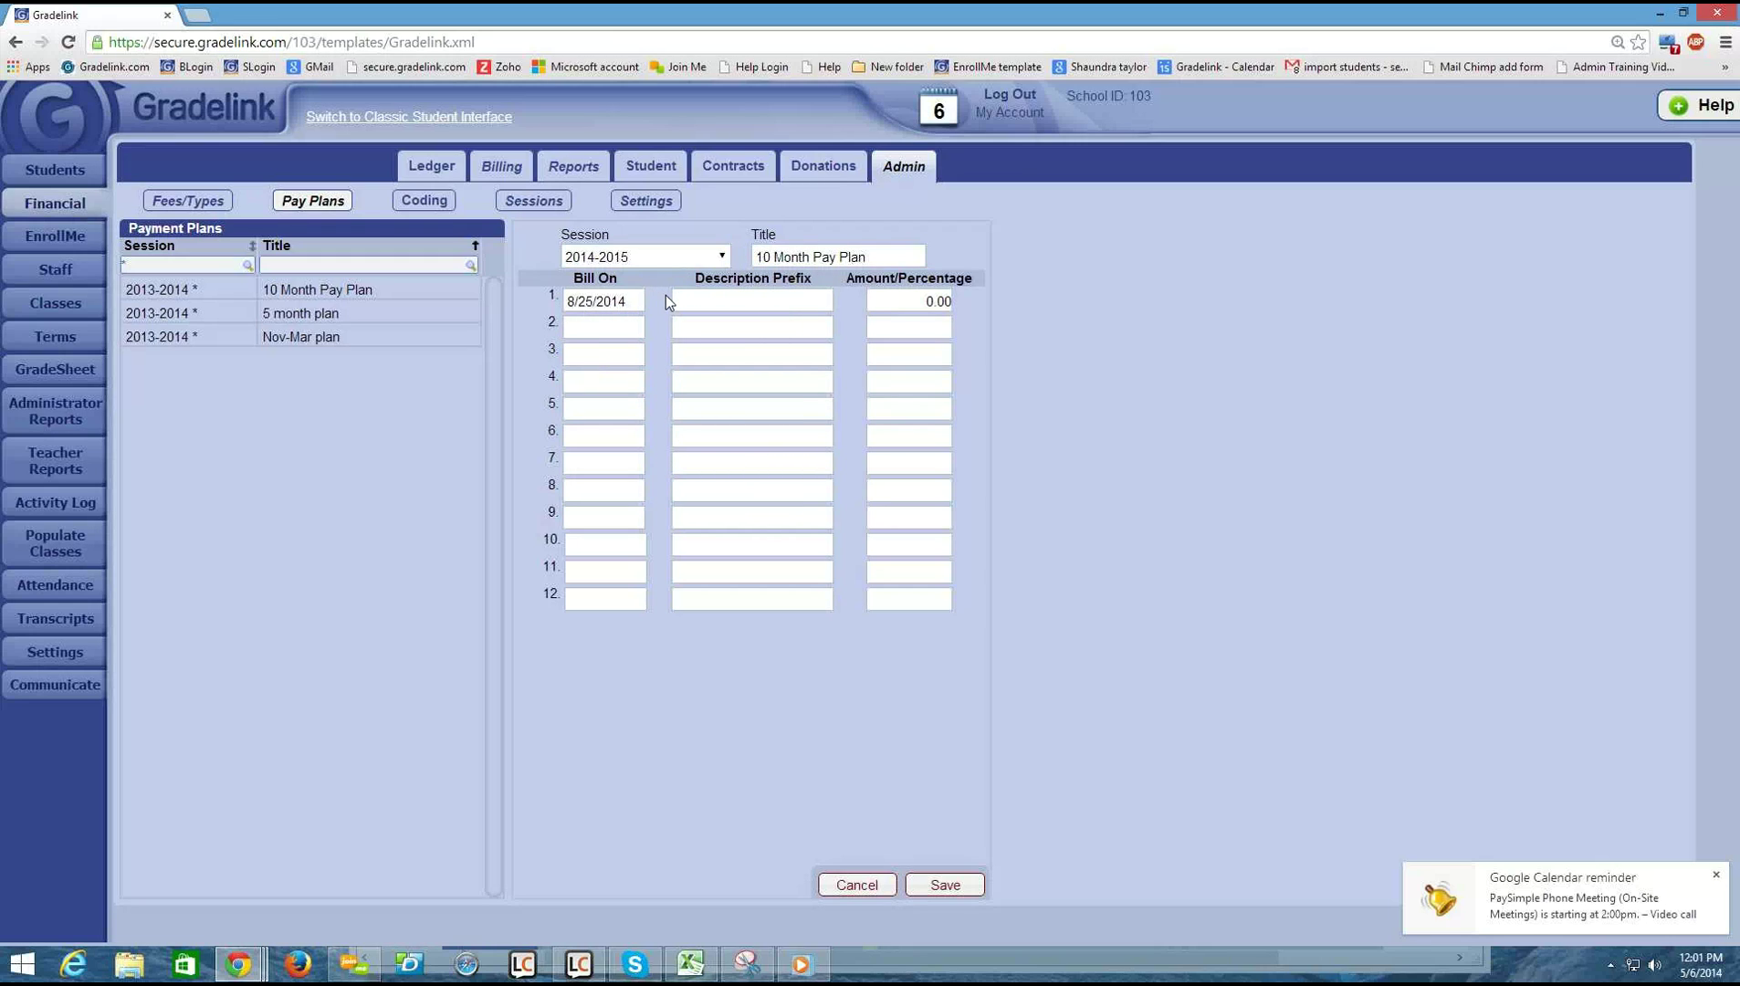
- Give row 1 the description prefix 'September' and an amount of 10.00
left_click(703, 297)
type("September")
left_click(924, 301)
key("BackSpace")
key("BackSpace")
key("BackSpace")
key("BackSpace")
type("10.00")
- Fill row 2: bill date 9/22/2014, prefix 'October', amount 10.00
left_click(602, 329)
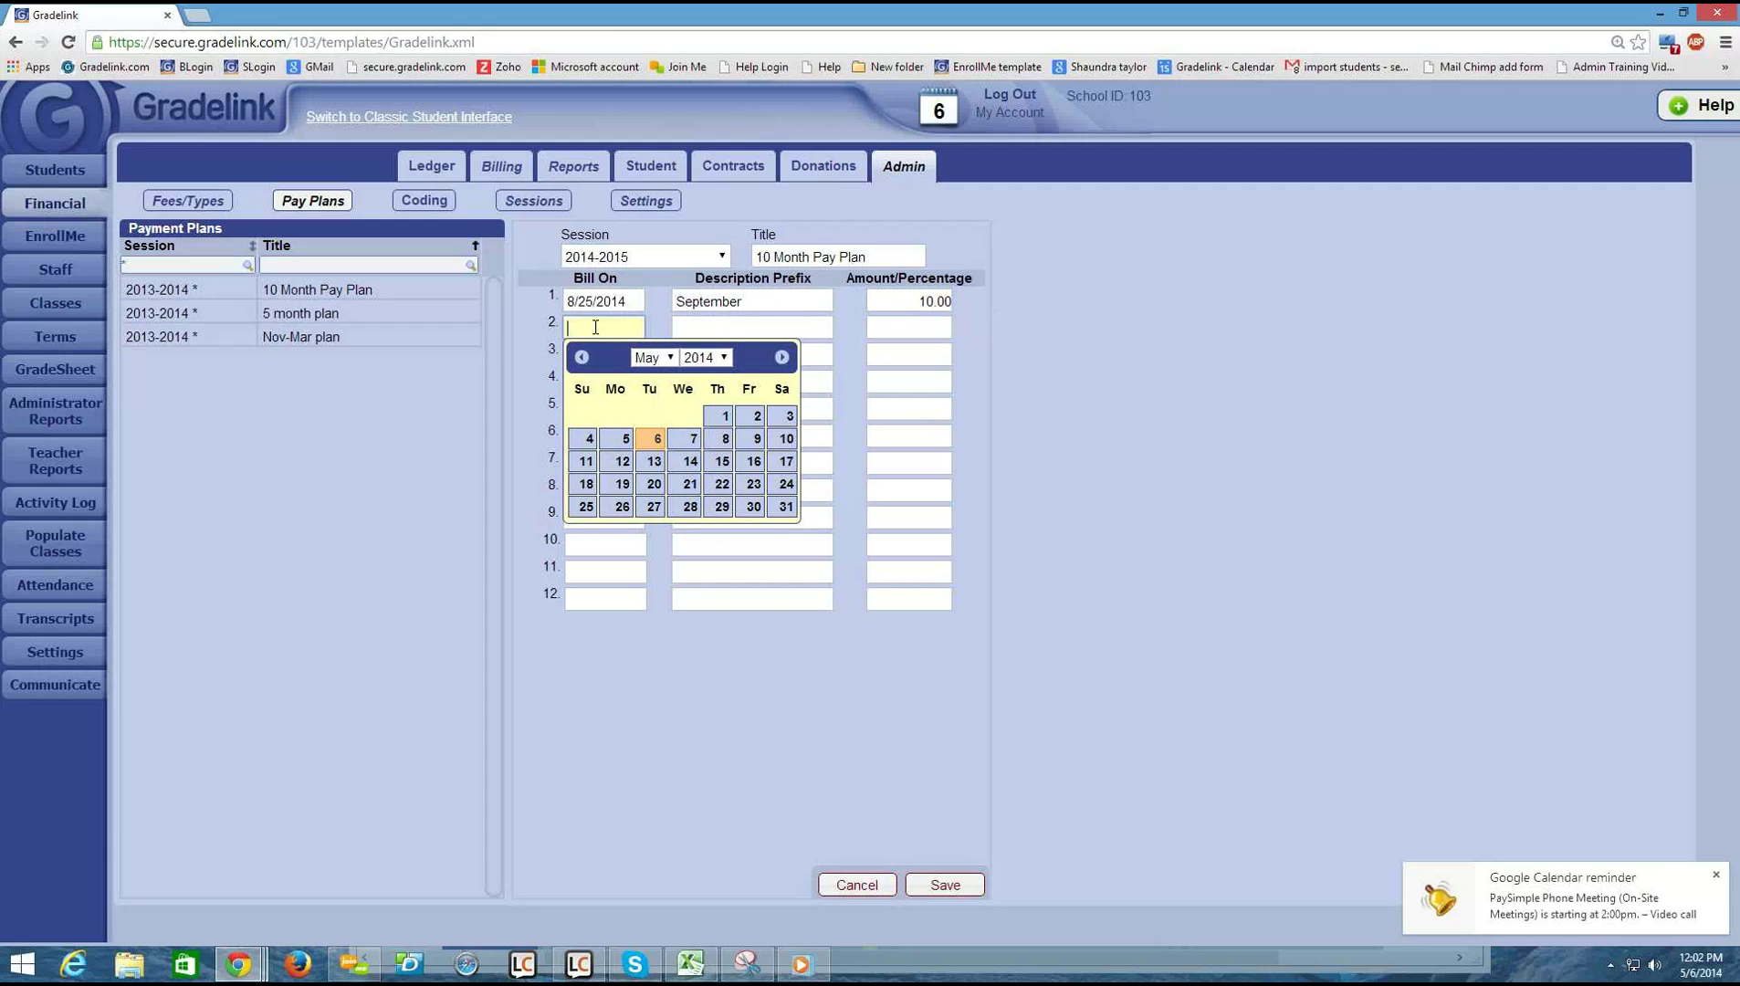
left_click(782, 357)
left_click(781, 357)
left_click(781, 357)
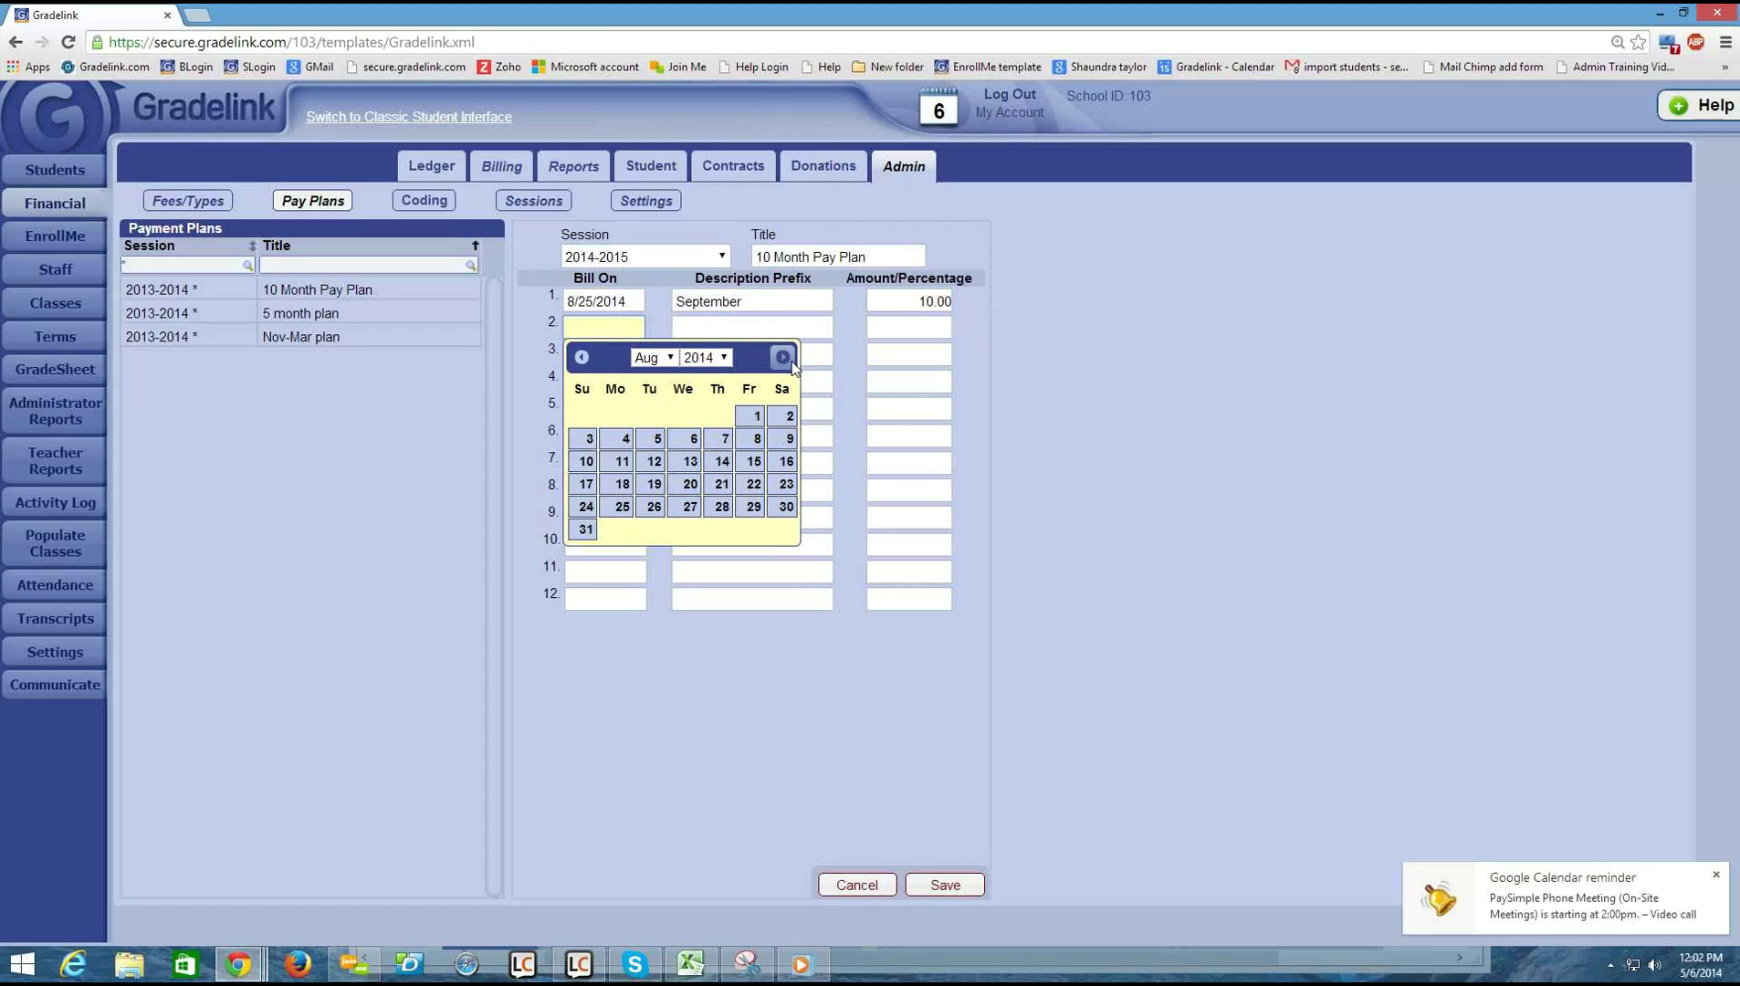
left_click(782, 357)
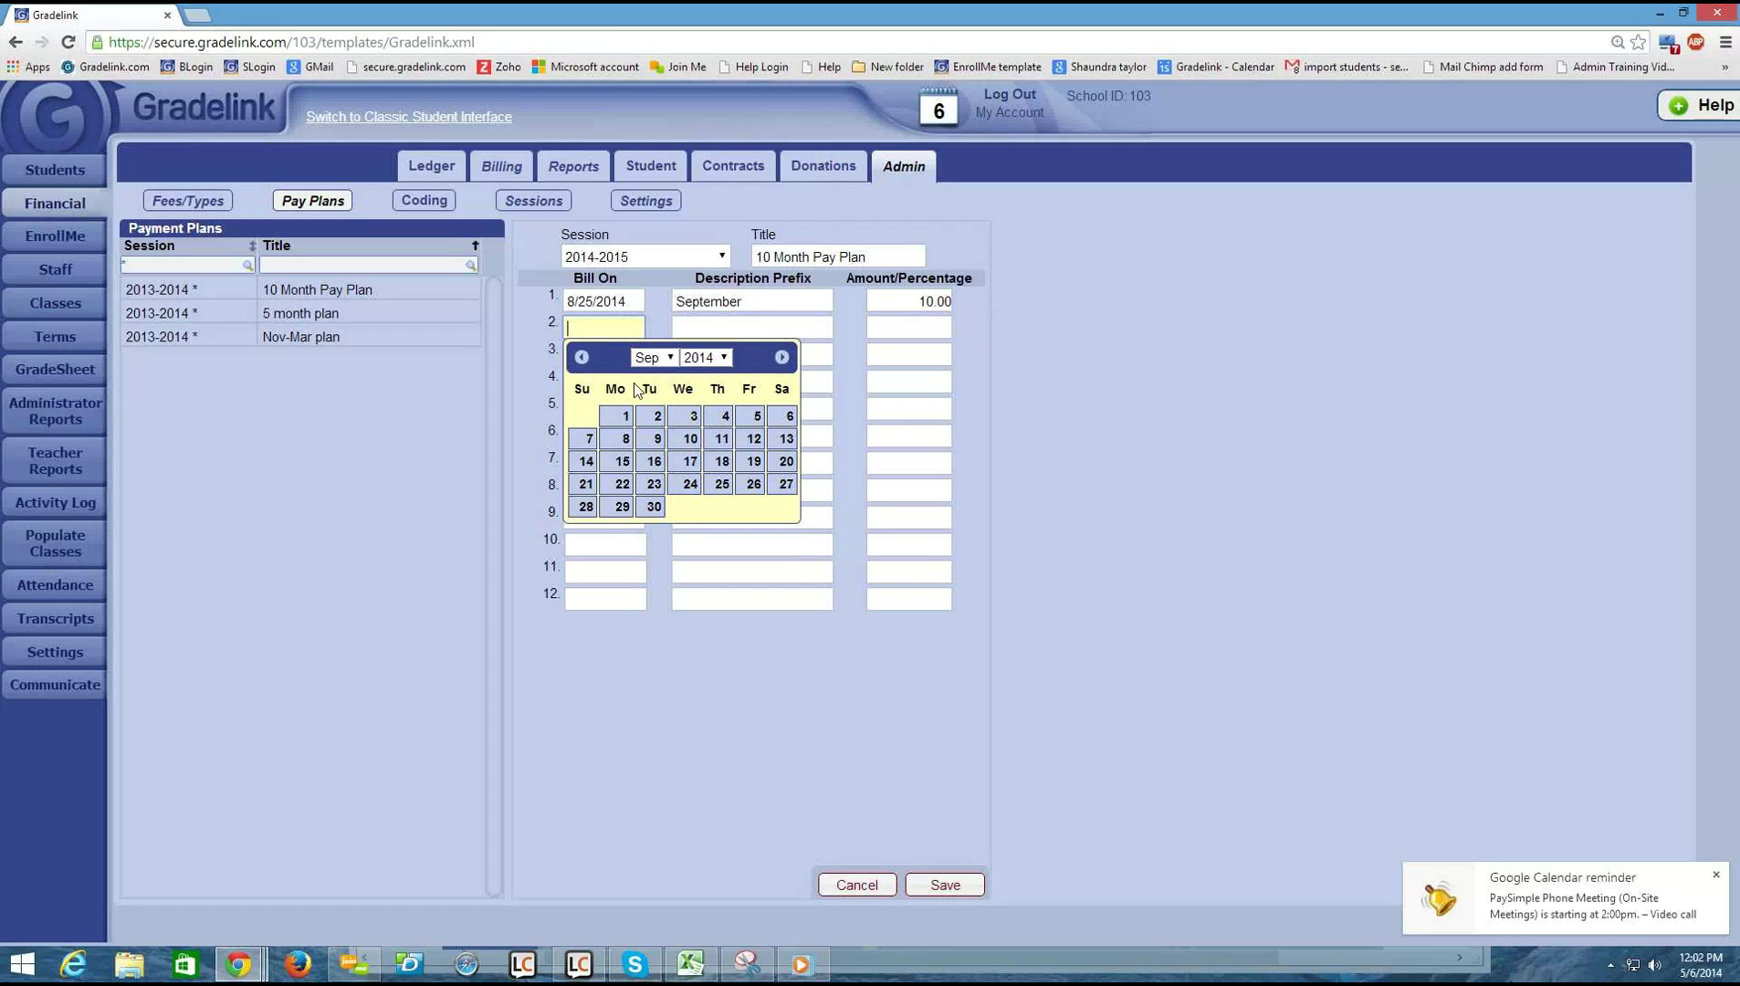
left_click(628, 484)
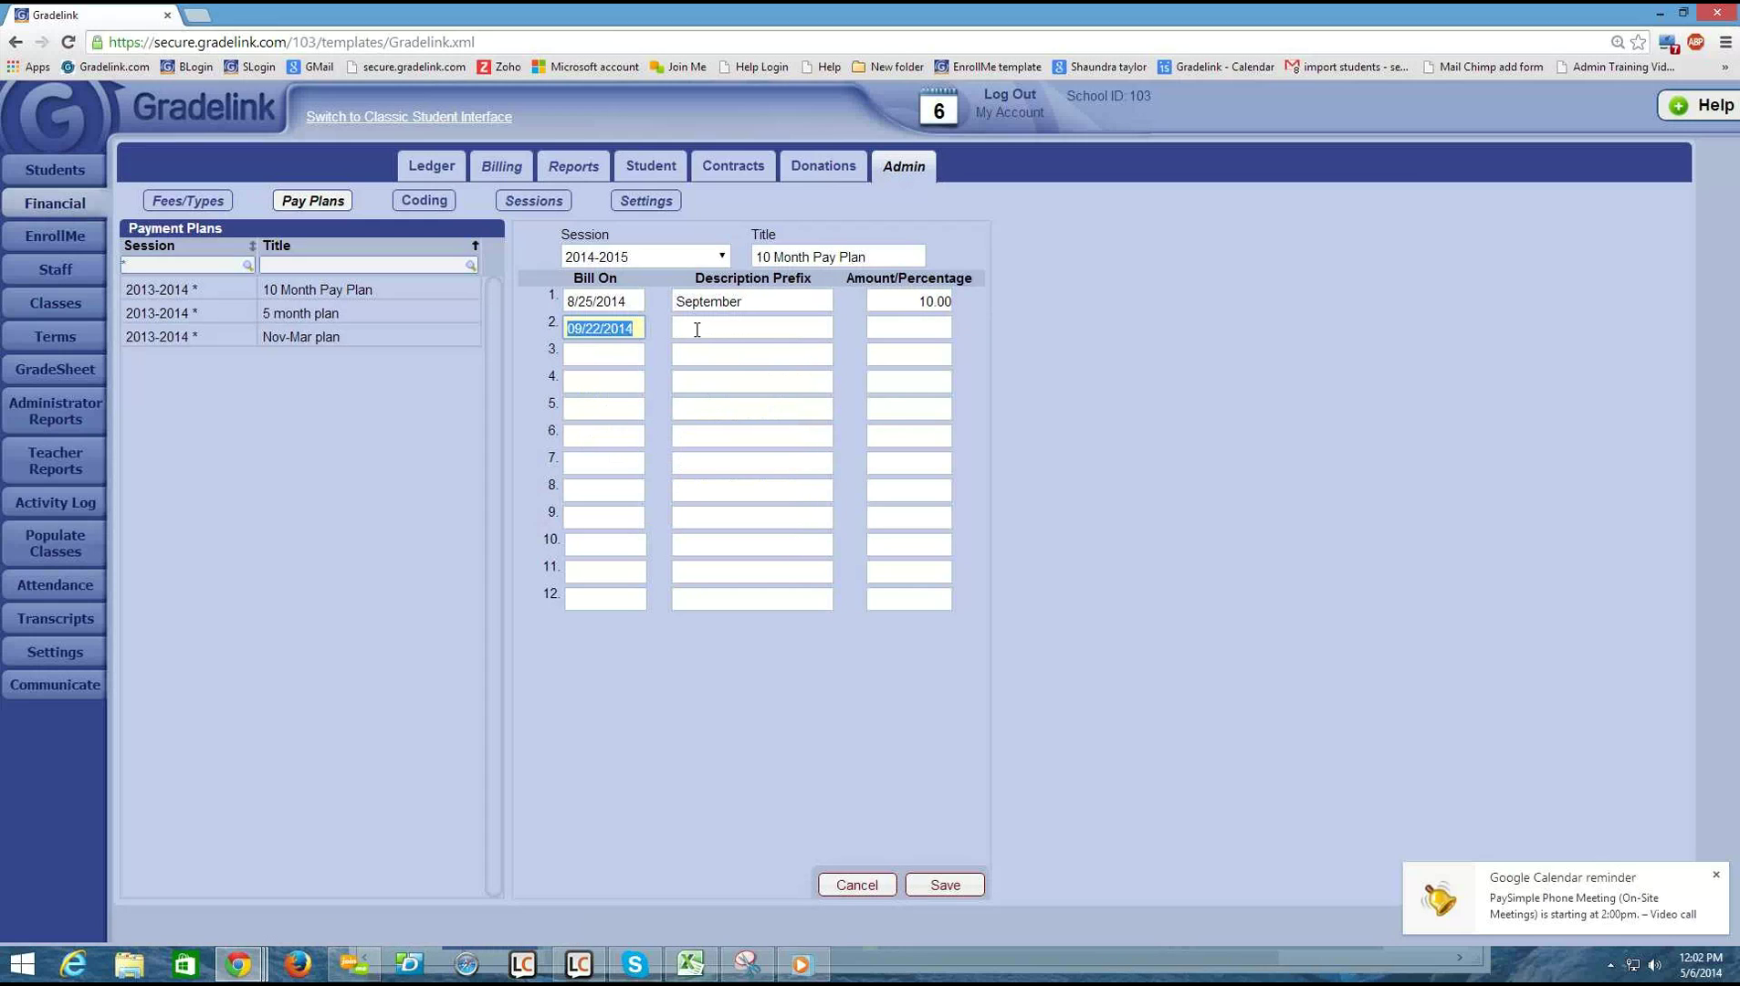
left_click(696, 328)
type("O")
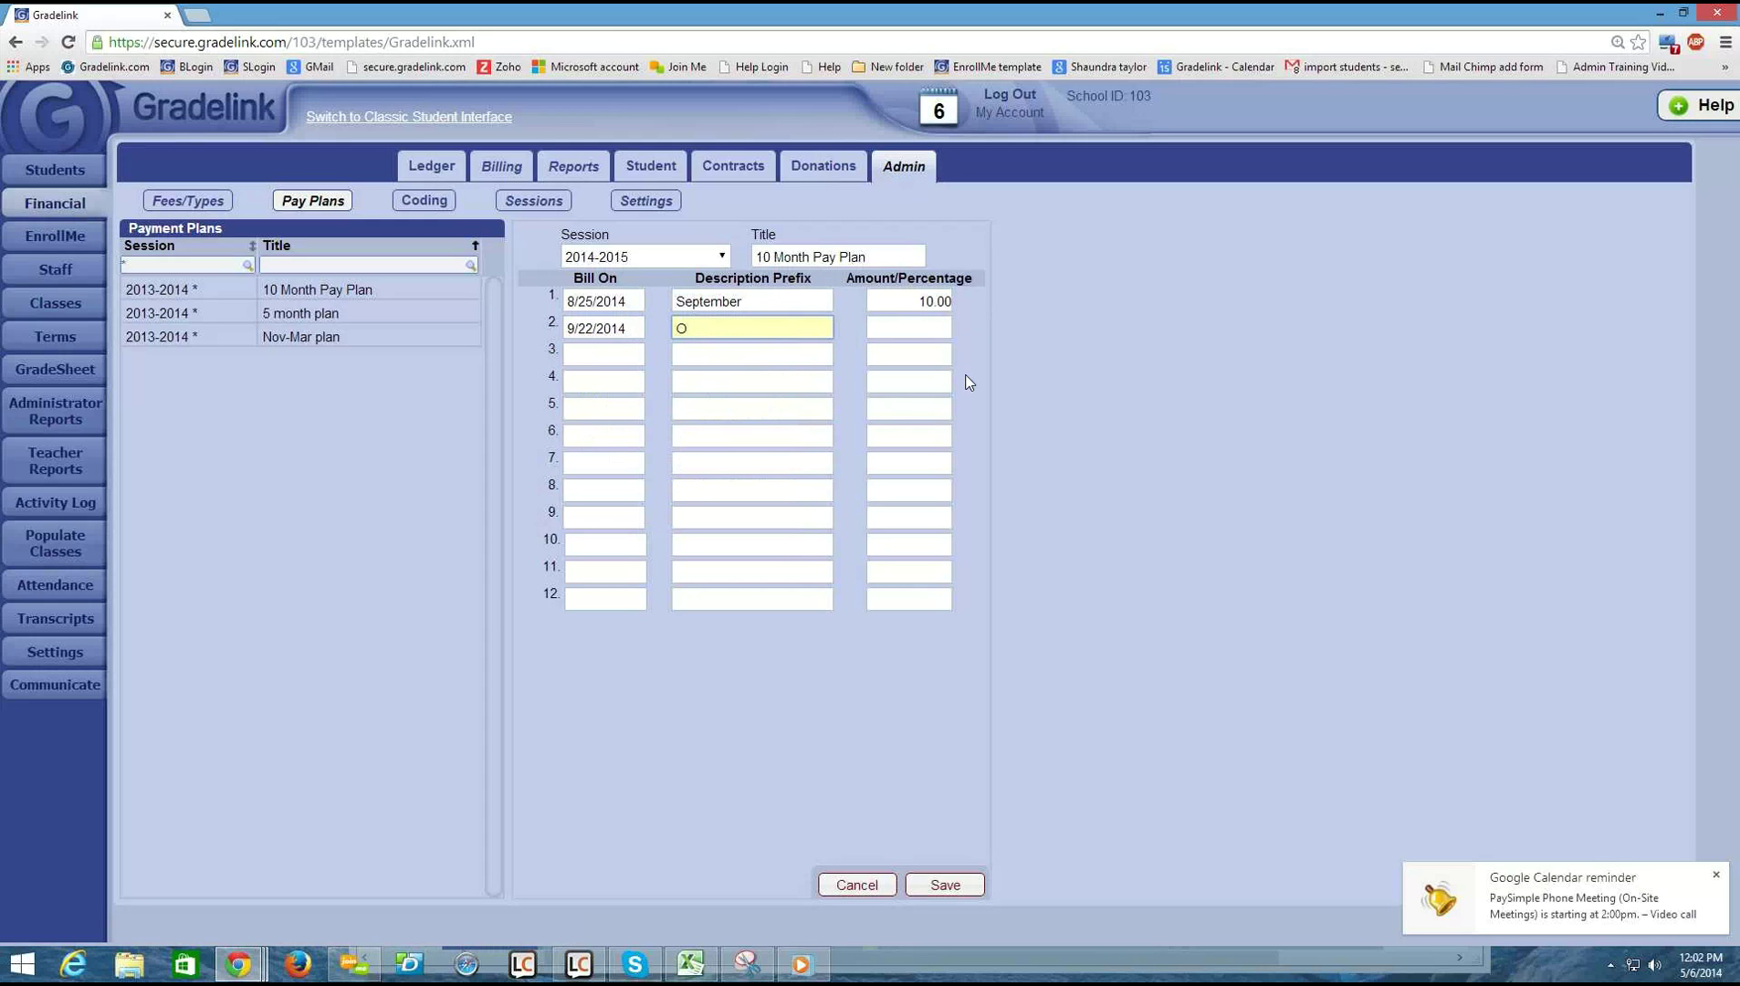
type("ctober")
key("Tab")
type("10.00")
left_click(1063, 334)
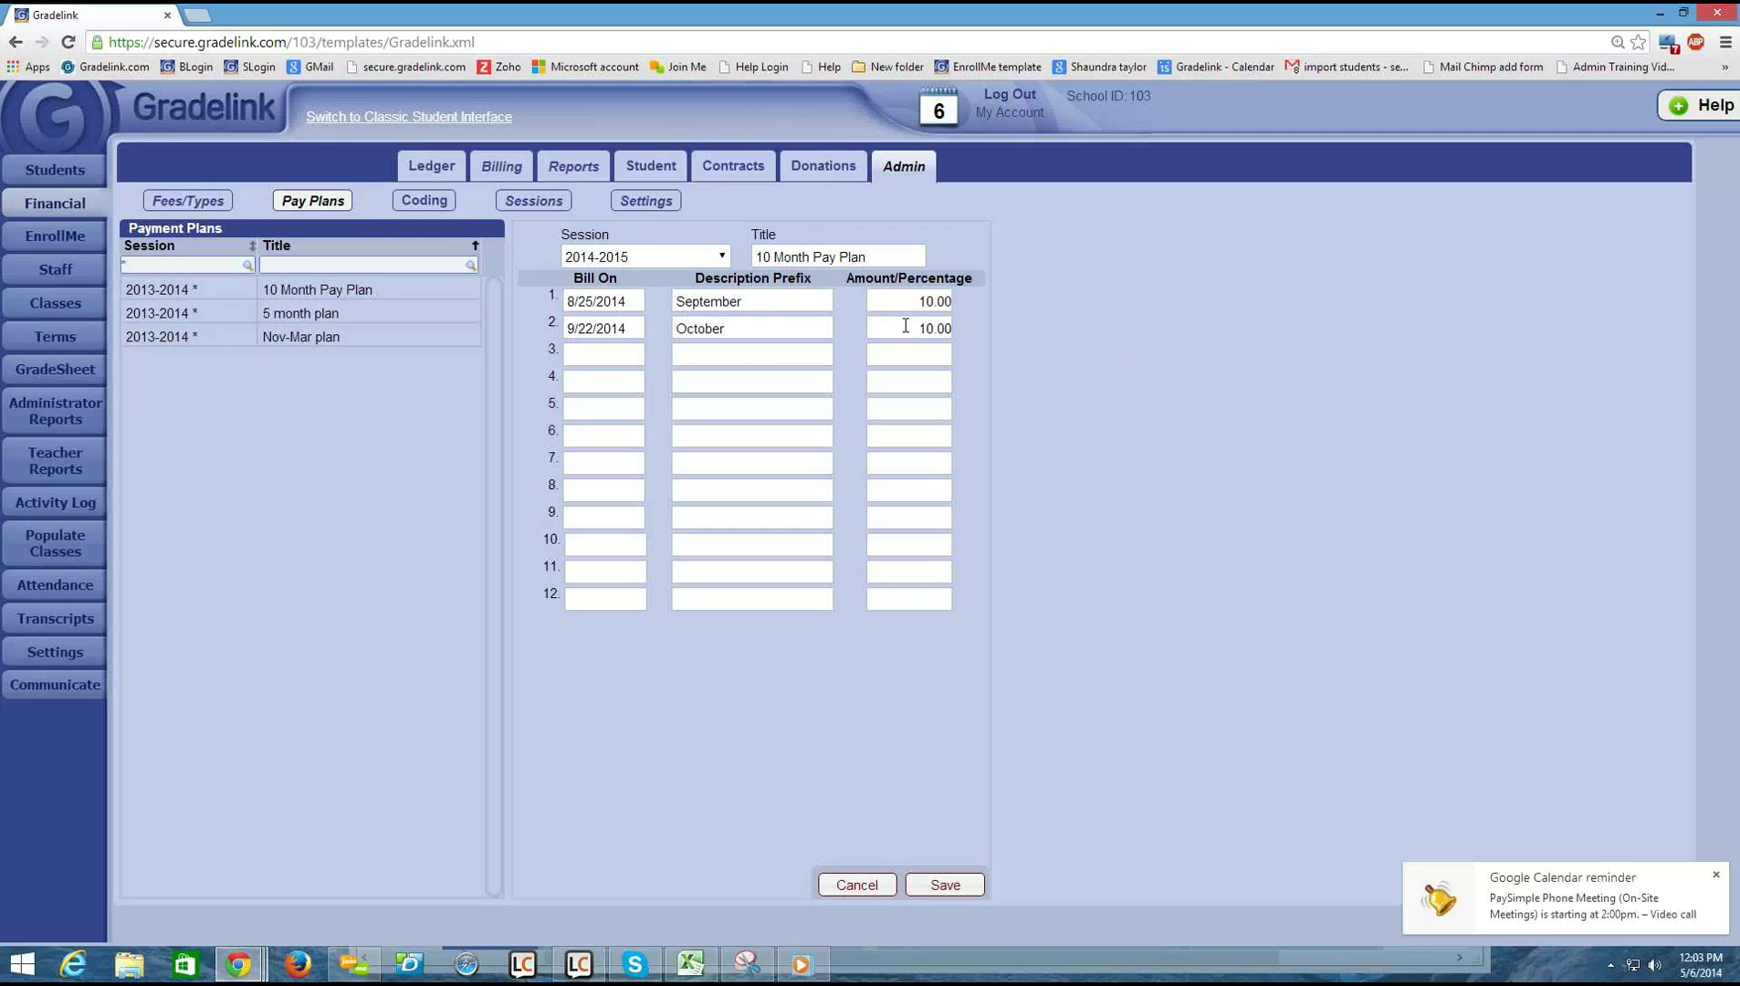
- Fill row 3: bill date 10/27/2014, prefix 'November', amount 10.00
left_click(628, 355)
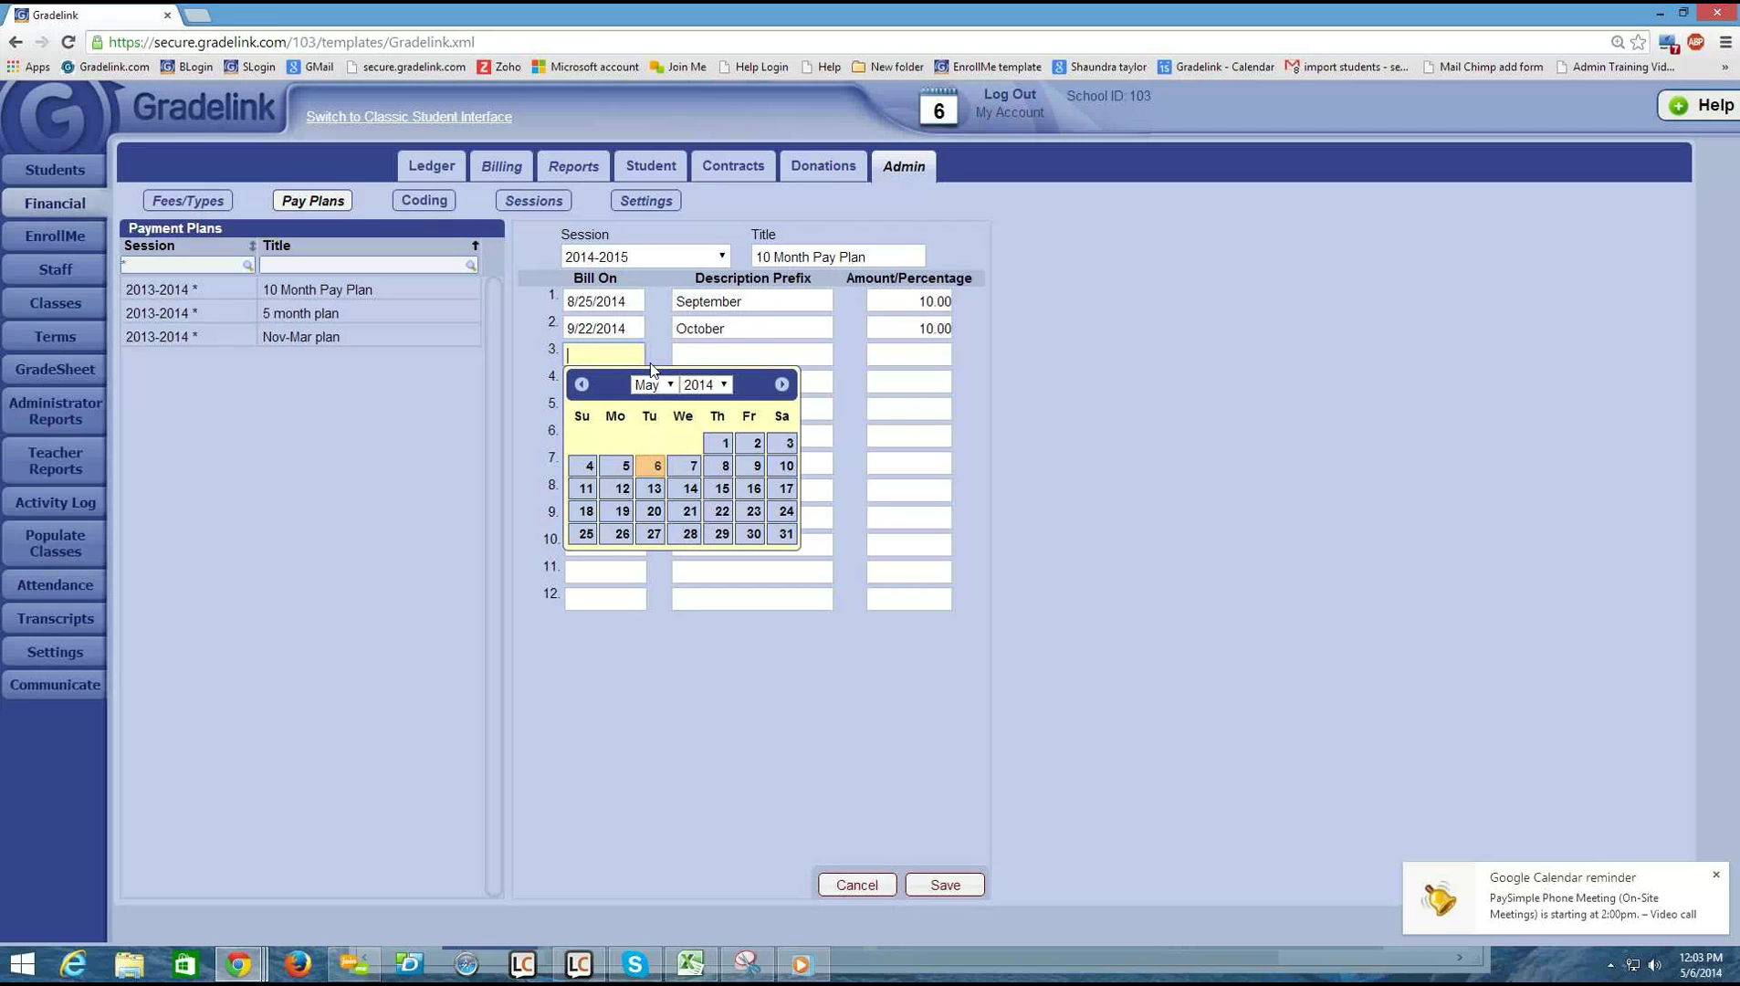
left_click(786, 383)
left_click(786, 383)
left_click(786, 383)
left_click(786, 384)
left_click(783, 384)
left_click(784, 385)
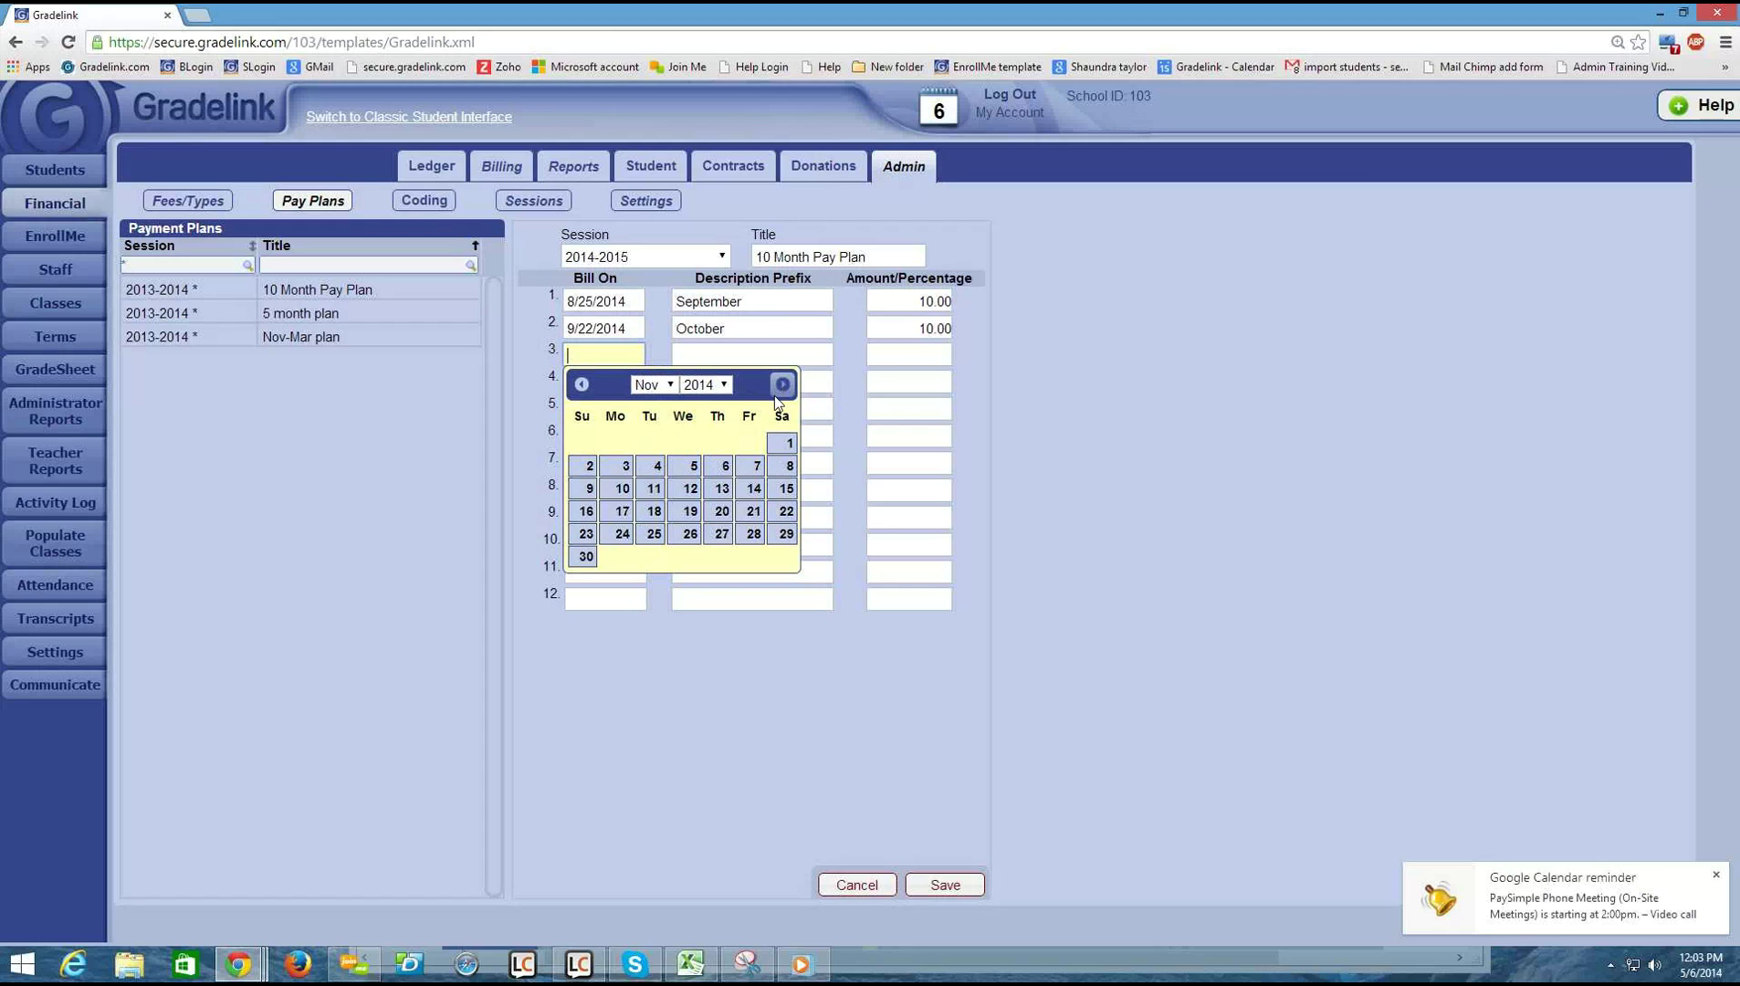
left_click(582, 385)
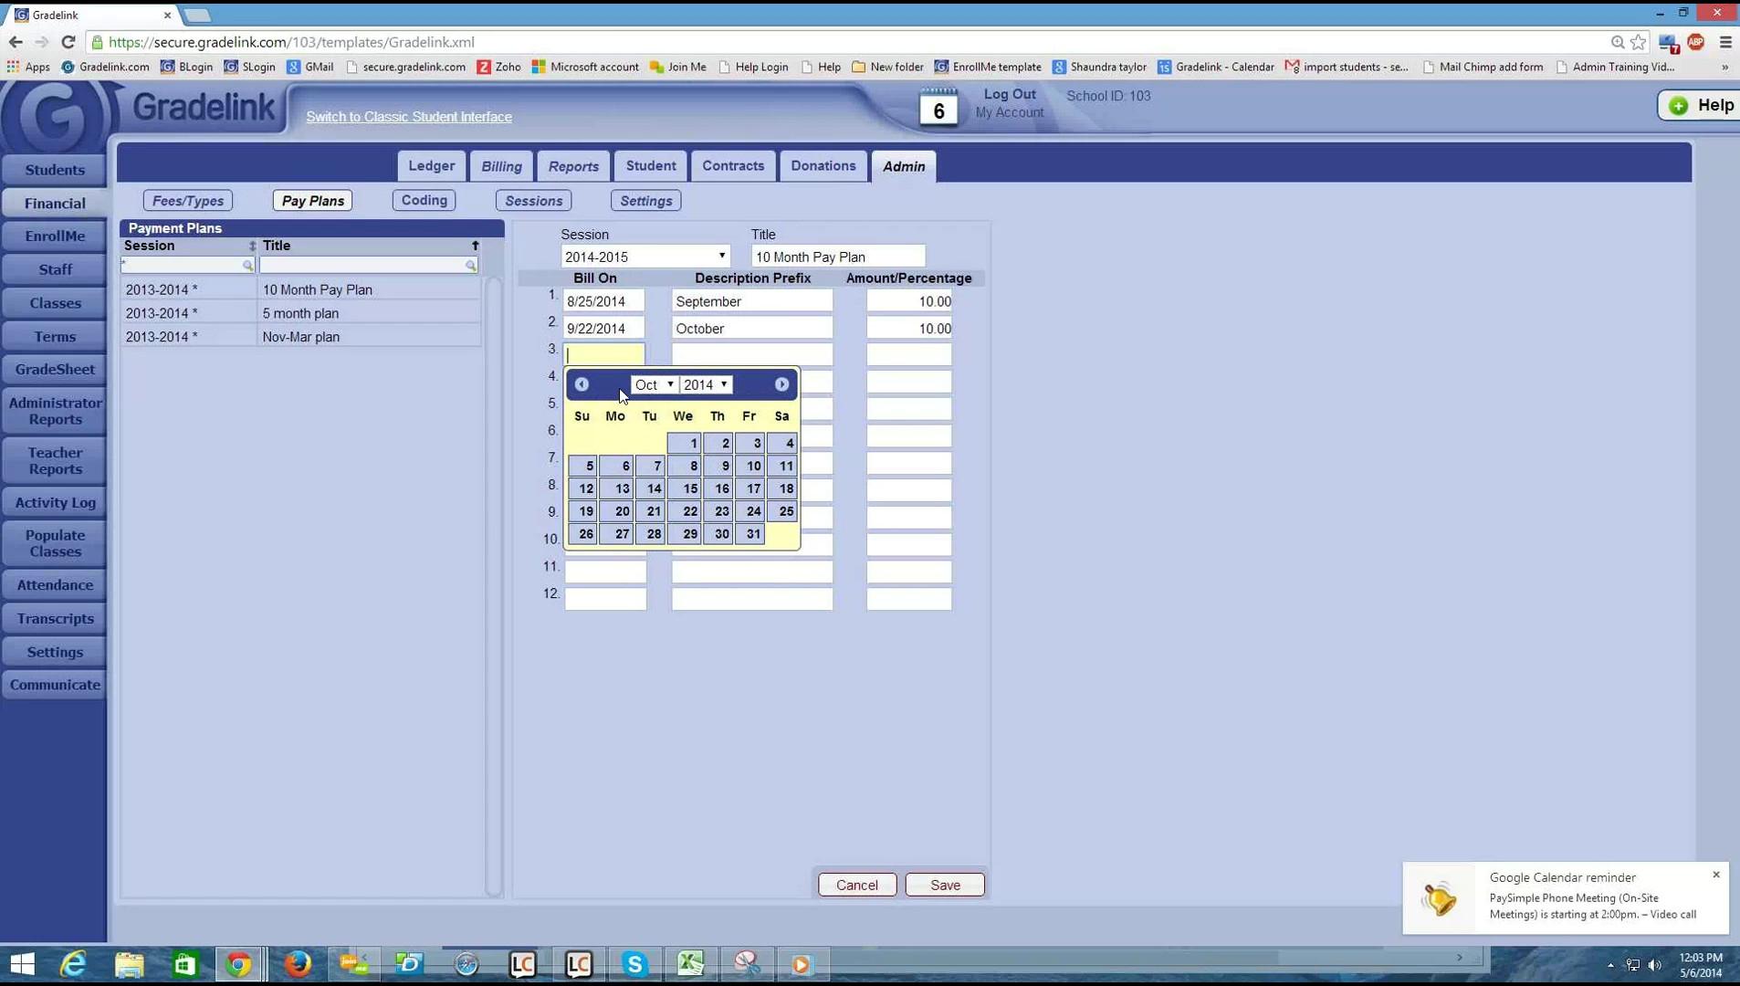
left_click(622, 536)
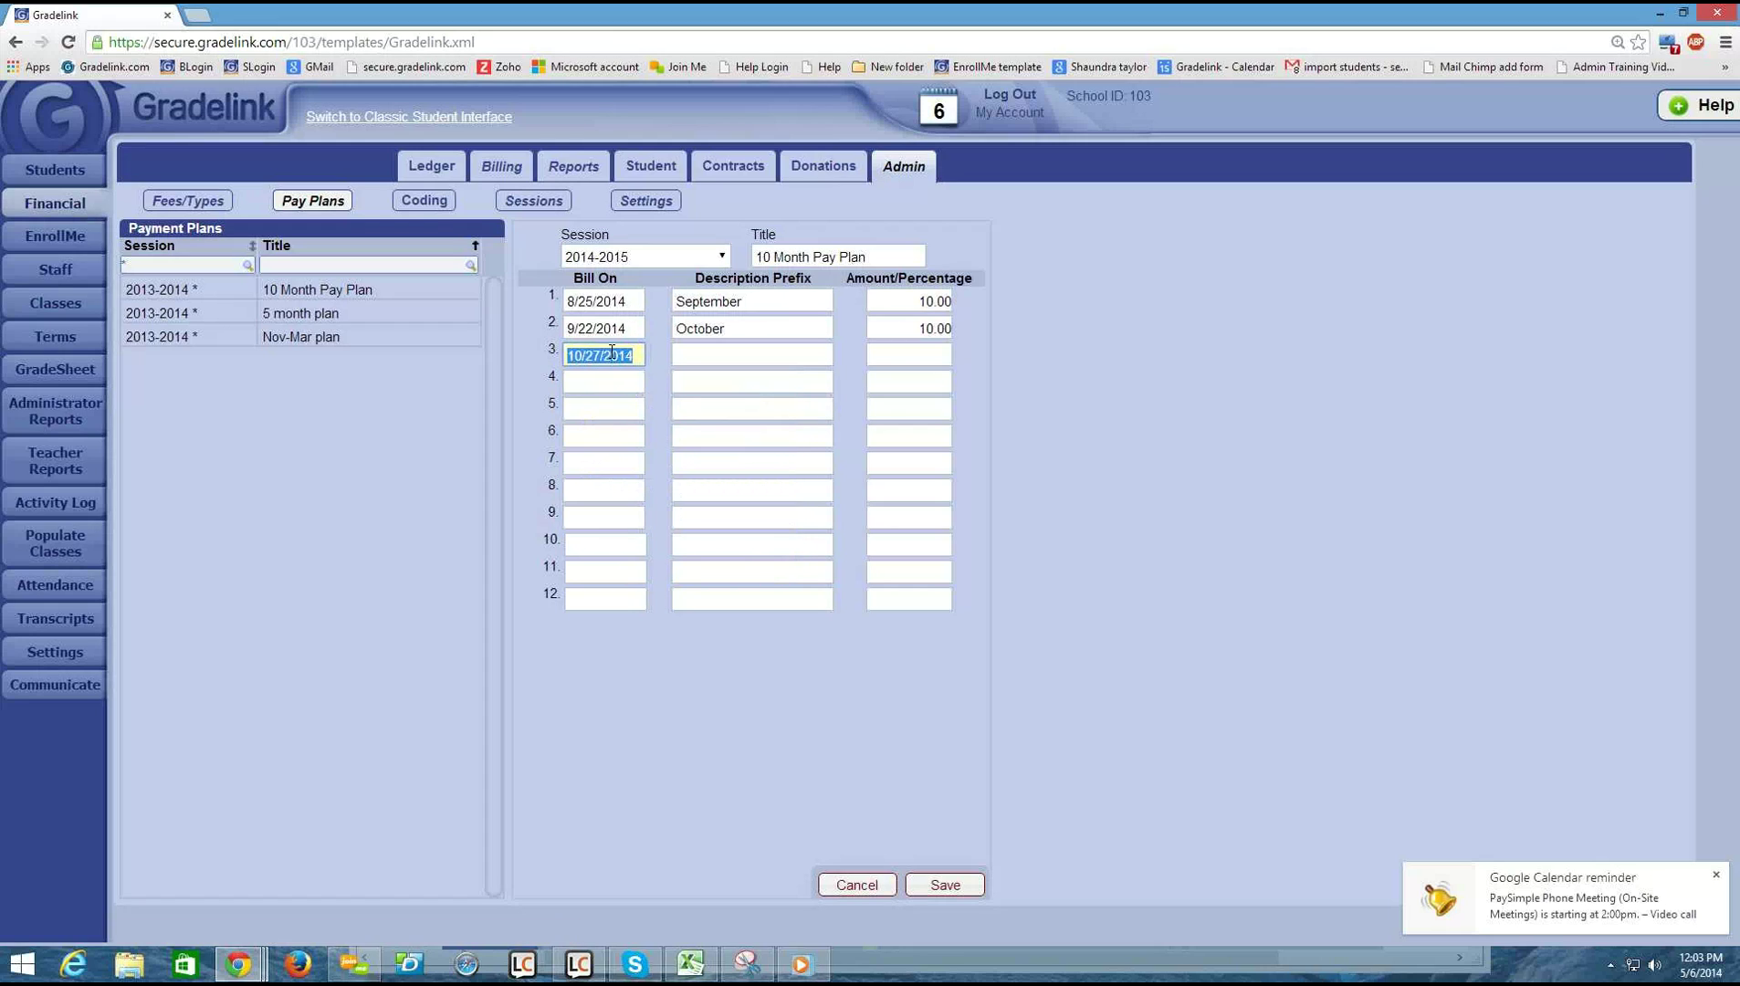
left_click(688, 352)
type("Novem")
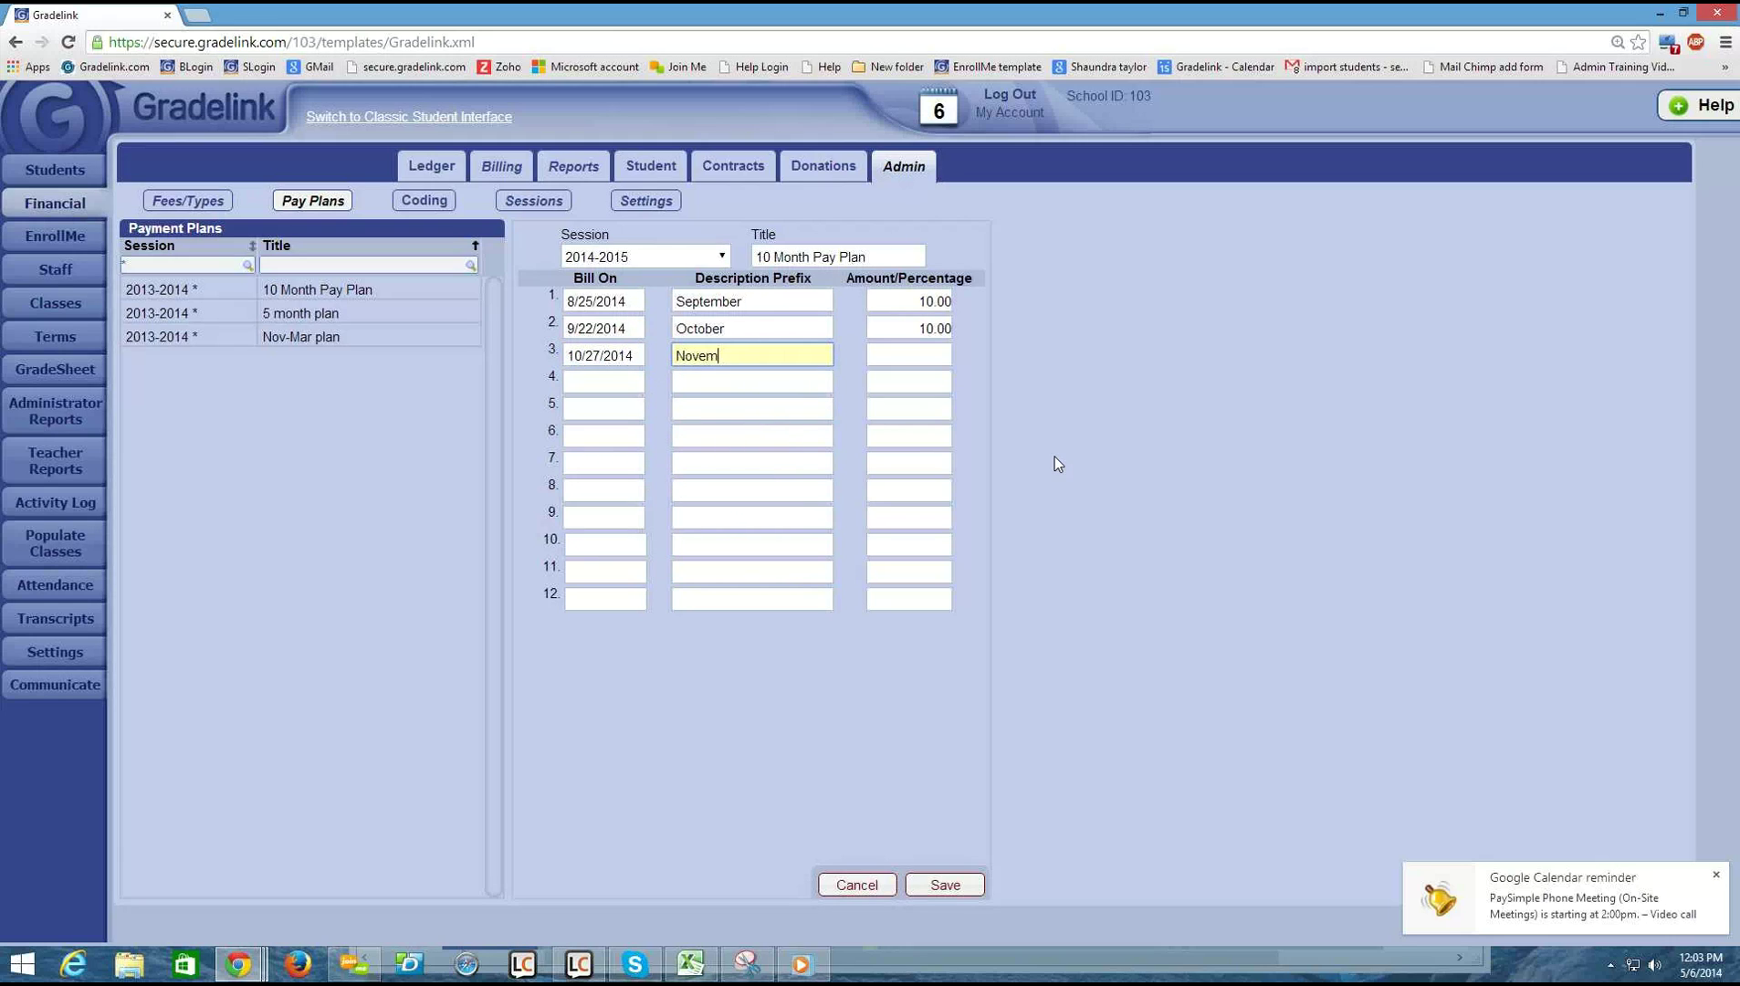
type("ber")
key("Tab")
type("10")
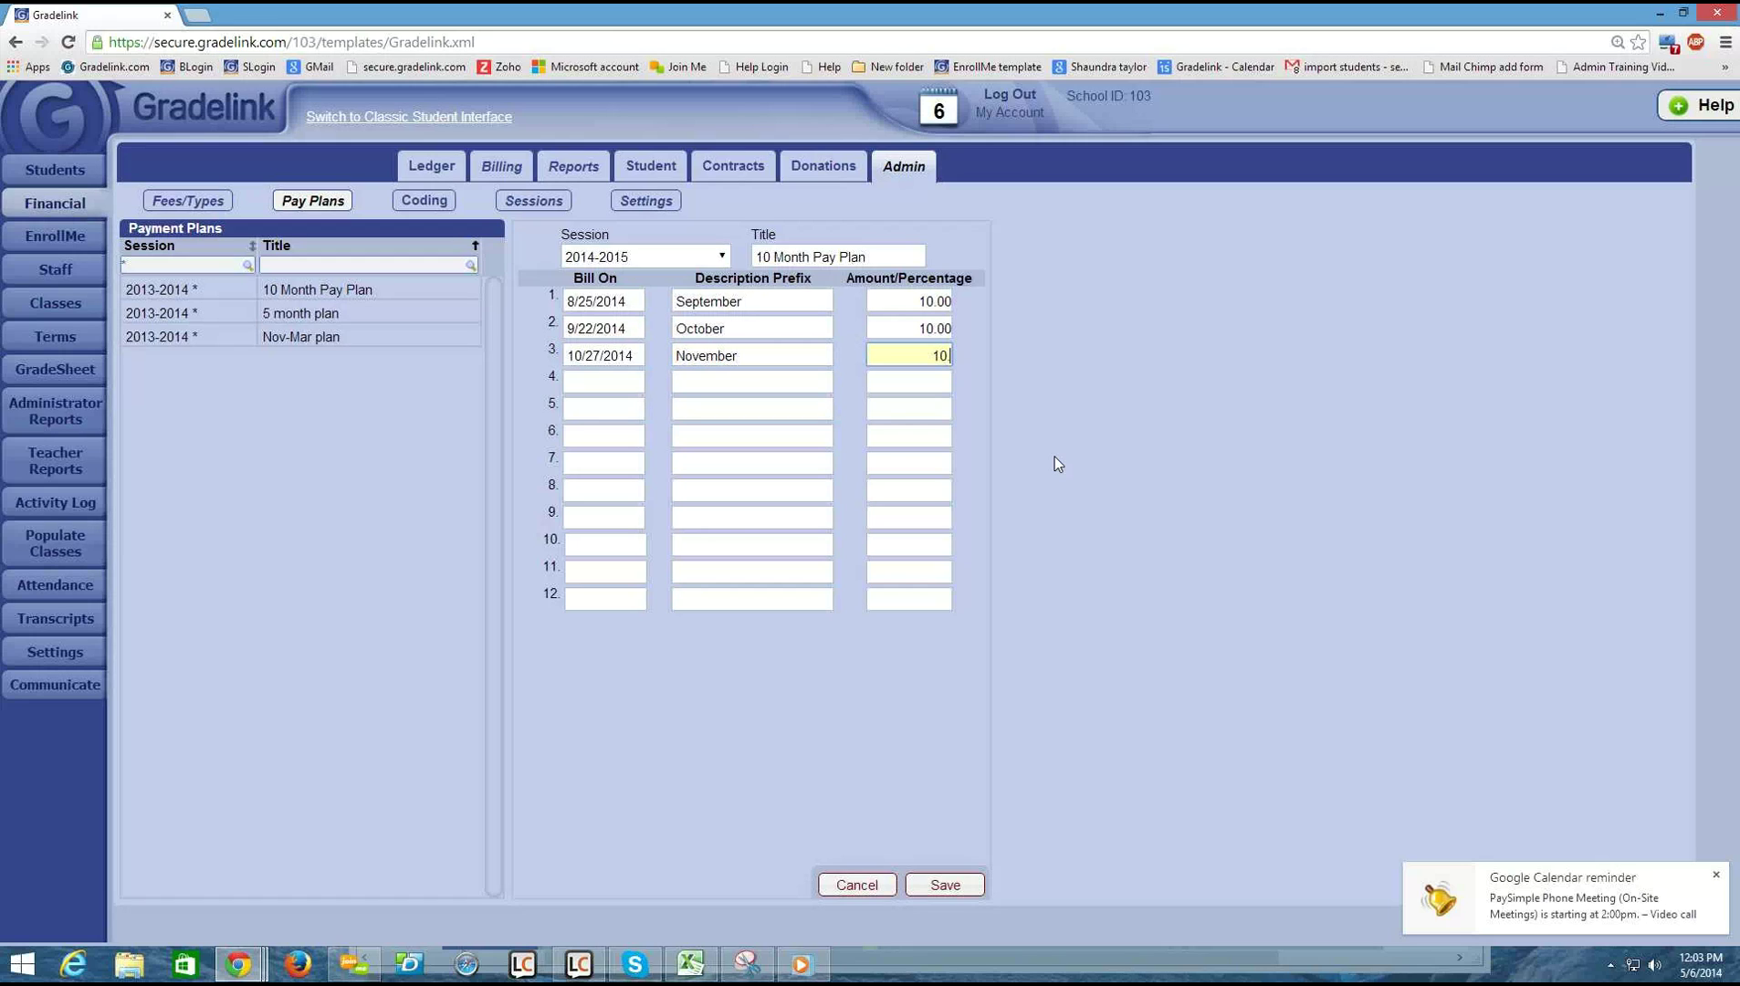
type(".00")
- Fill row 4: bill date 11/24/2014, prefix 'December', amount 10
left_click(615, 378)
double_click(782, 412)
left_click(781, 413)
left_click(782, 413)
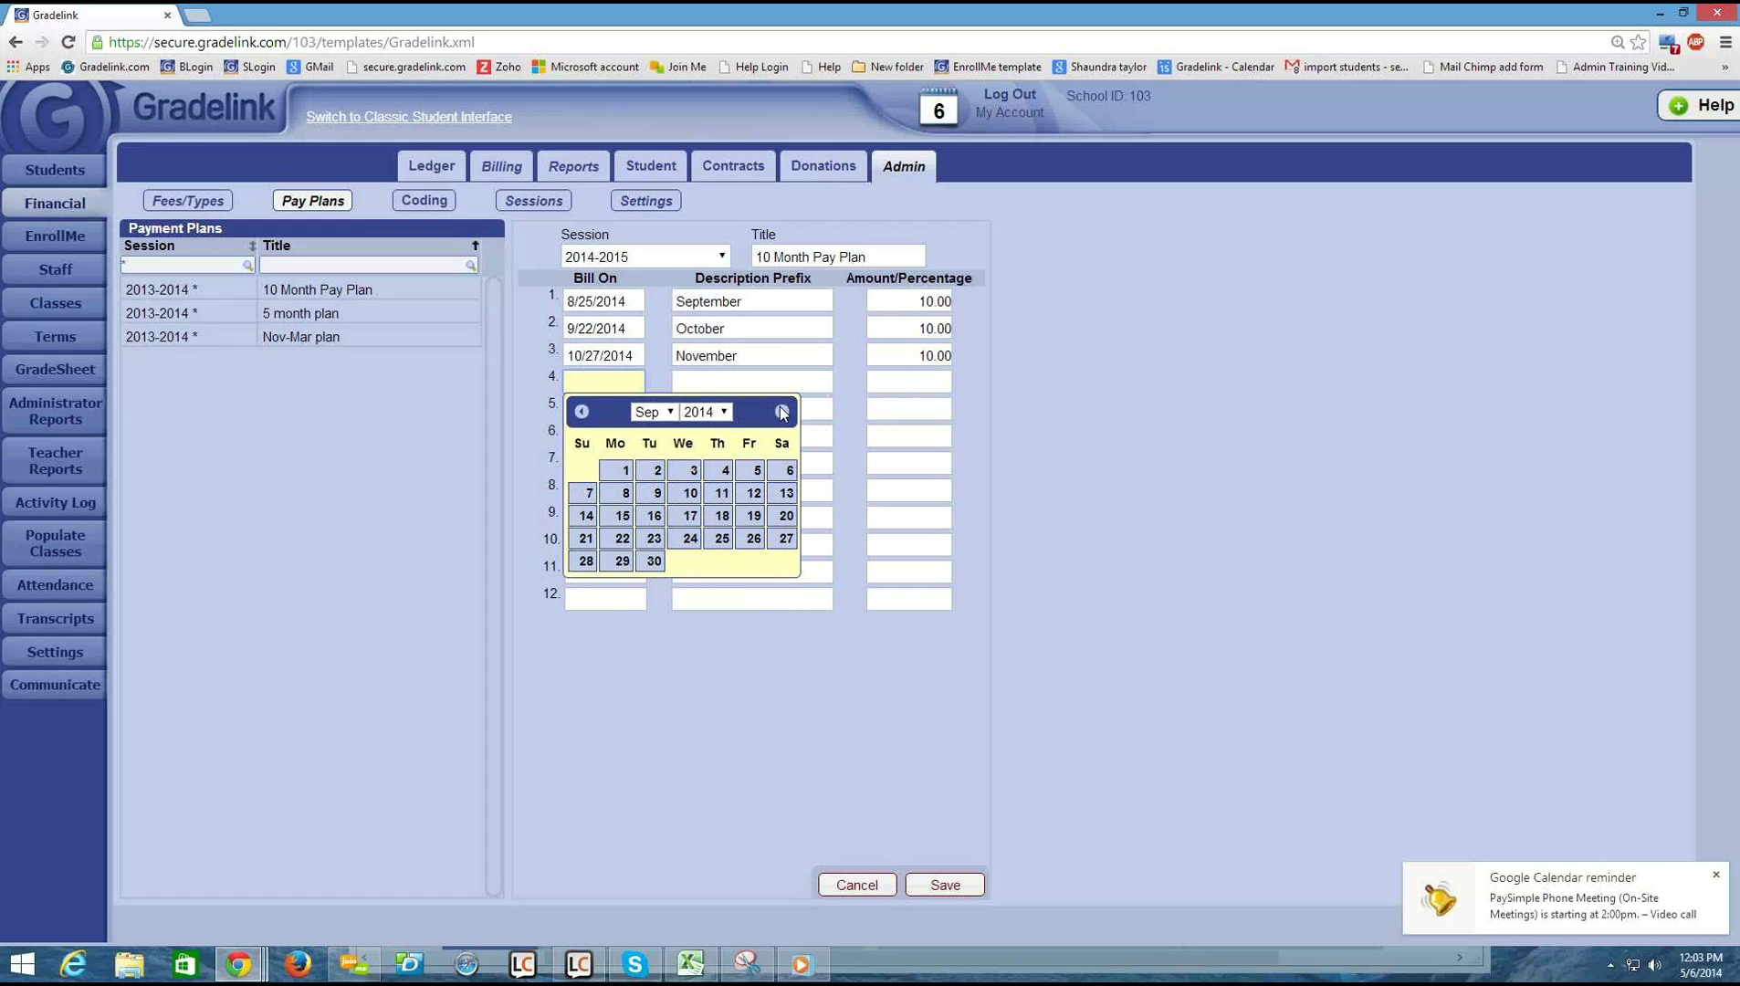
left_click(782, 413)
left_click(782, 413)
left_click(622, 561)
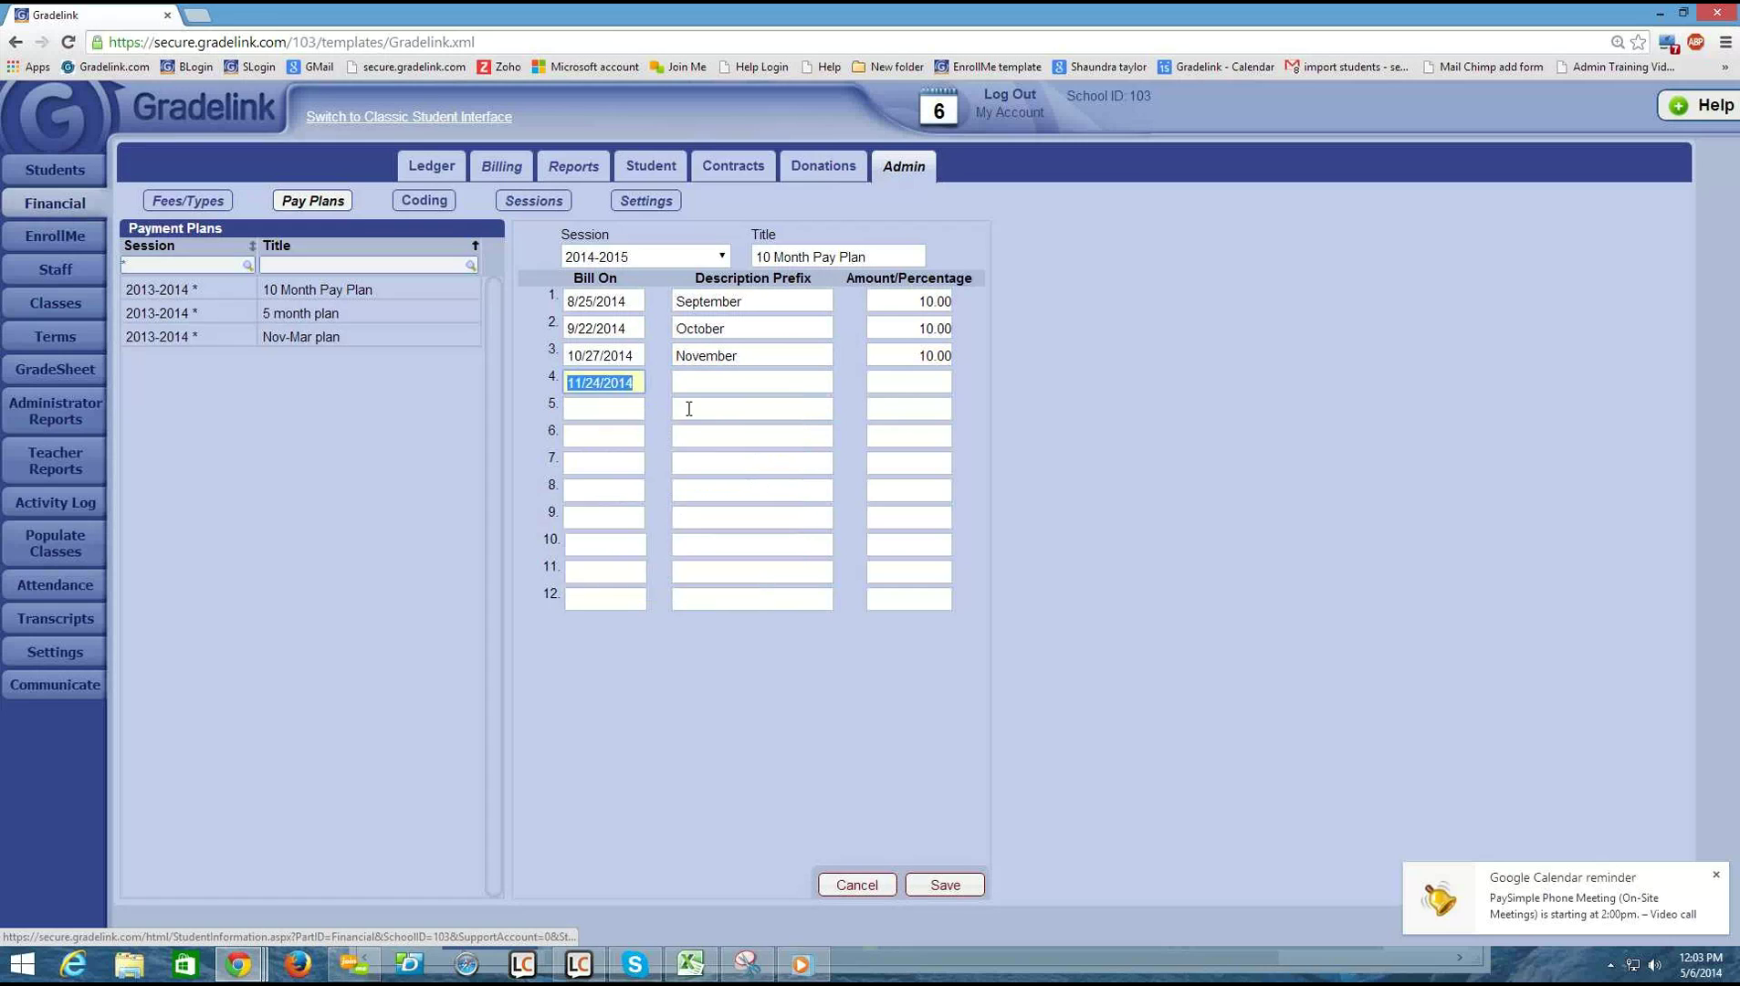
left_click(737, 380)
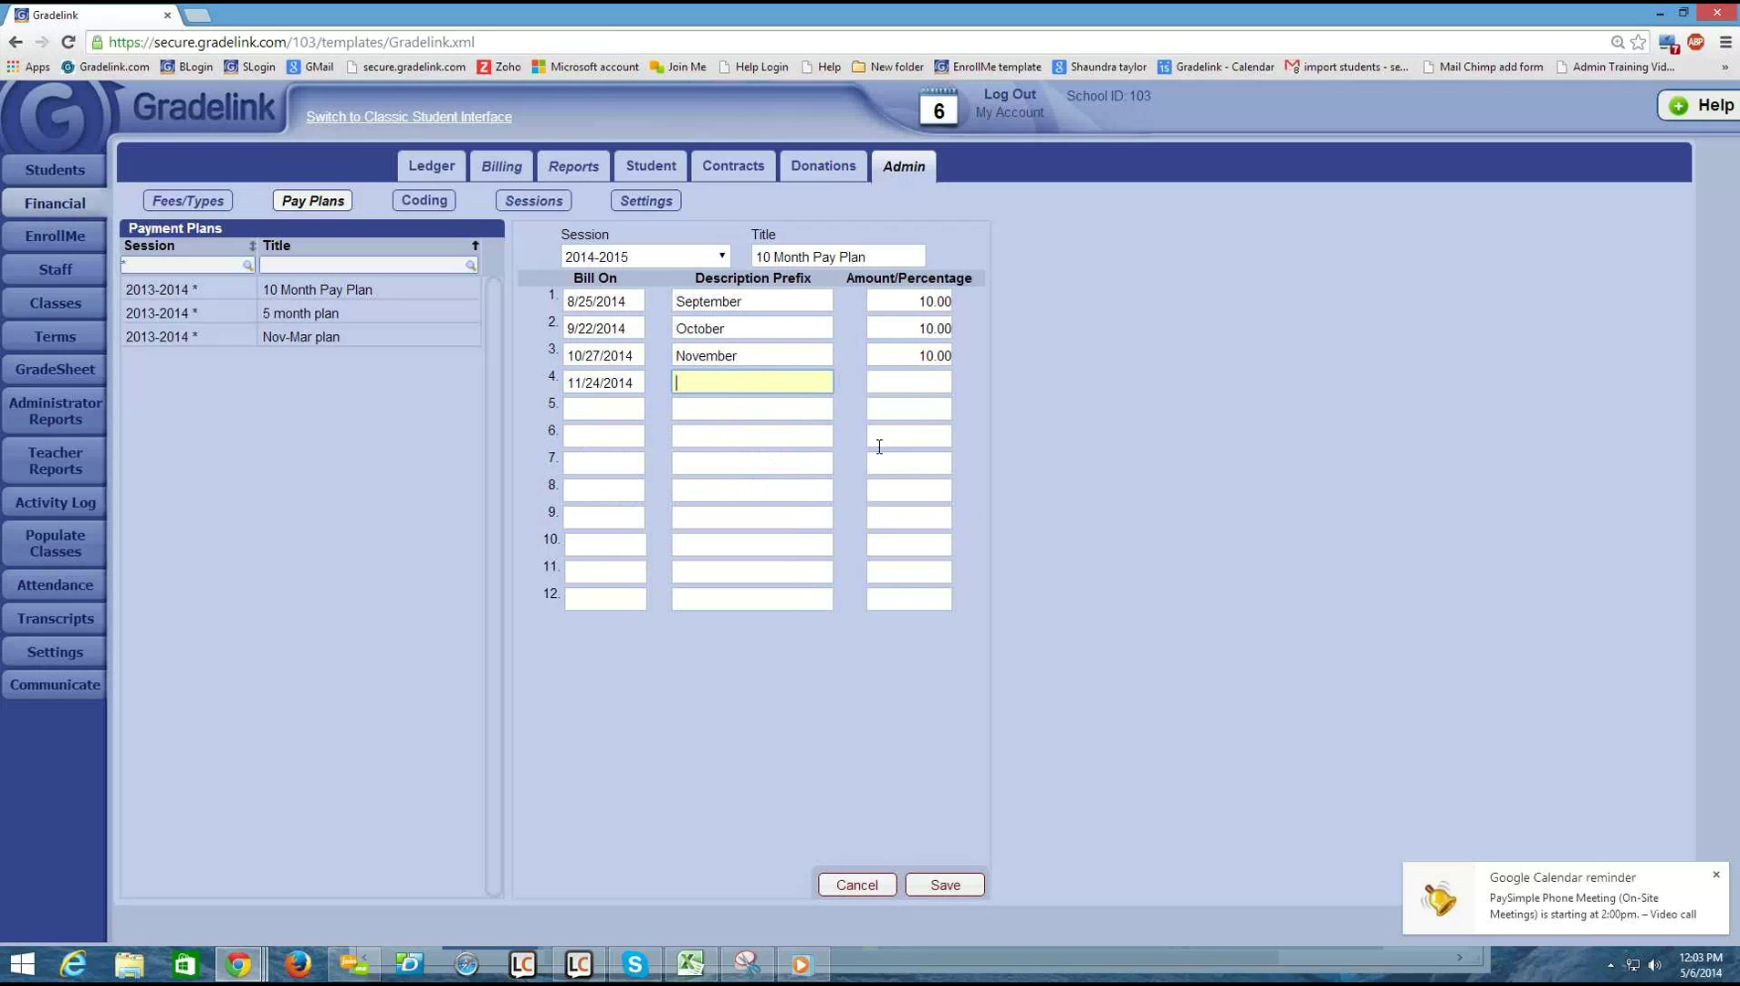
type("December")
key("Tab")
type("10")
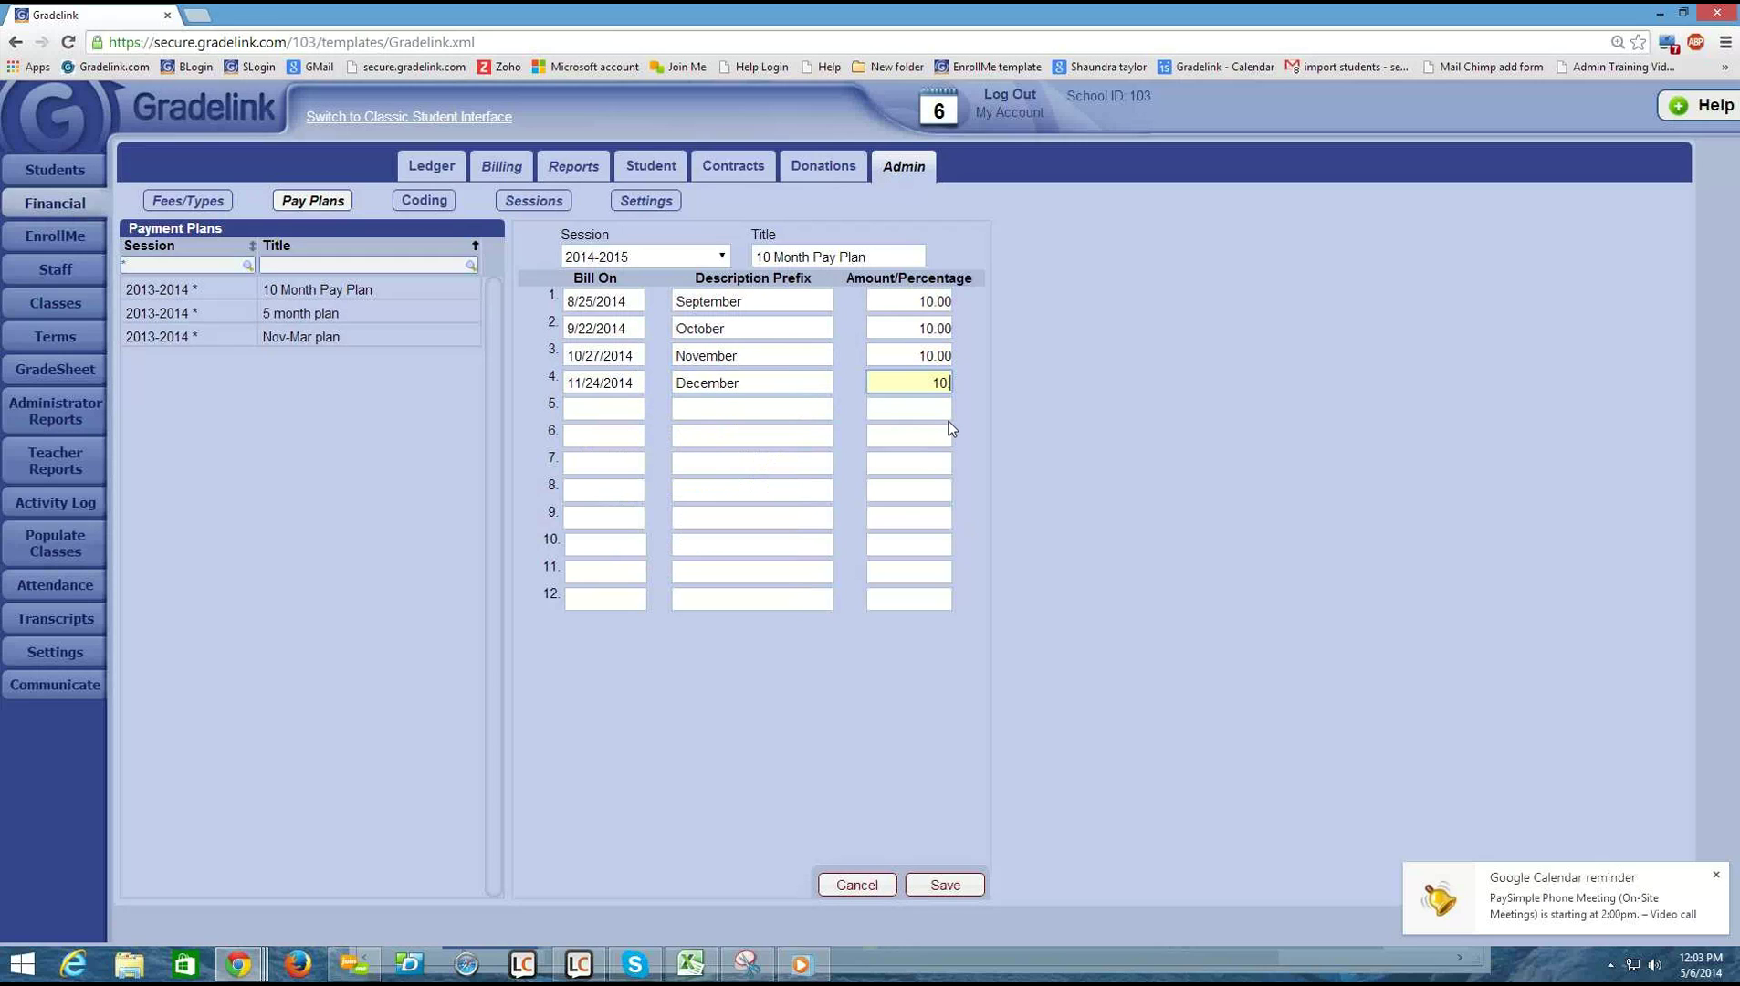
type(".")
- Fill row 5: bill date 12/29/2014, prefix 'January', amount 10.00
left_click(588, 411)
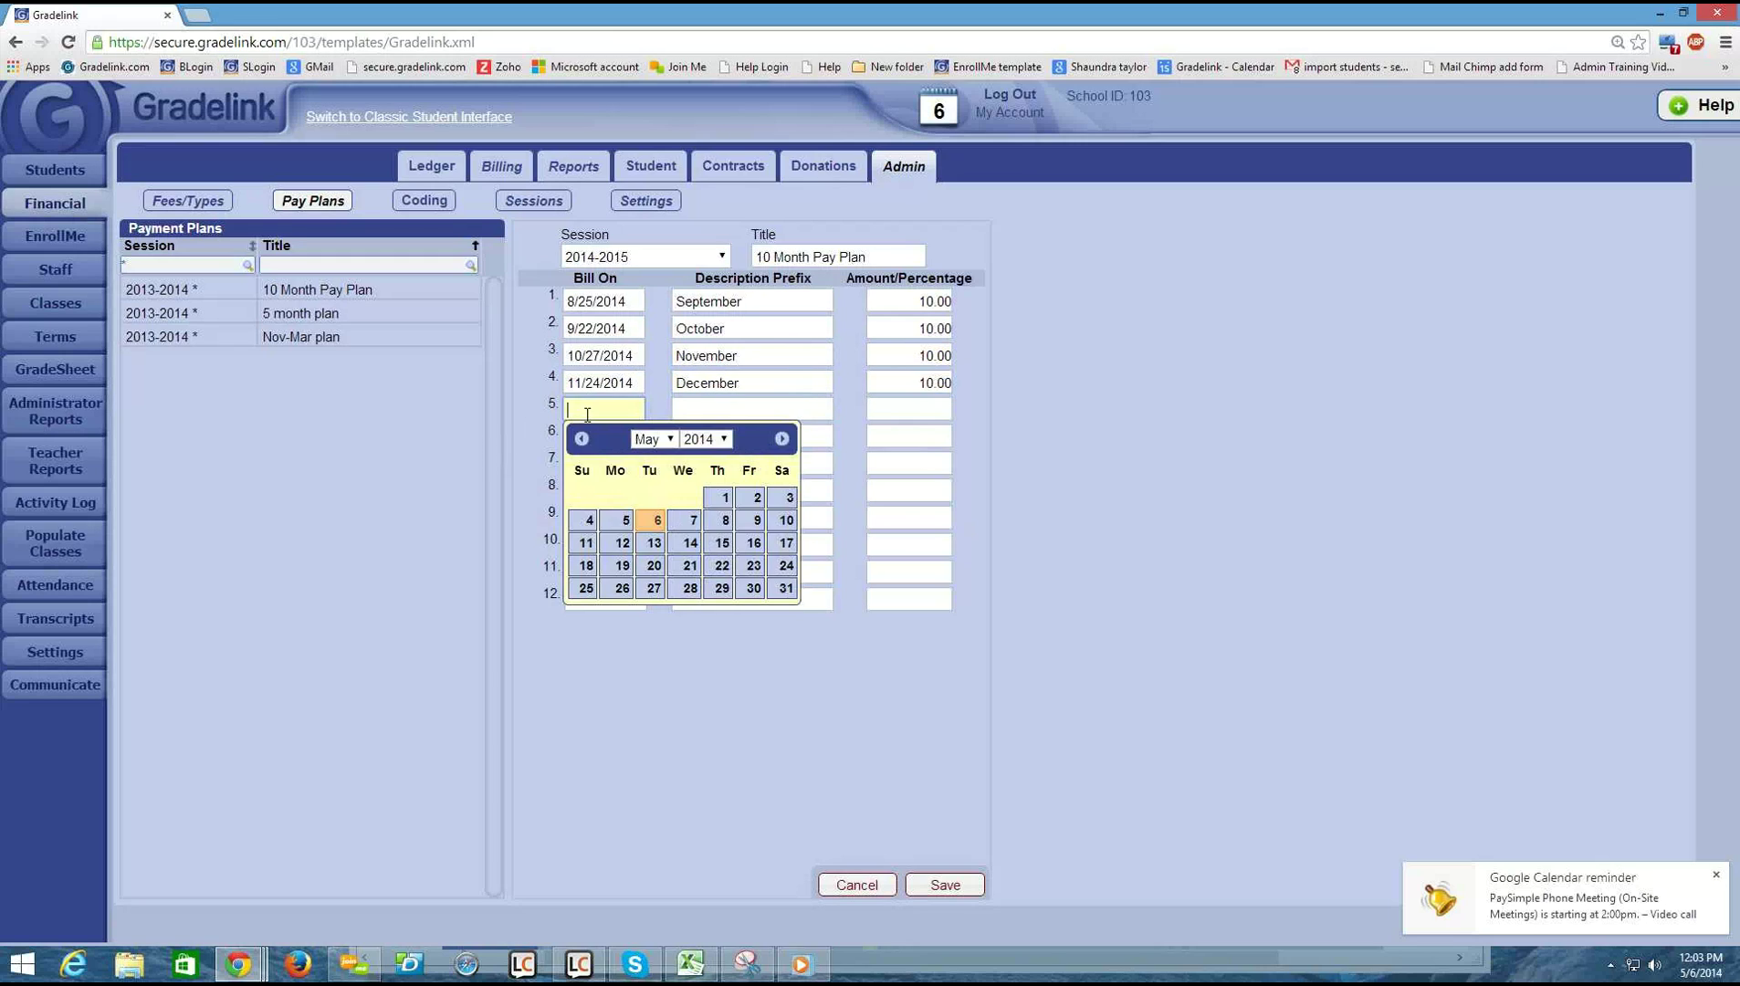
left_click(781, 439)
left_click(781, 440)
left_click(782, 439)
left_click(782, 440)
left_click(782, 439)
left_click(782, 439)
left_click(781, 439)
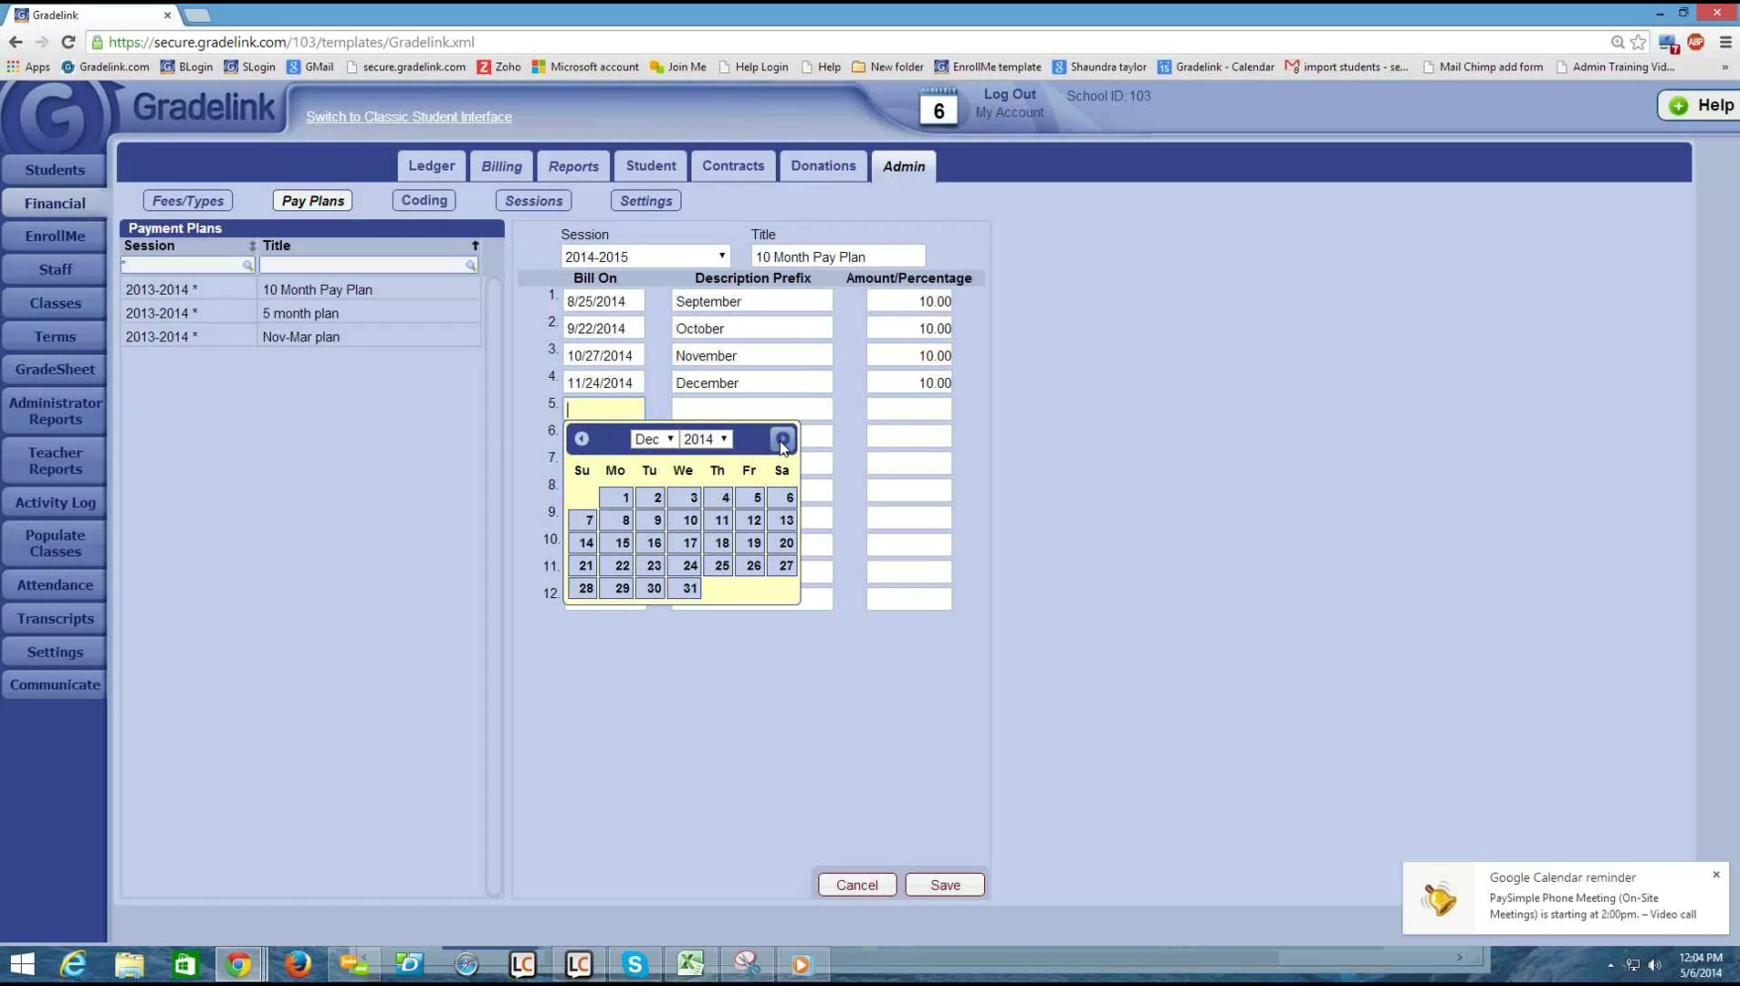
left_click(622, 589)
left_click(720, 411)
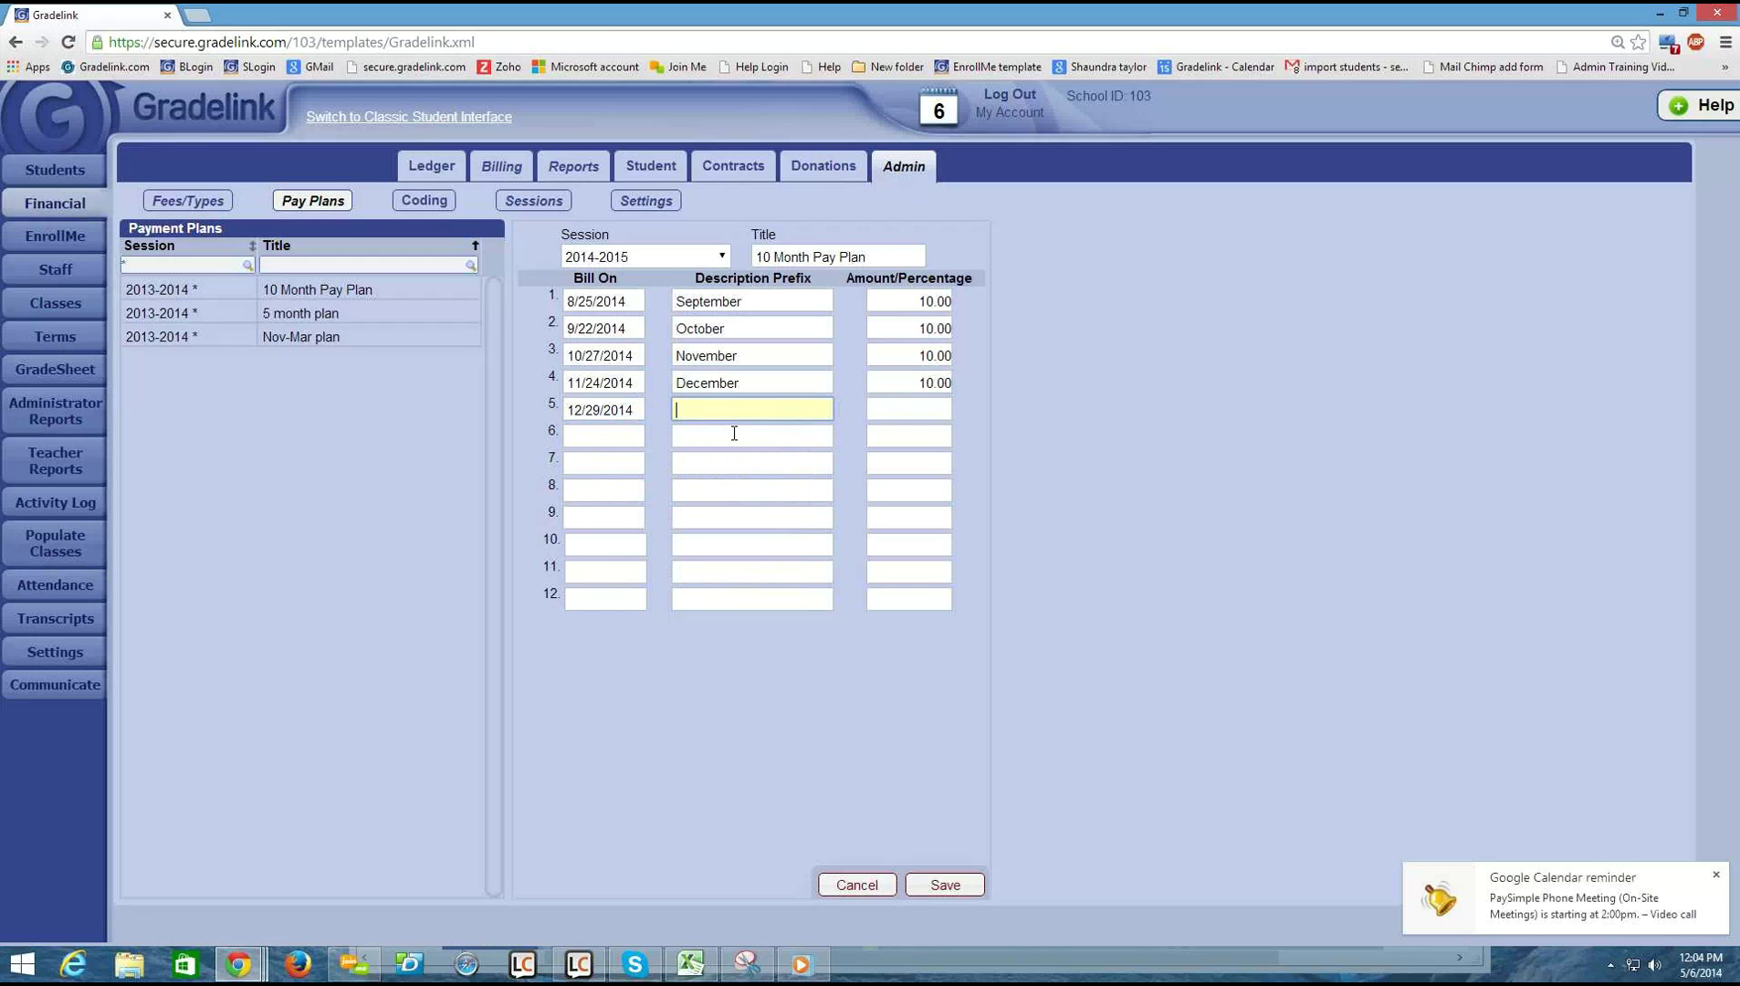
type("January")
left_click(886, 412)
type("109")
key("BackSpace")
type(".00")
left_click(1087, 471)
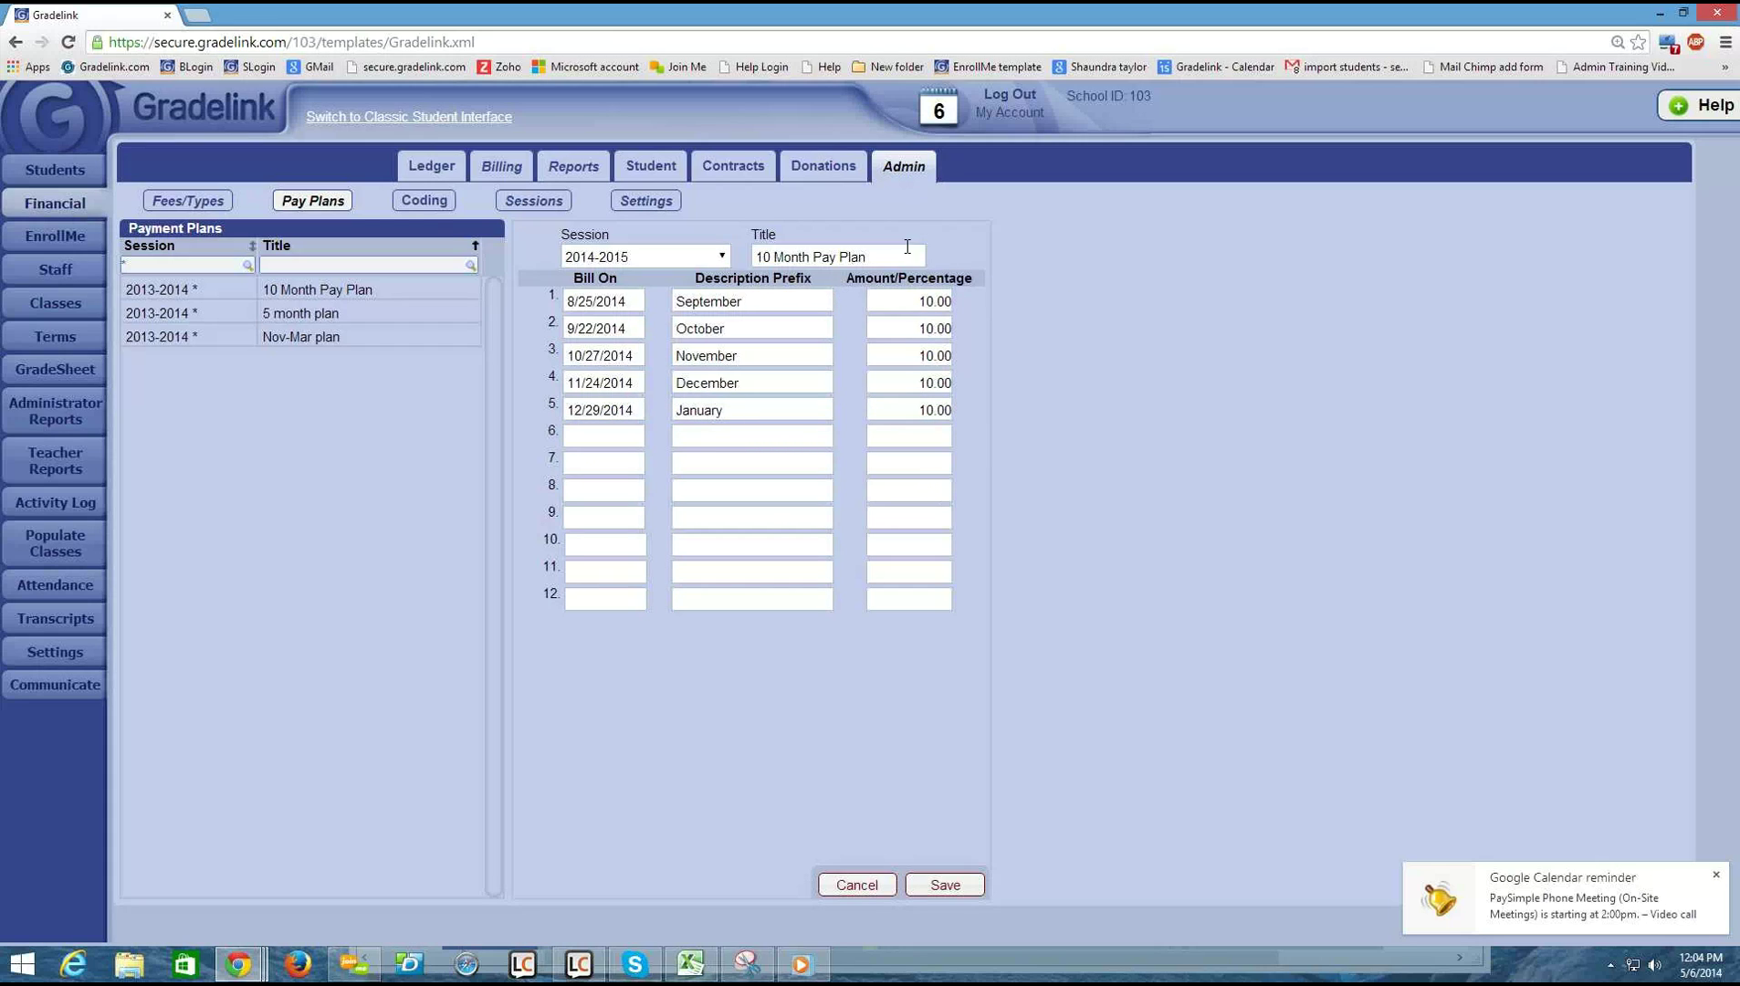
- Set row 6's bill date to 1/26/2015 with prefix 'February'
left_click(624, 438)
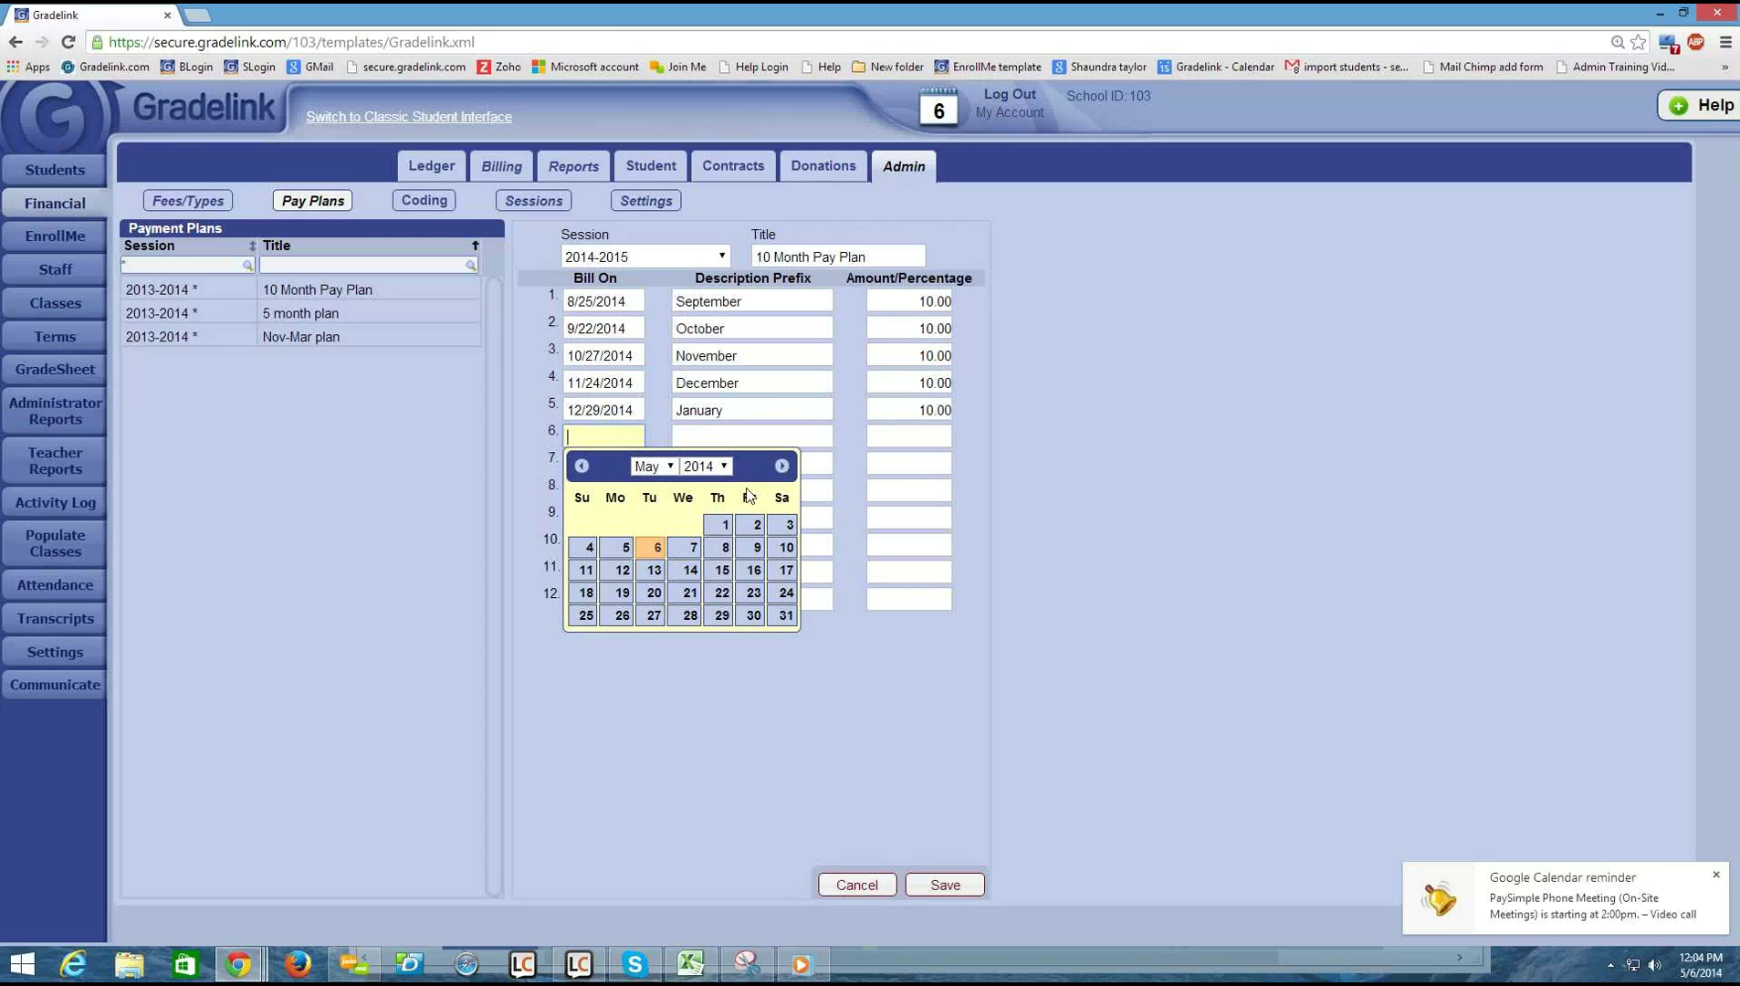
left_click(781, 467)
left_click(782, 467)
left_click(781, 467)
left_click(781, 467)
left_click(782, 467)
left_click(782, 466)
left_click(782, 467)
left_click(782, 467)
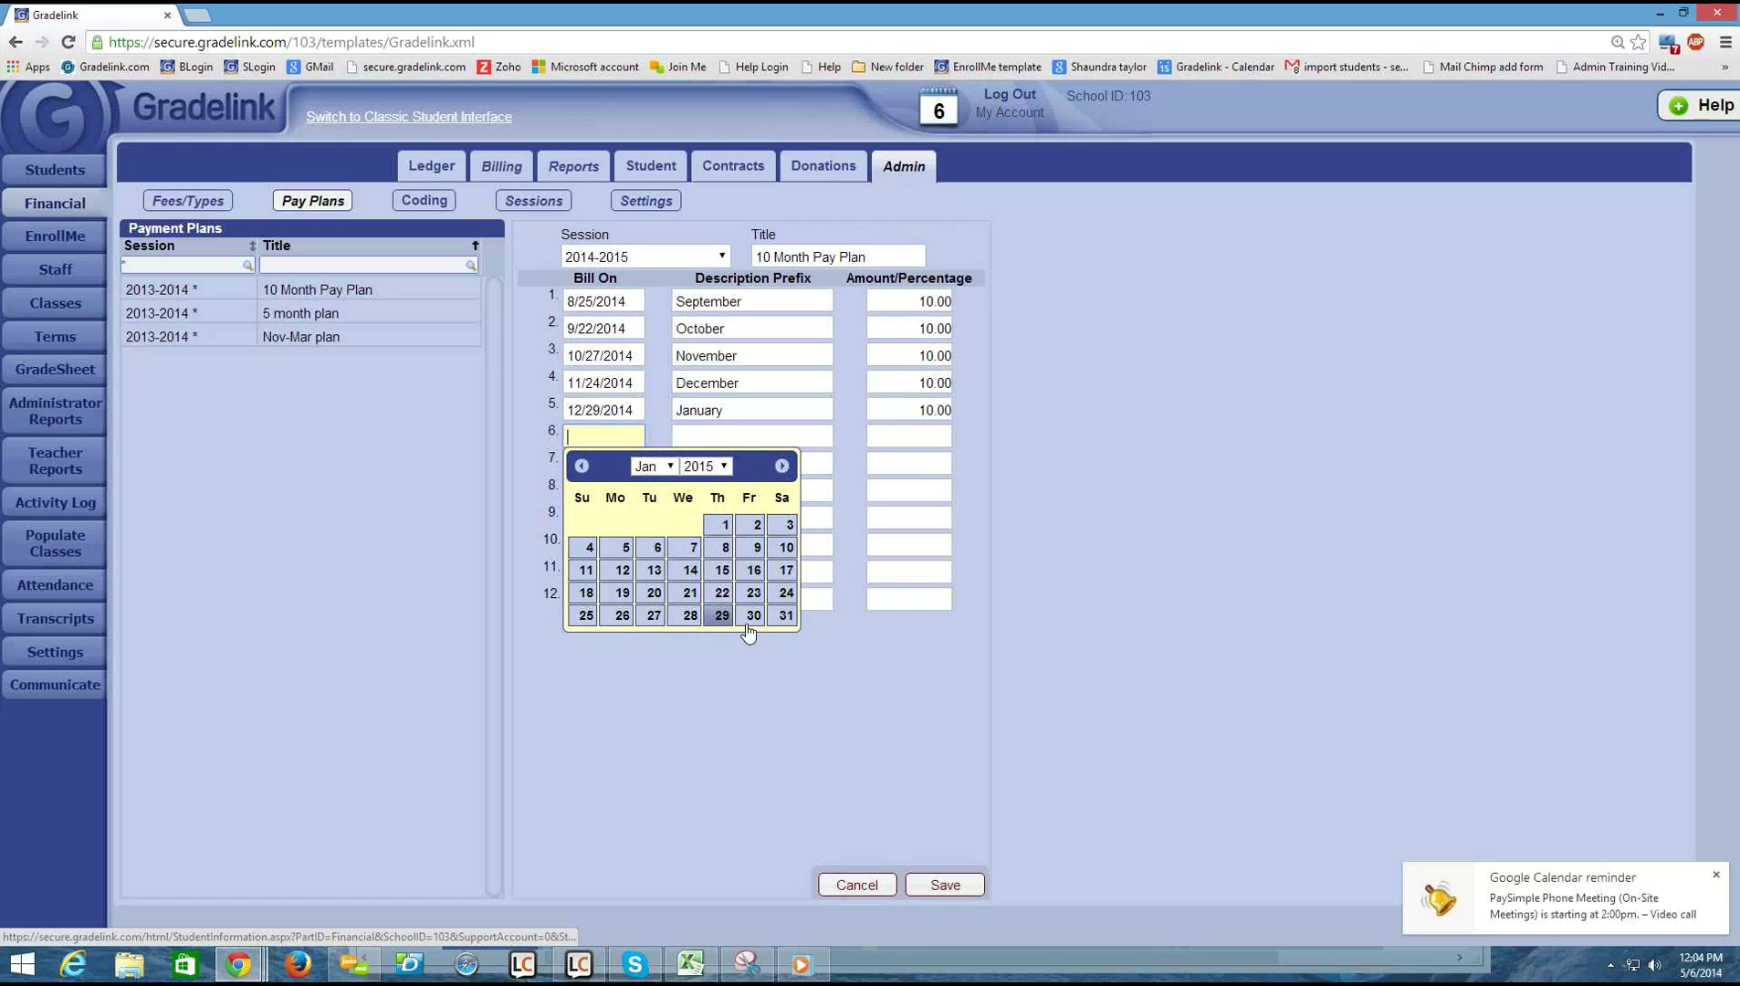
left_click(622, 616)
left_click(701, 436)
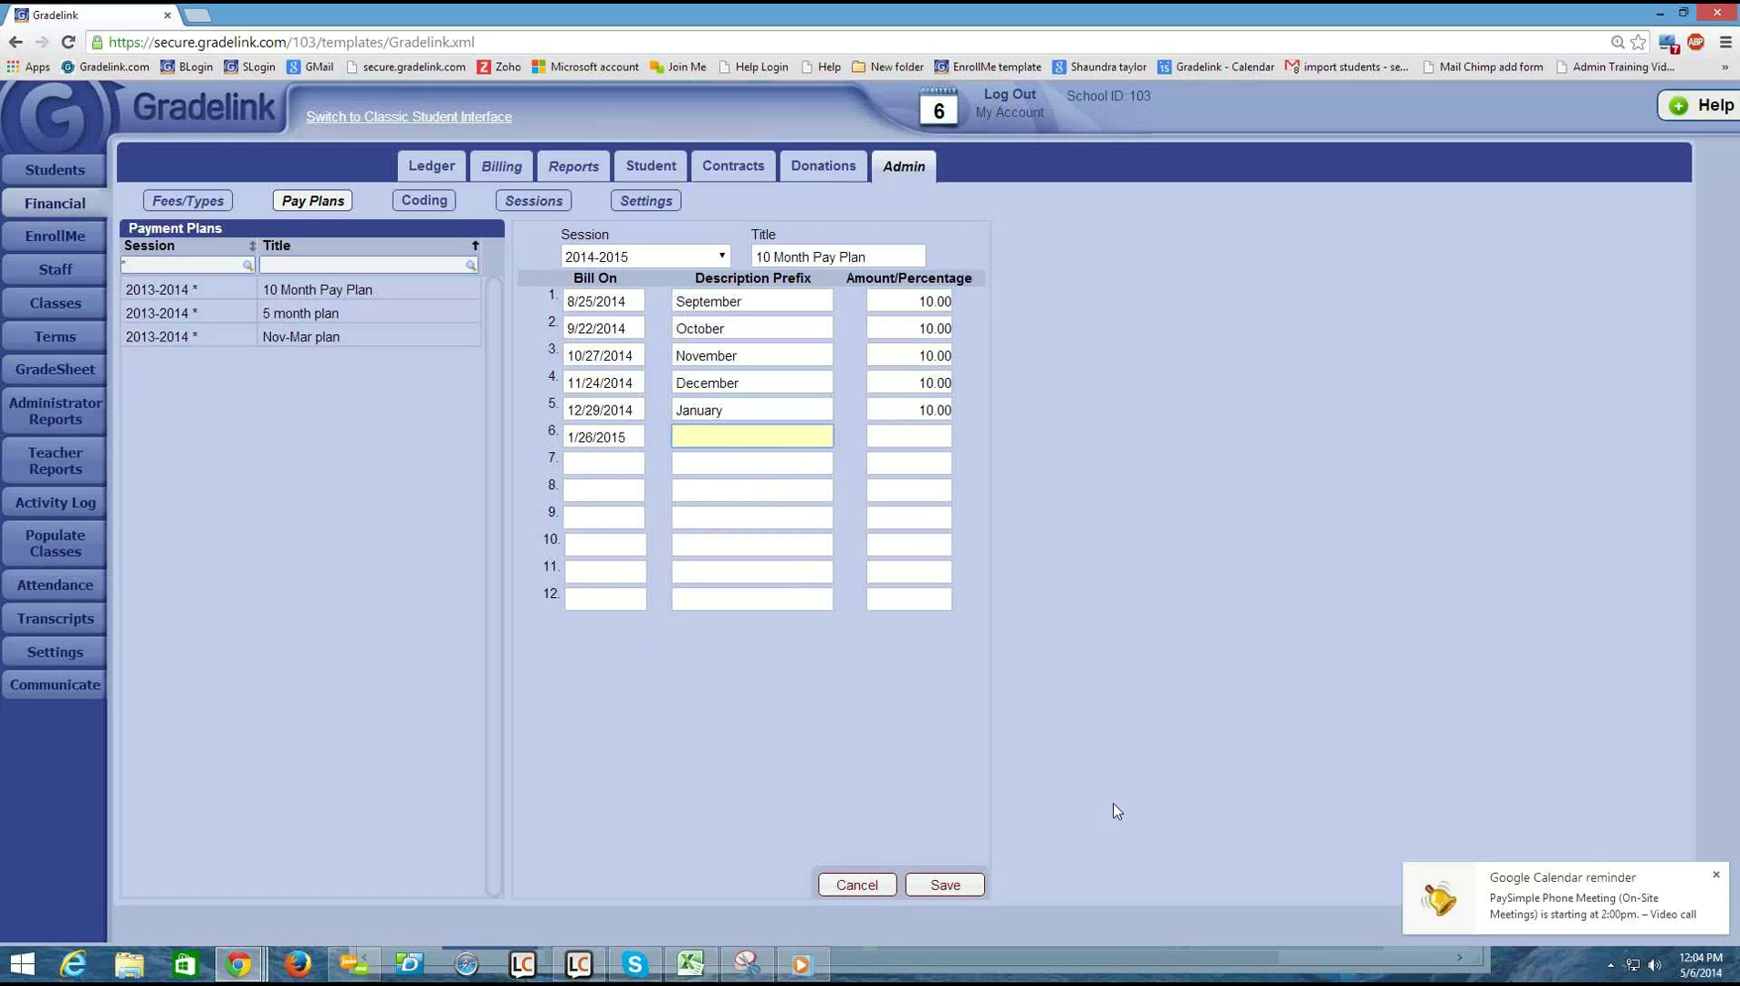
type("February")
key("Tab")
key("Tab")
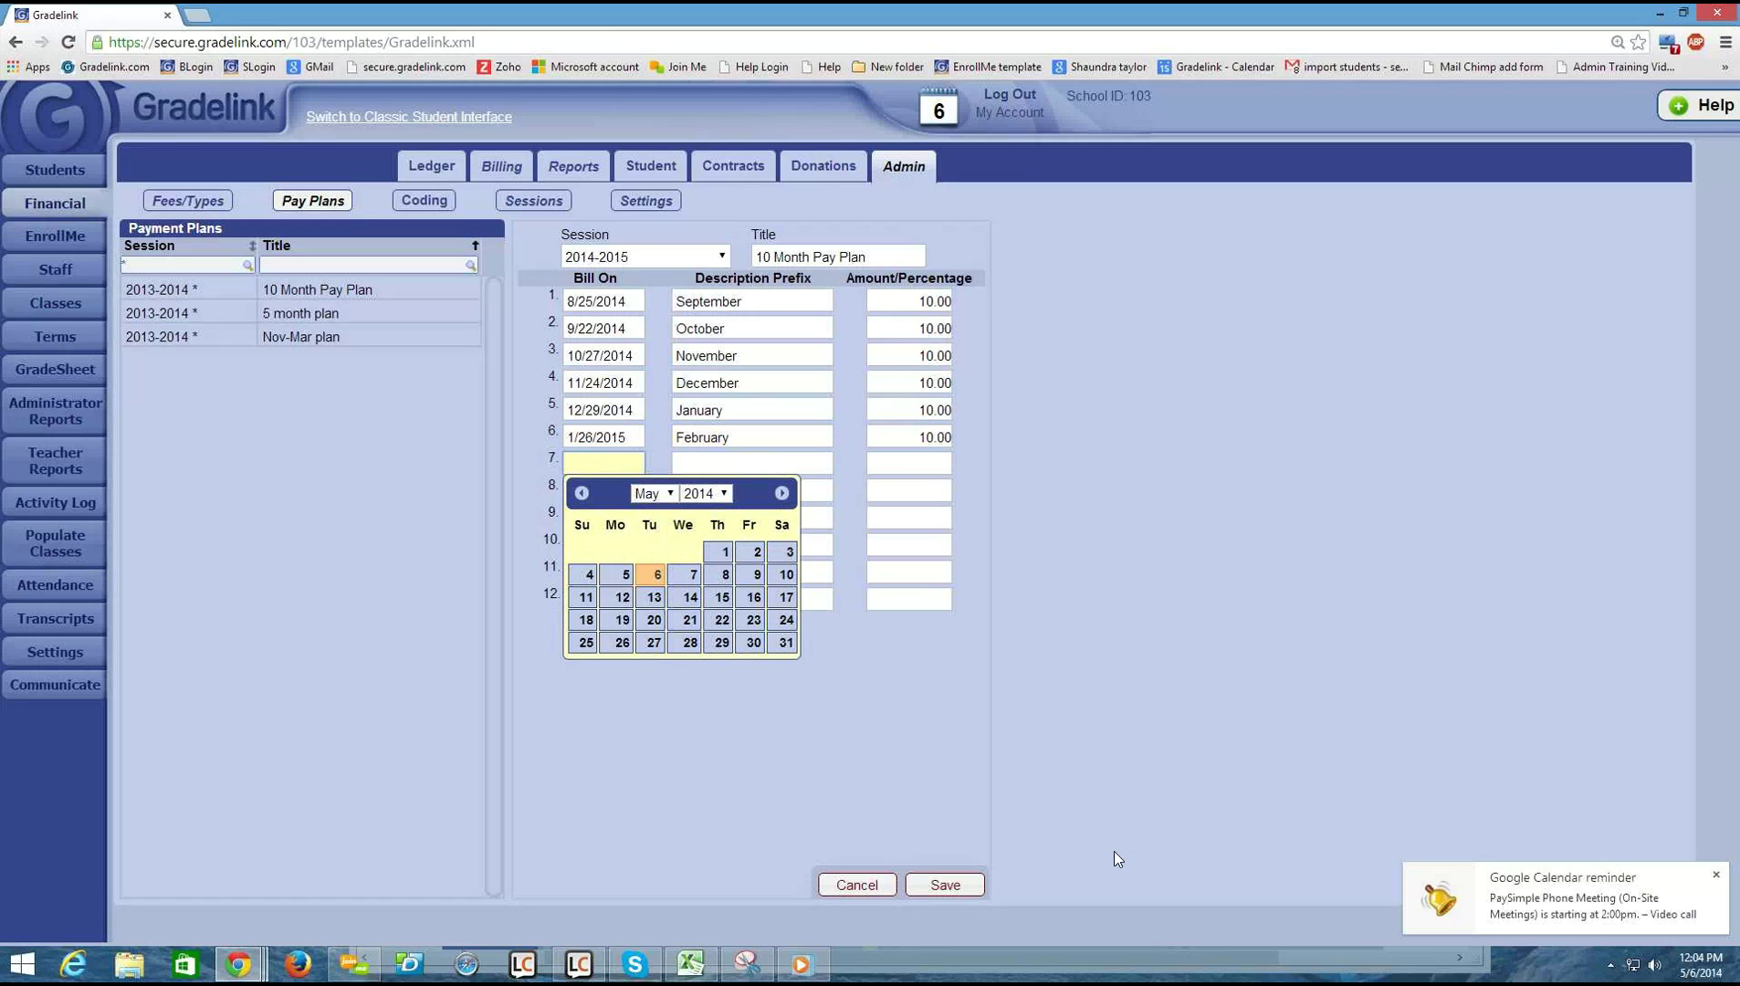
- Fill row 7: bill date 2/23/2015, prefix 'March', amount 10.00
left_click(654, 493)
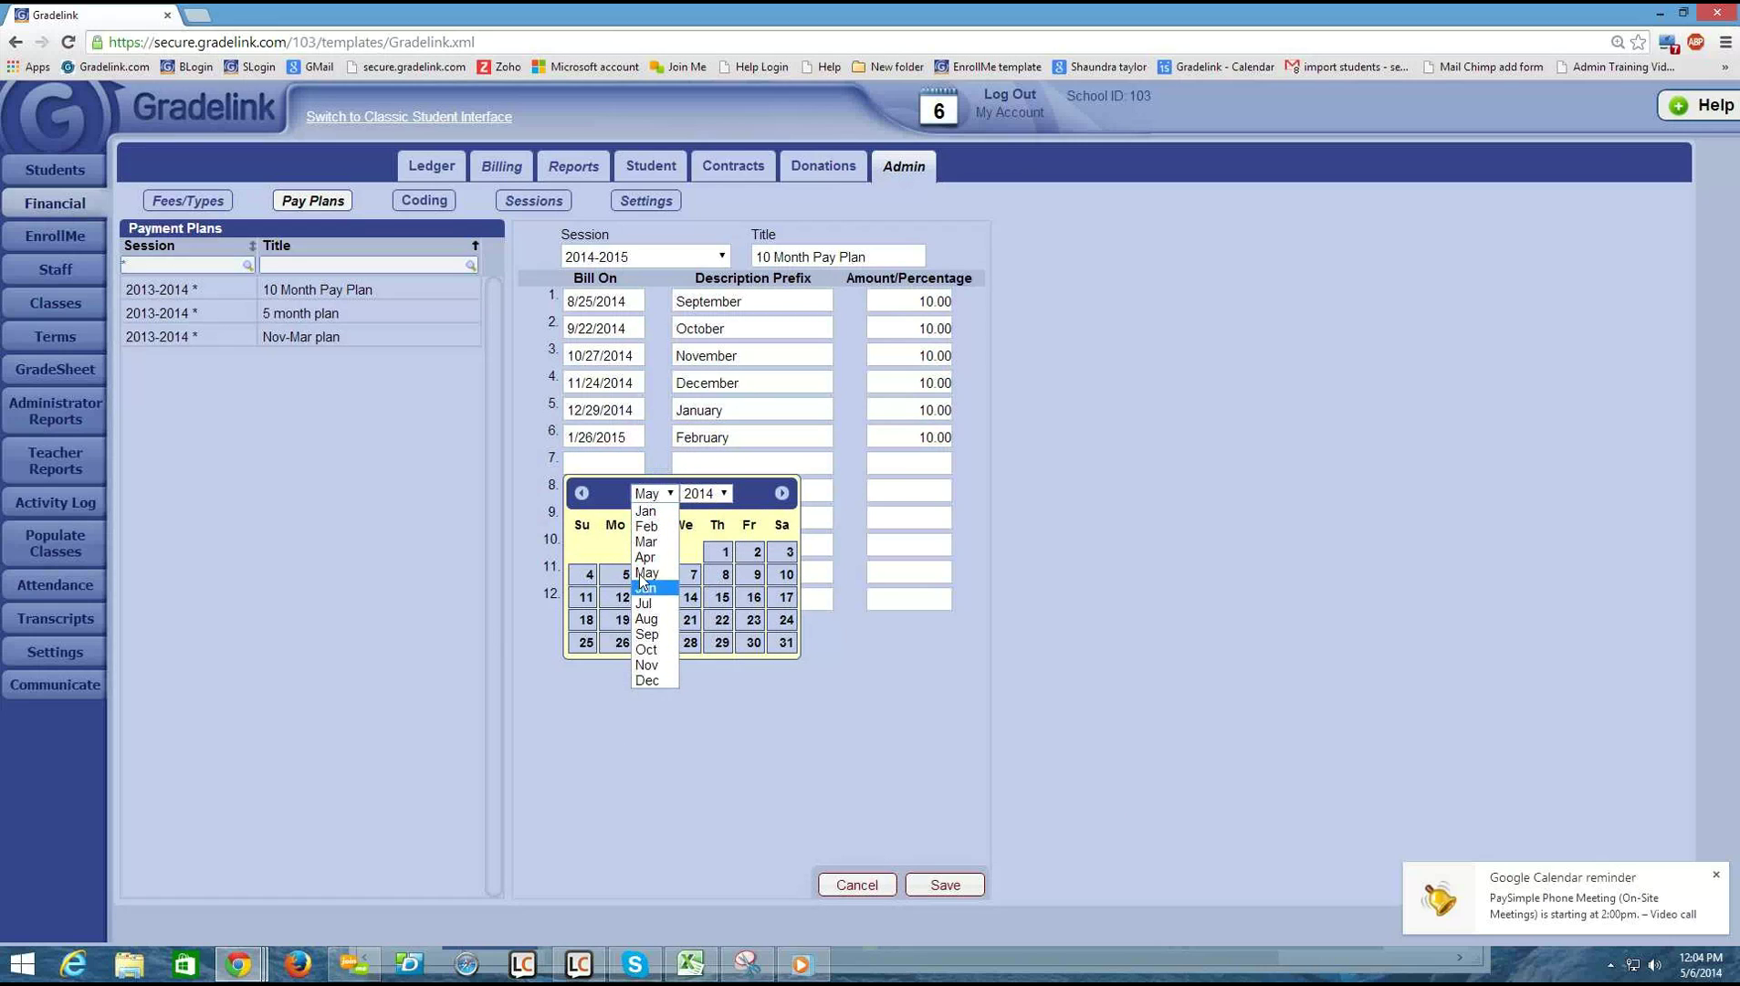
left_click(647, 527)
left_click(704, 493)
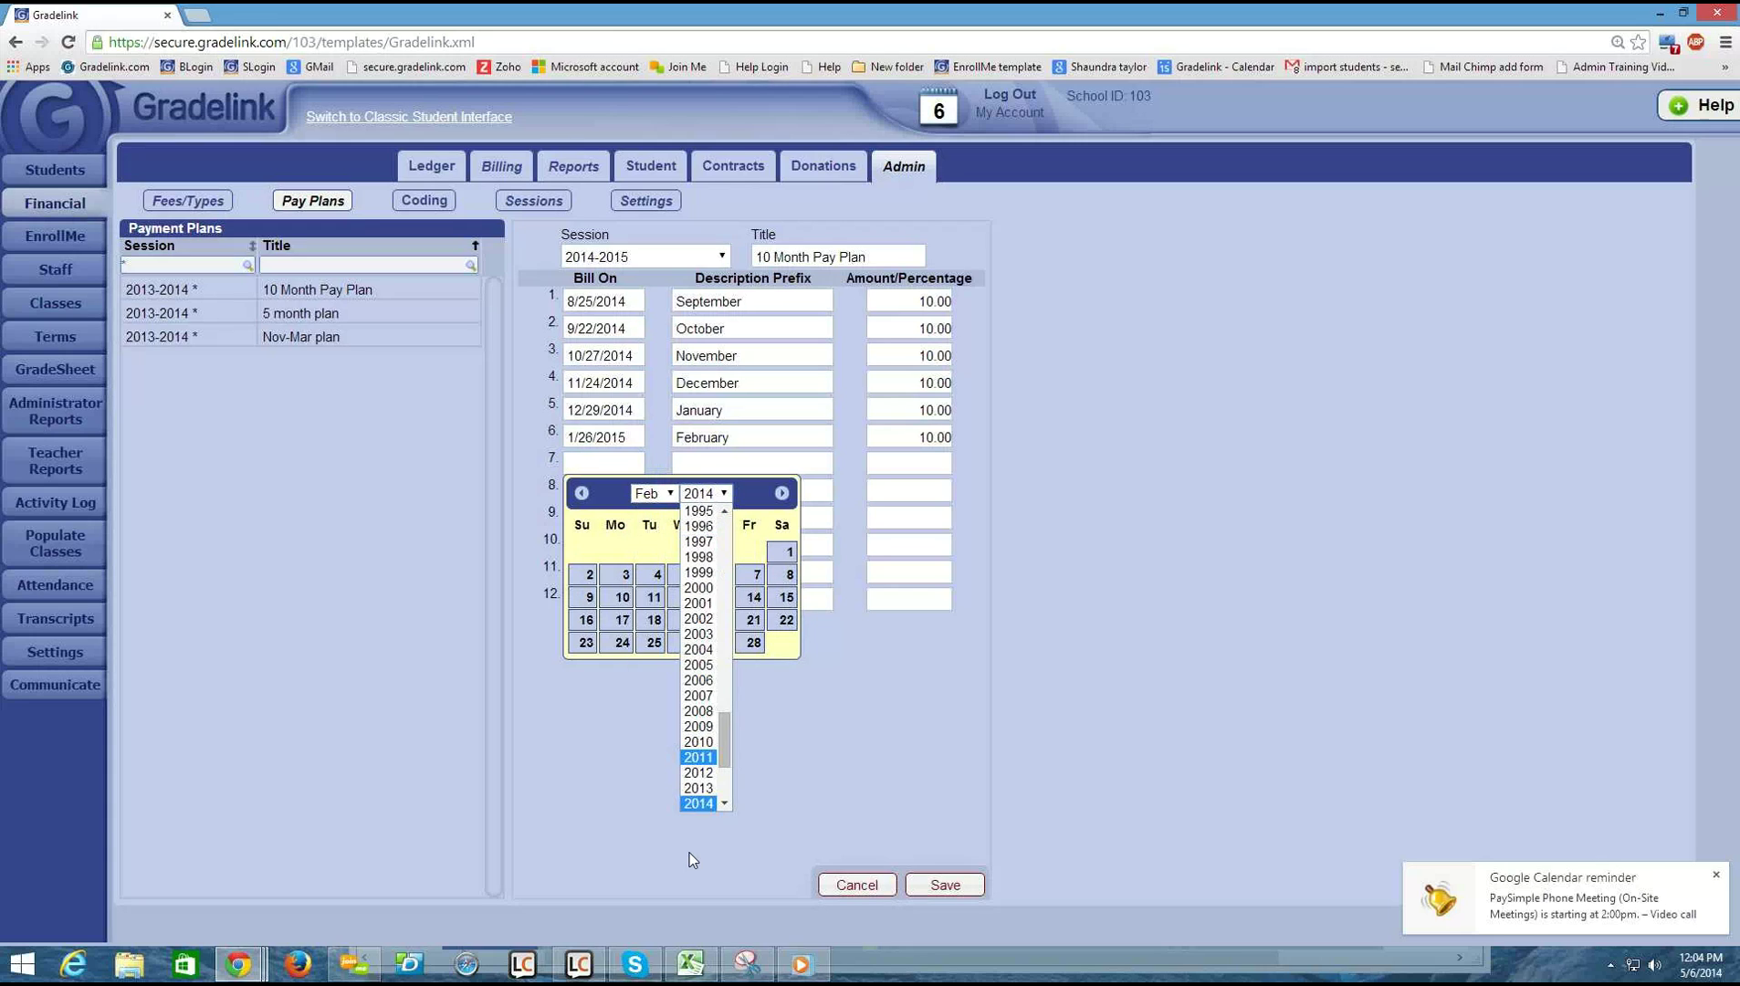
scroll(710, 790, "down", 1)
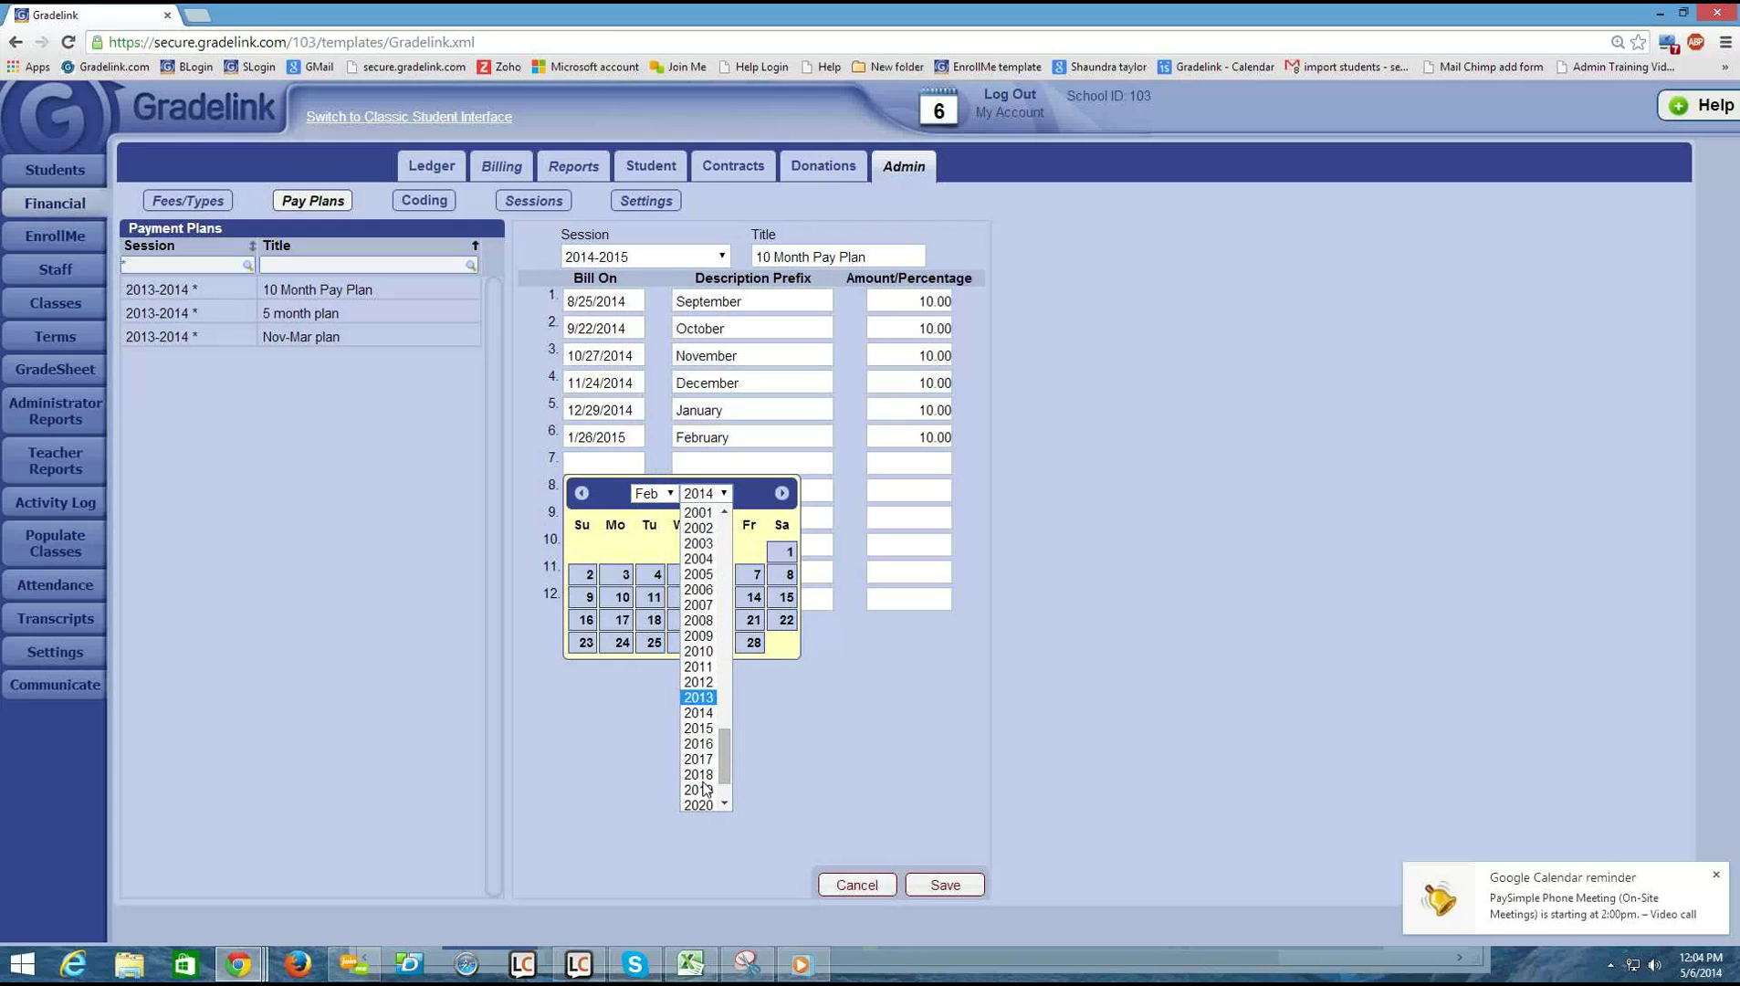
left_click(701, 727)
left_click(620, 641)
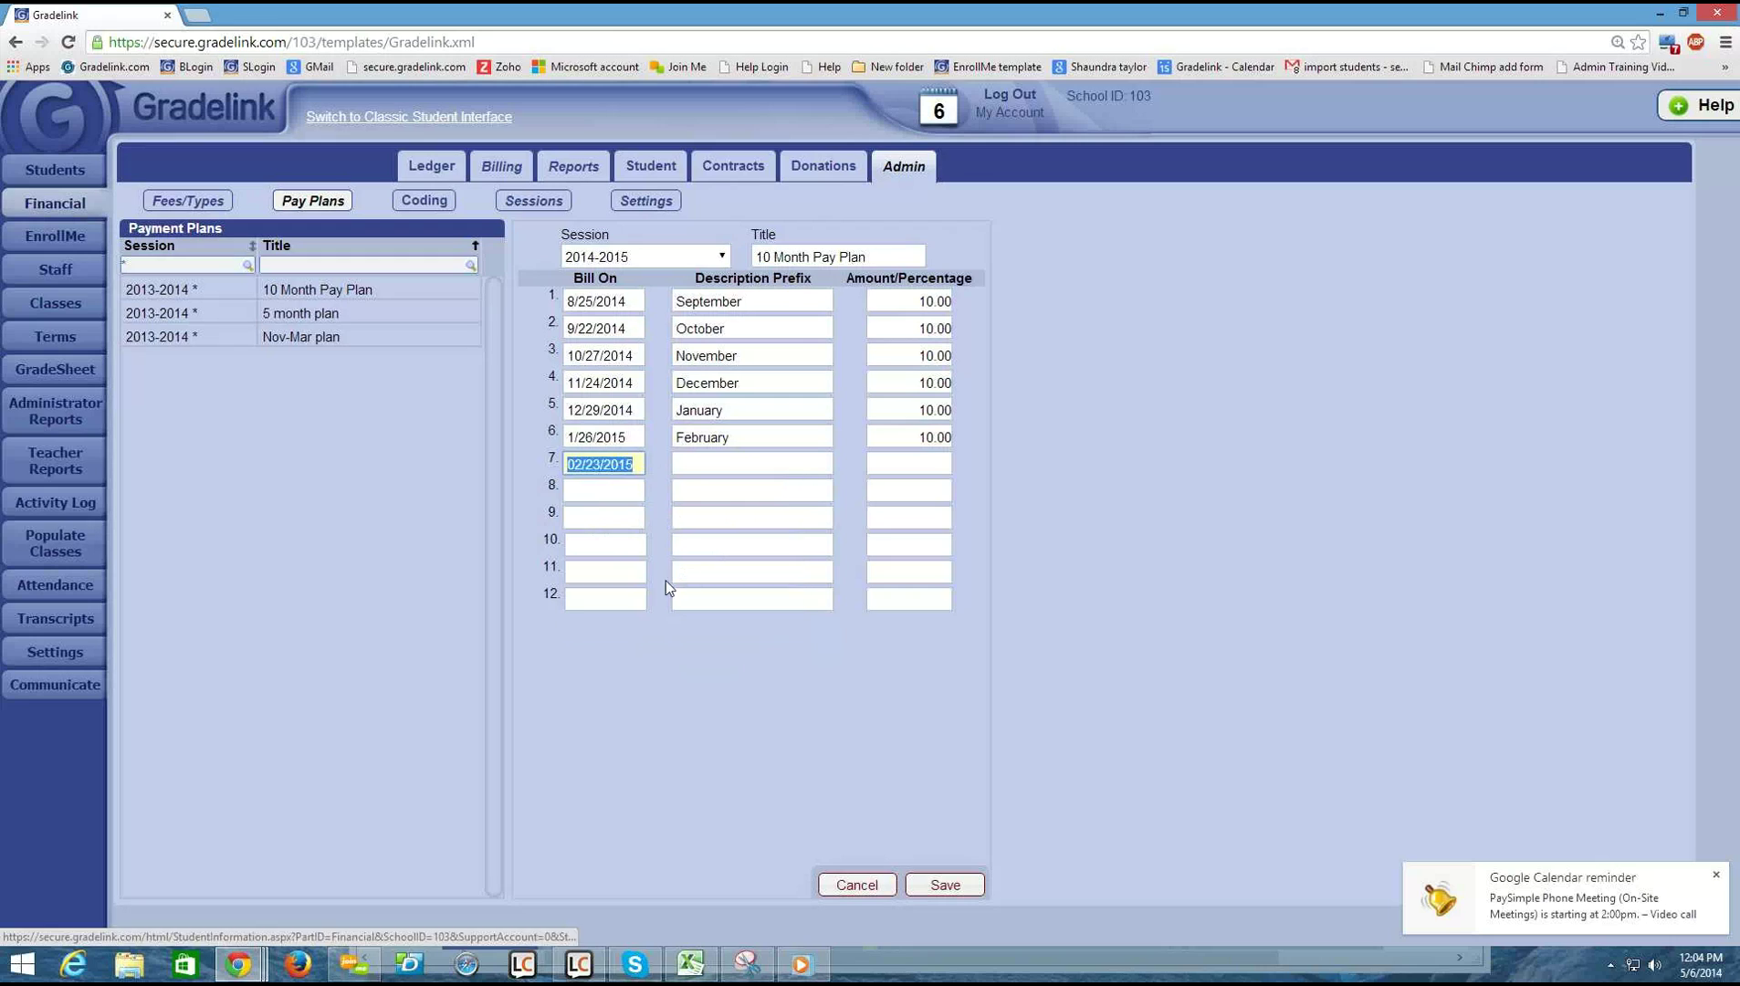
left_click(696, 462)
type("March")
key("Tab")
type("10.00")
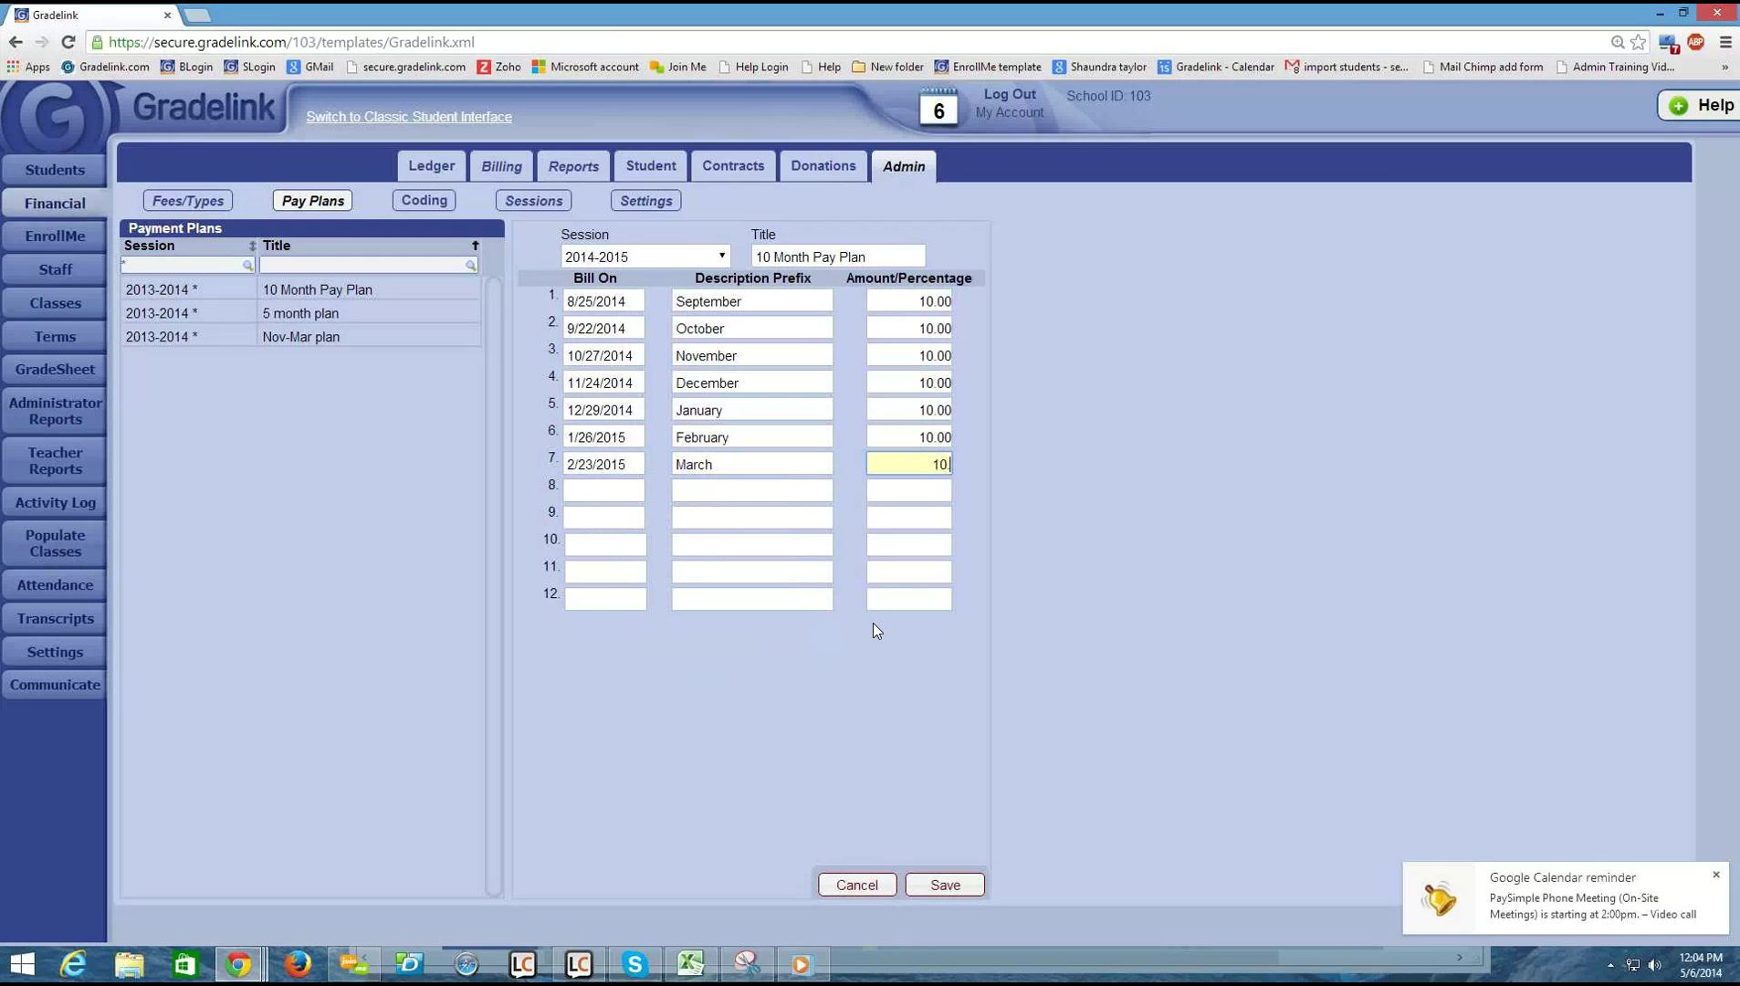
- Fill row 8: bill date March 24, prefix 'April', amount 10.00
left_click(584, 493)
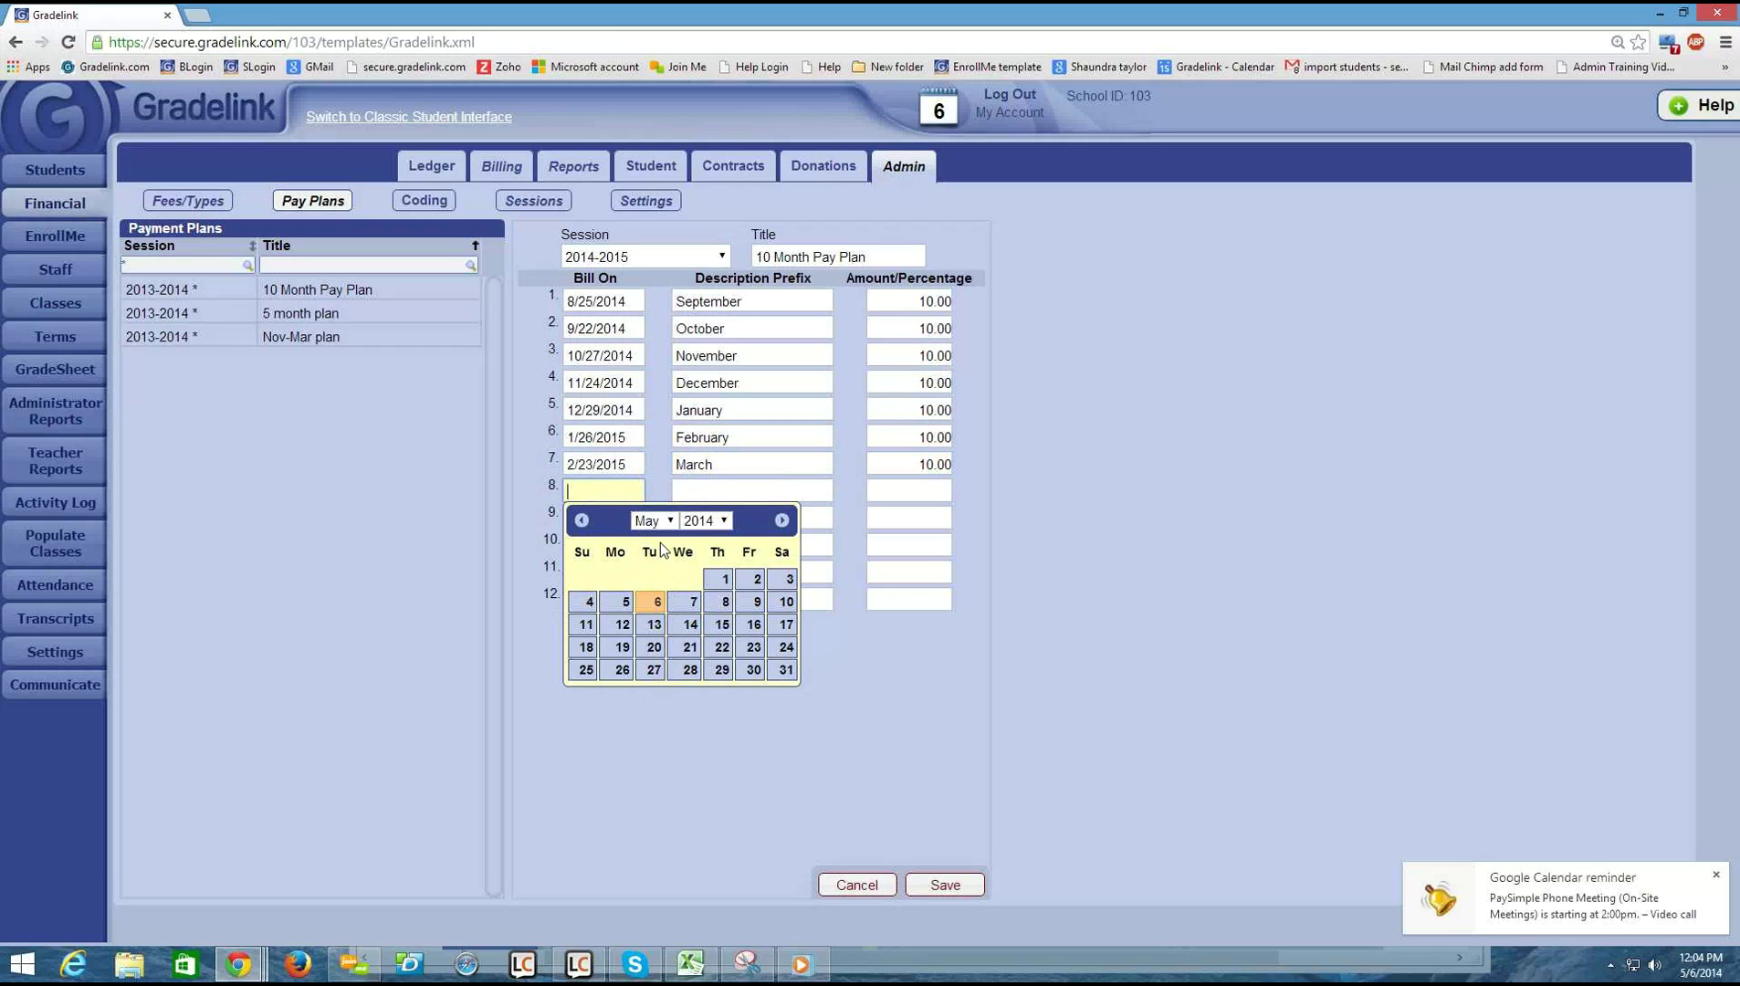
left_click(664, 524)
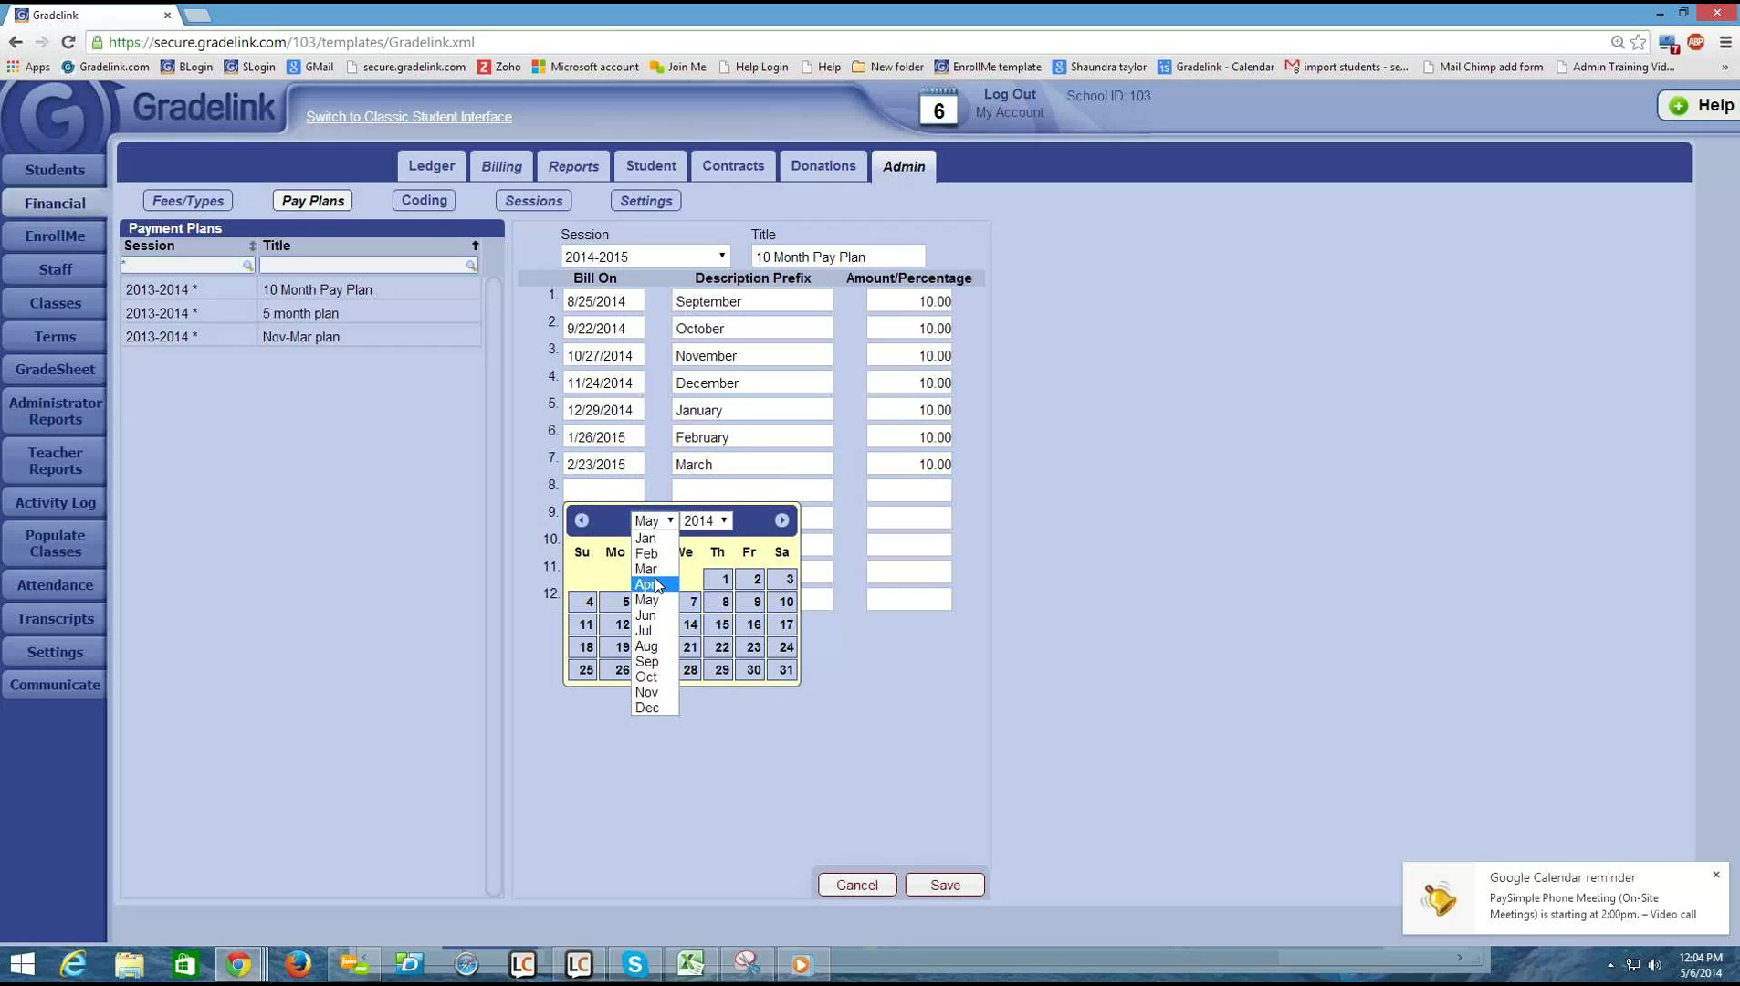
left_click(651, 570)
left_click(617, 670)
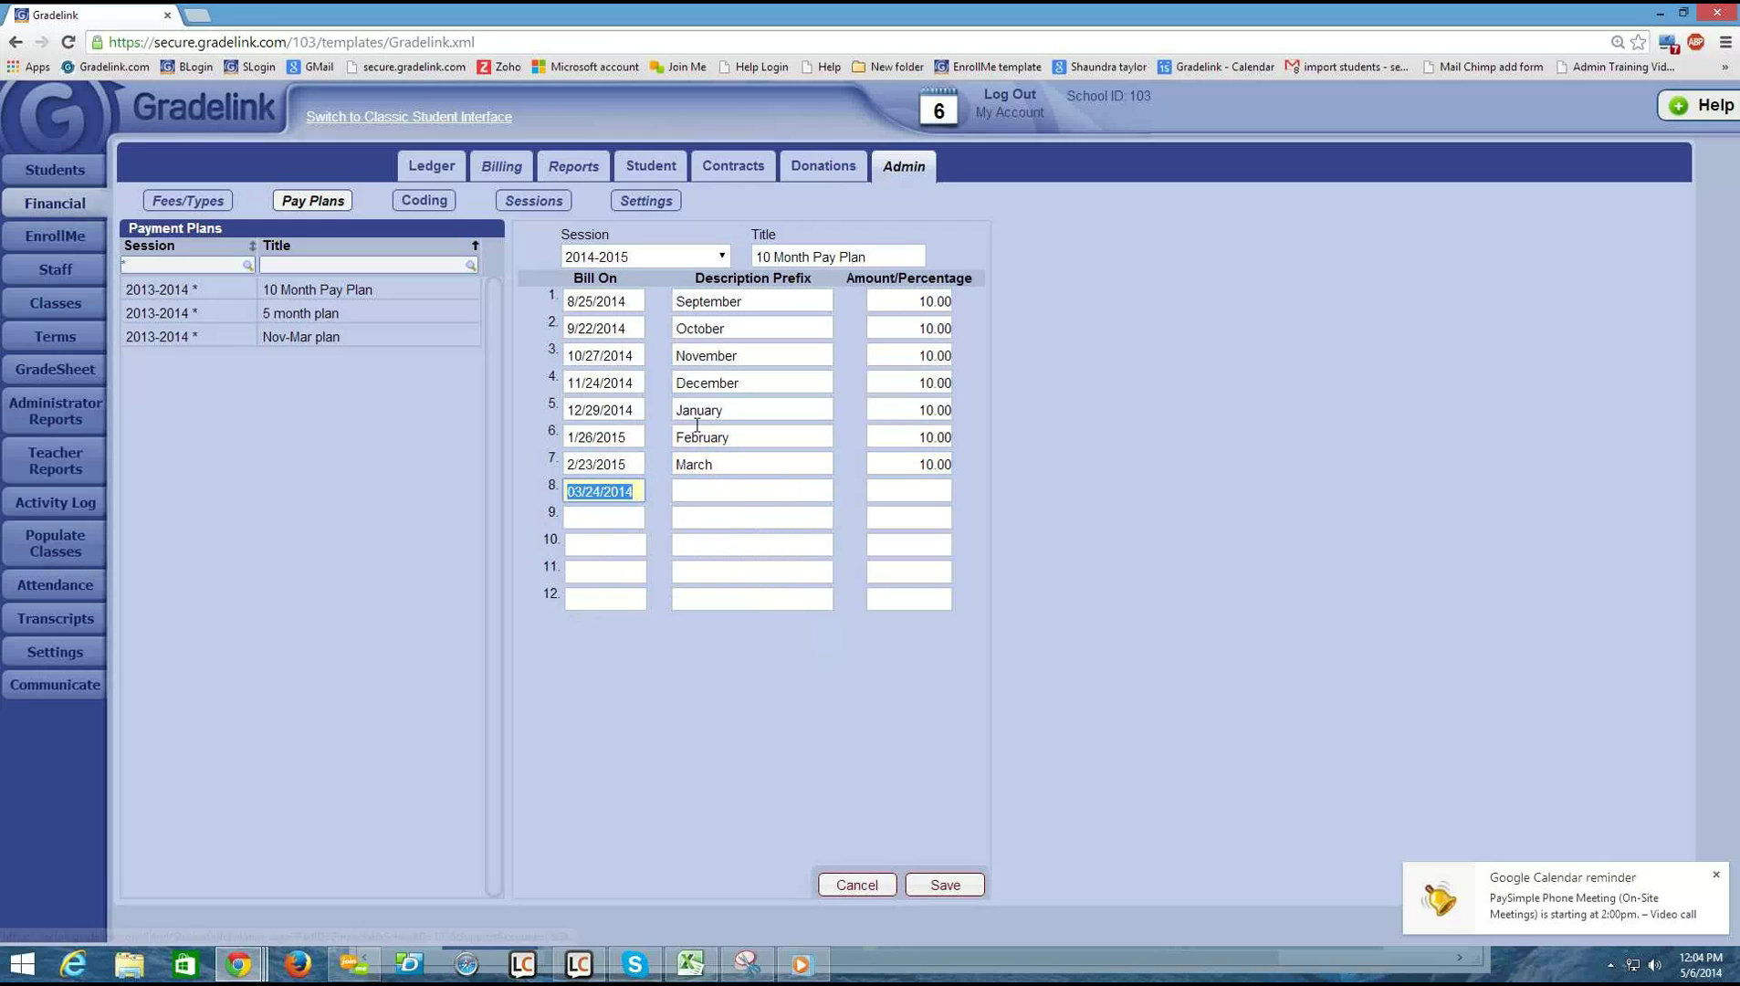
left_click(767, 499)
type("April")
key("Tab")
type("10.00")
- Date row 9 April 28, correcting rows 8 and 9 to year 2015
left_click(622, 518)
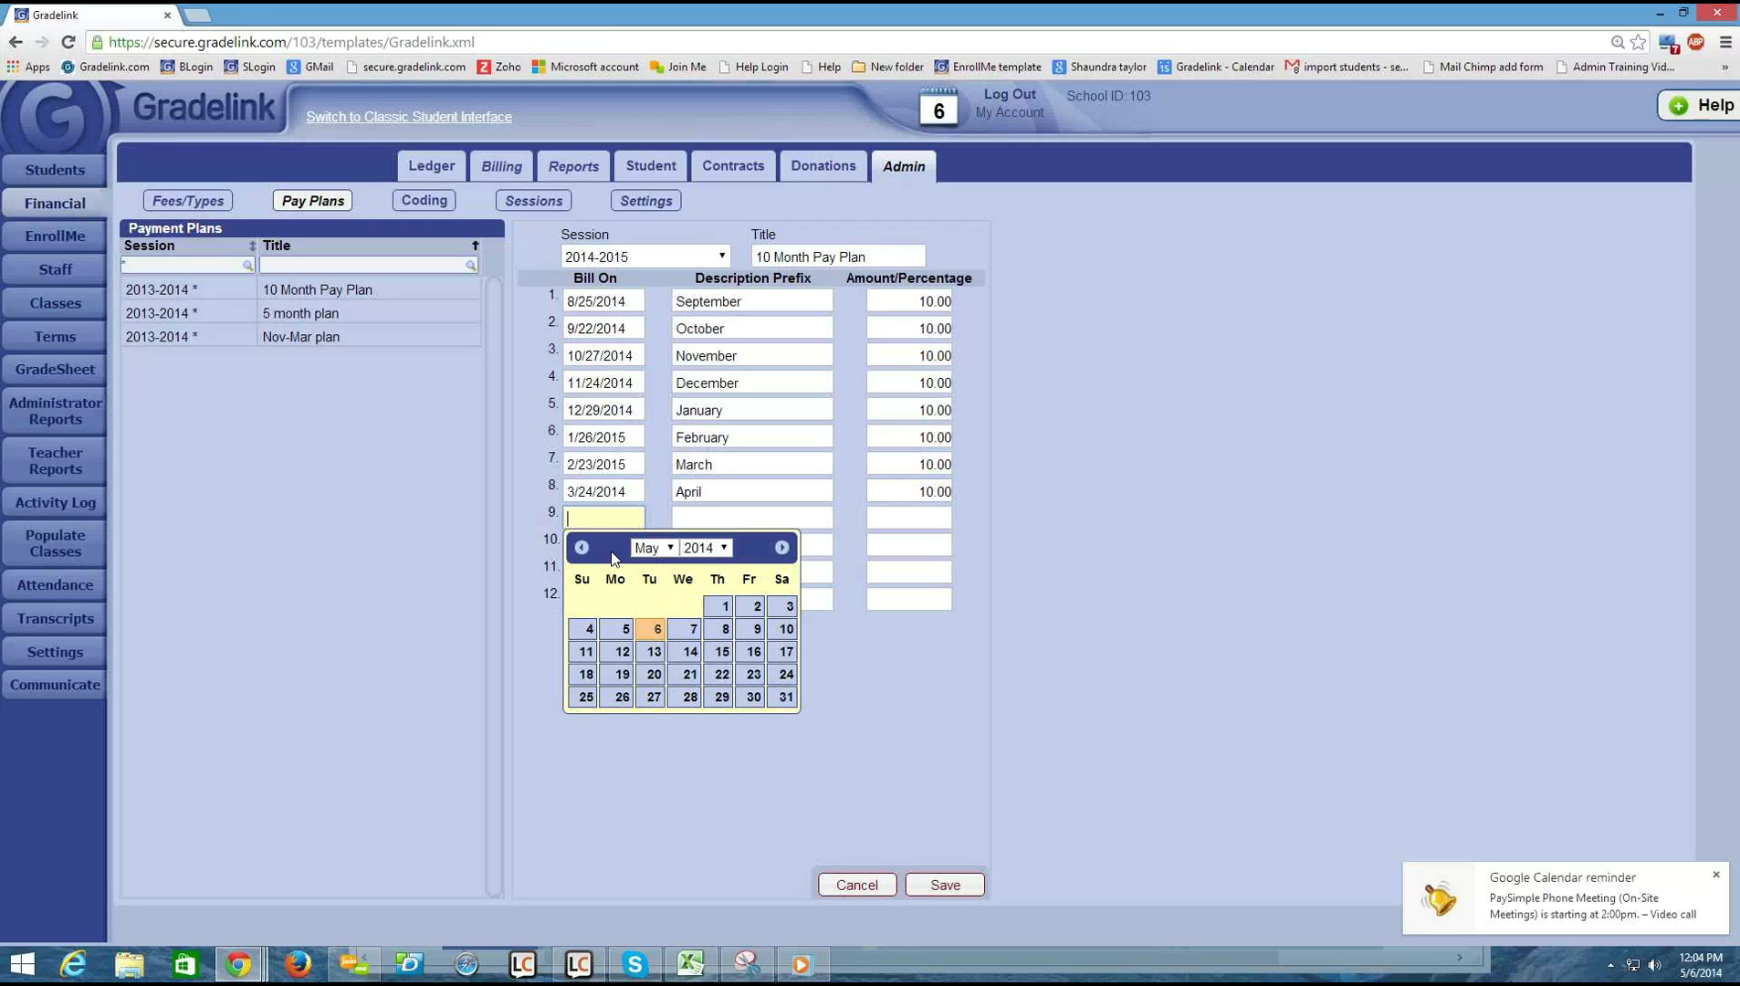
left_click(653, 548)
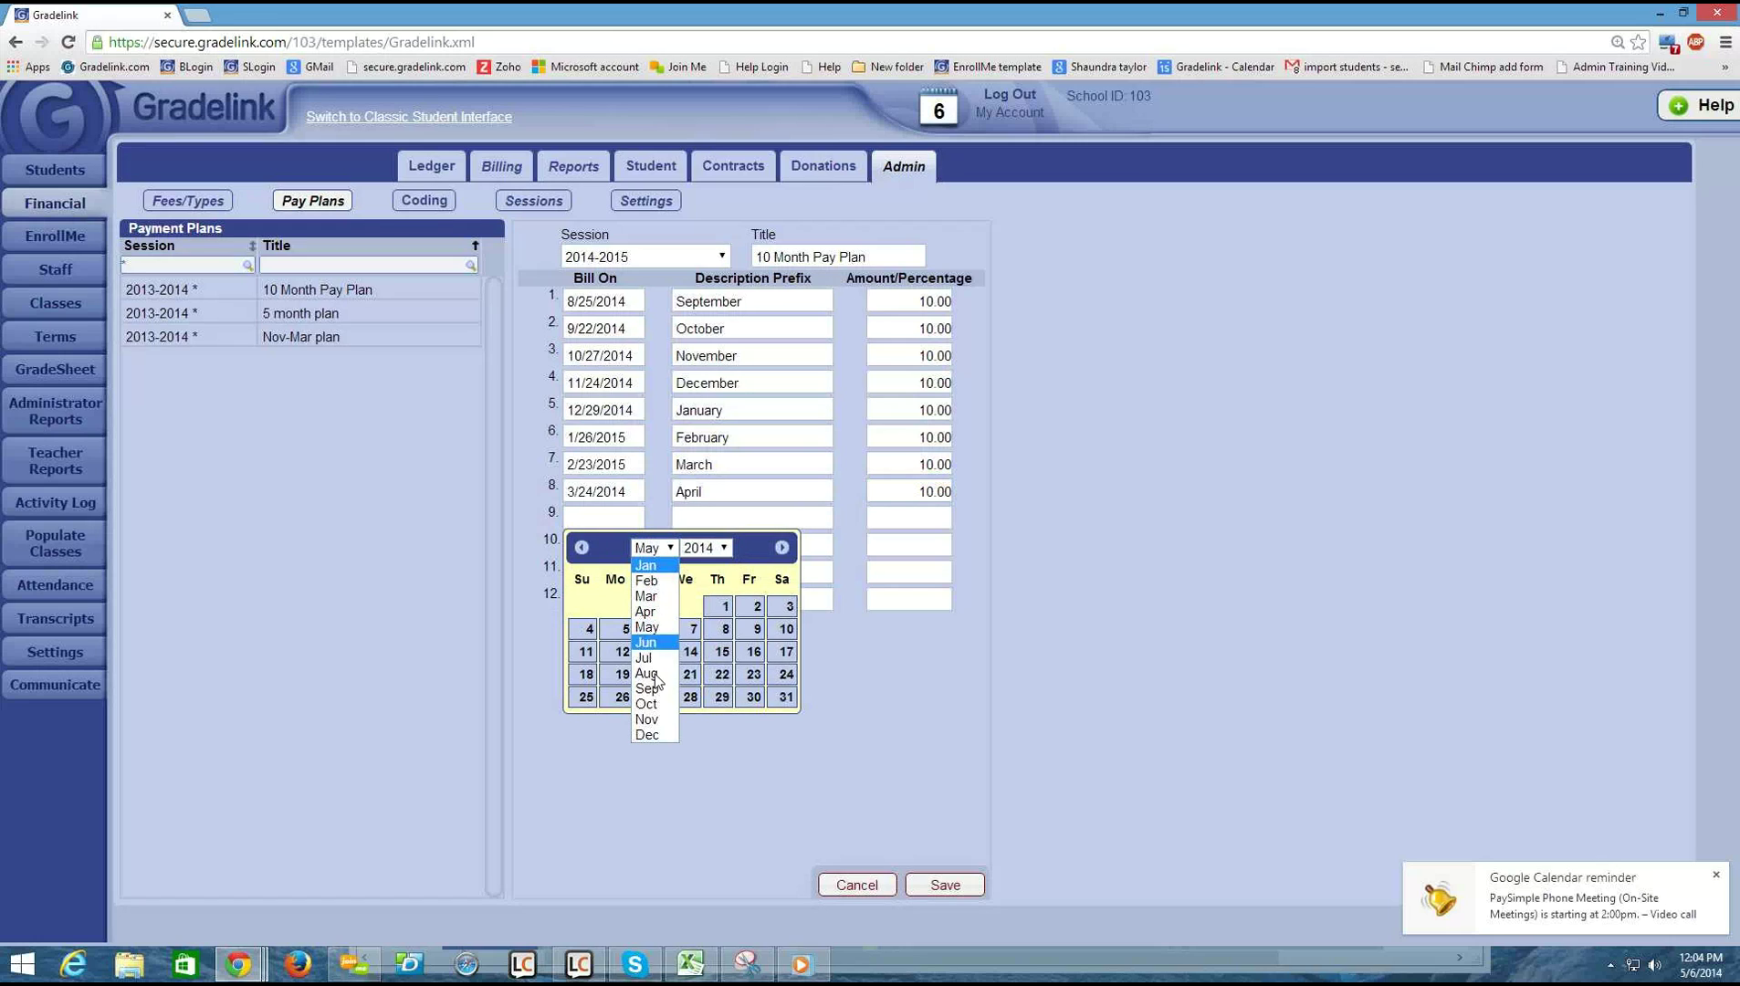
left_click(650, 612)
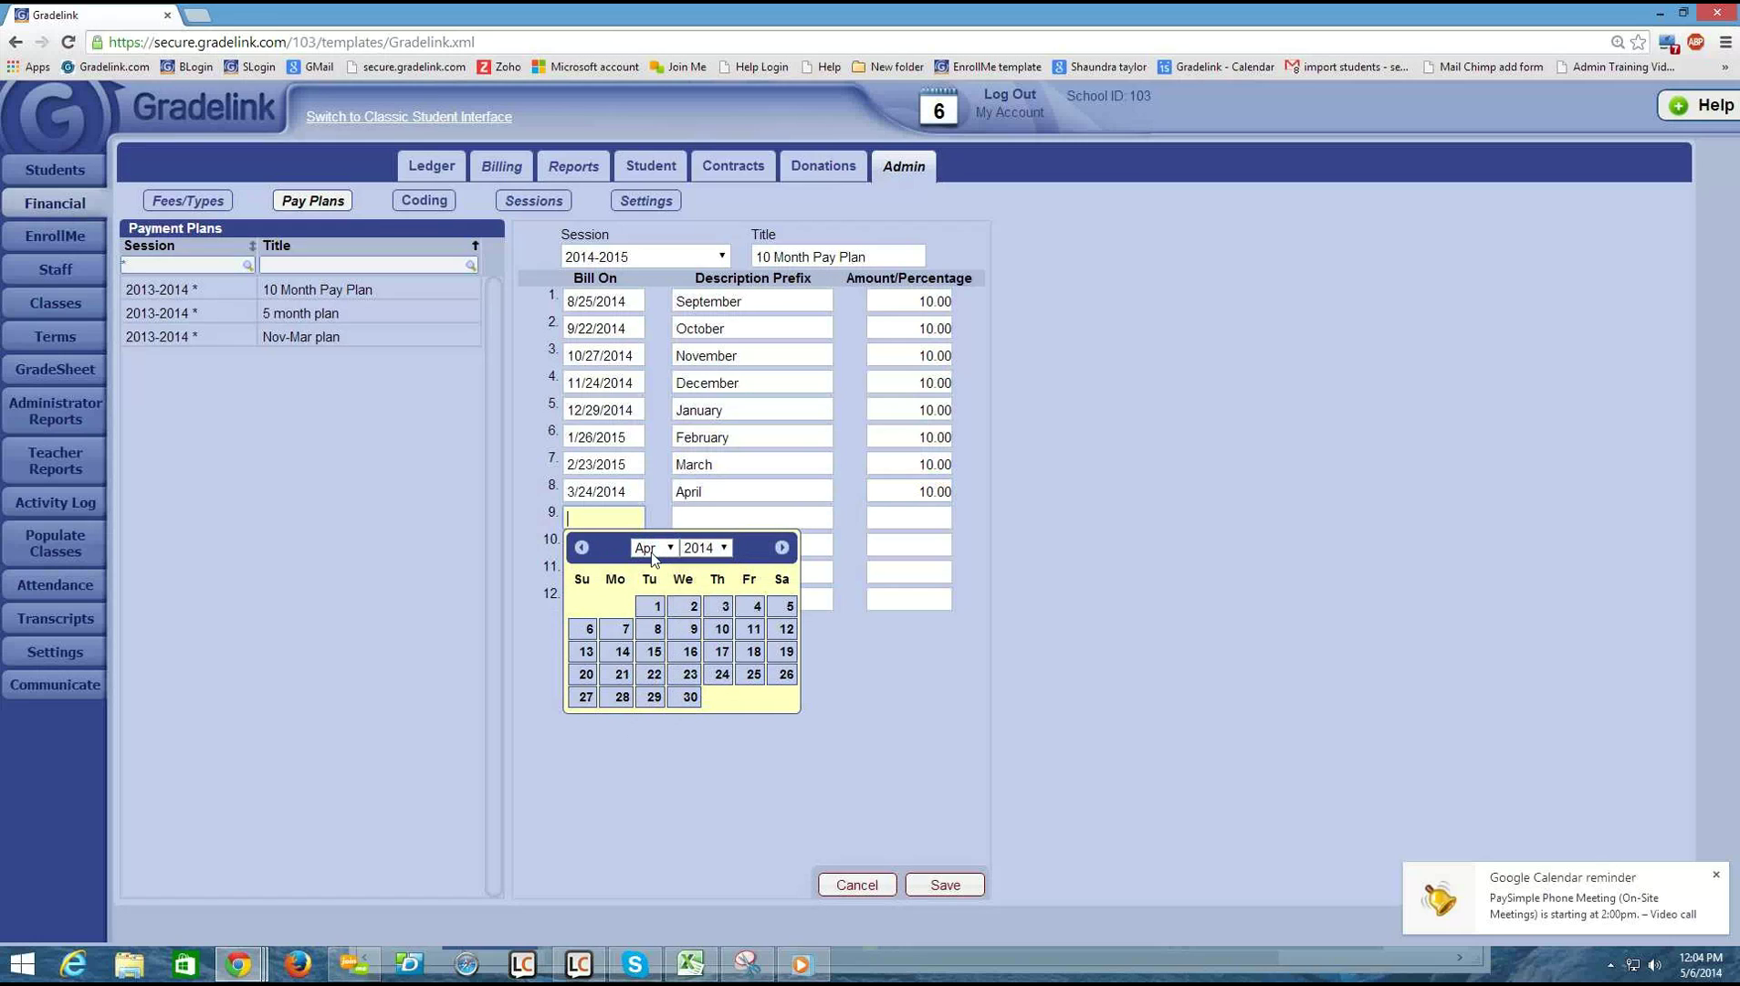
left_click(622, 697)
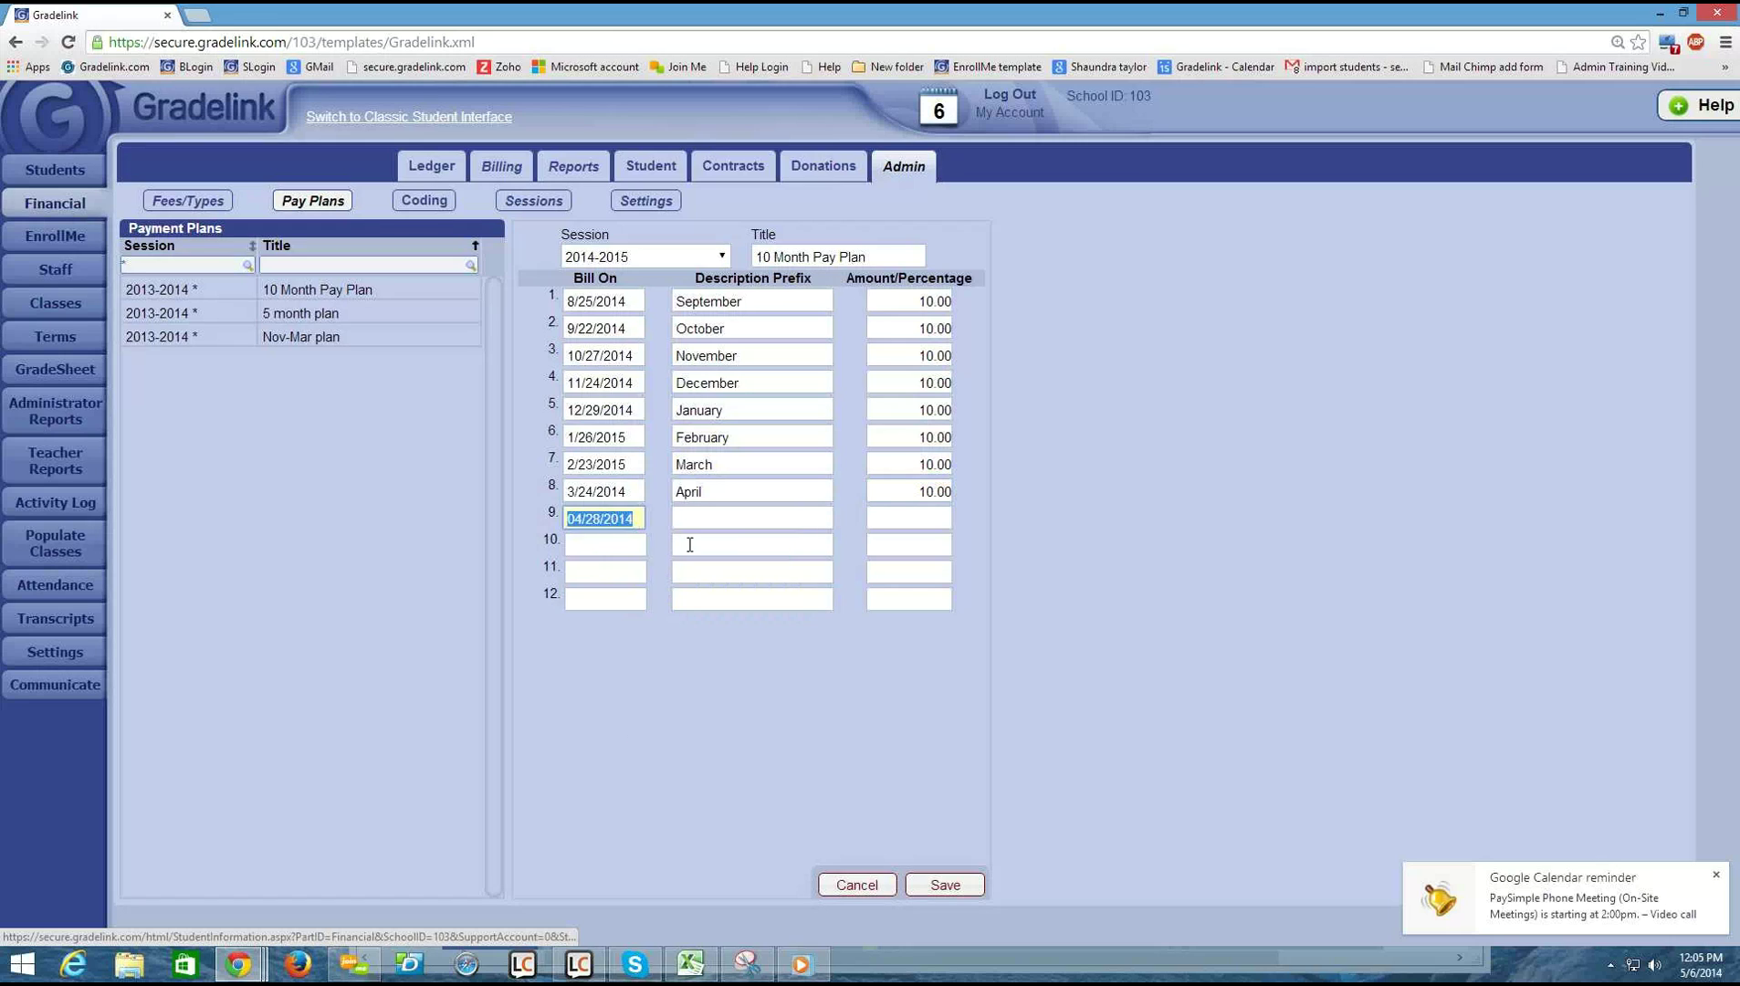
left_click(638, 494)
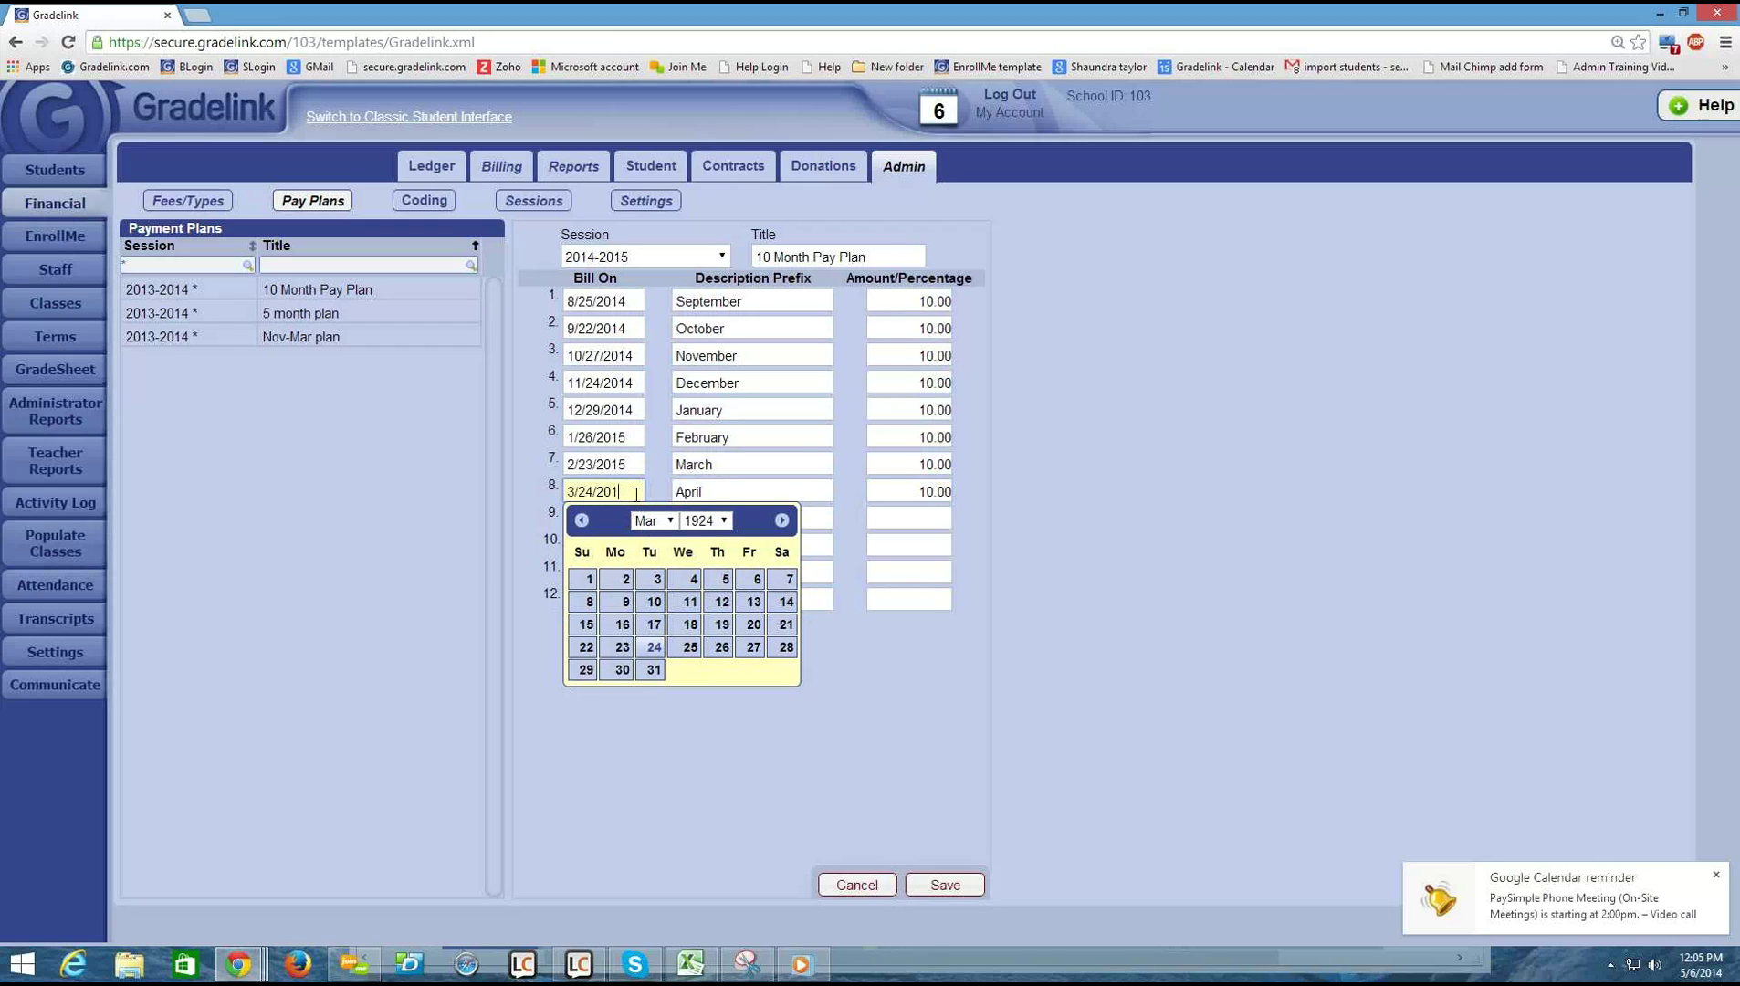
type("5")
left_click(1166, 715)
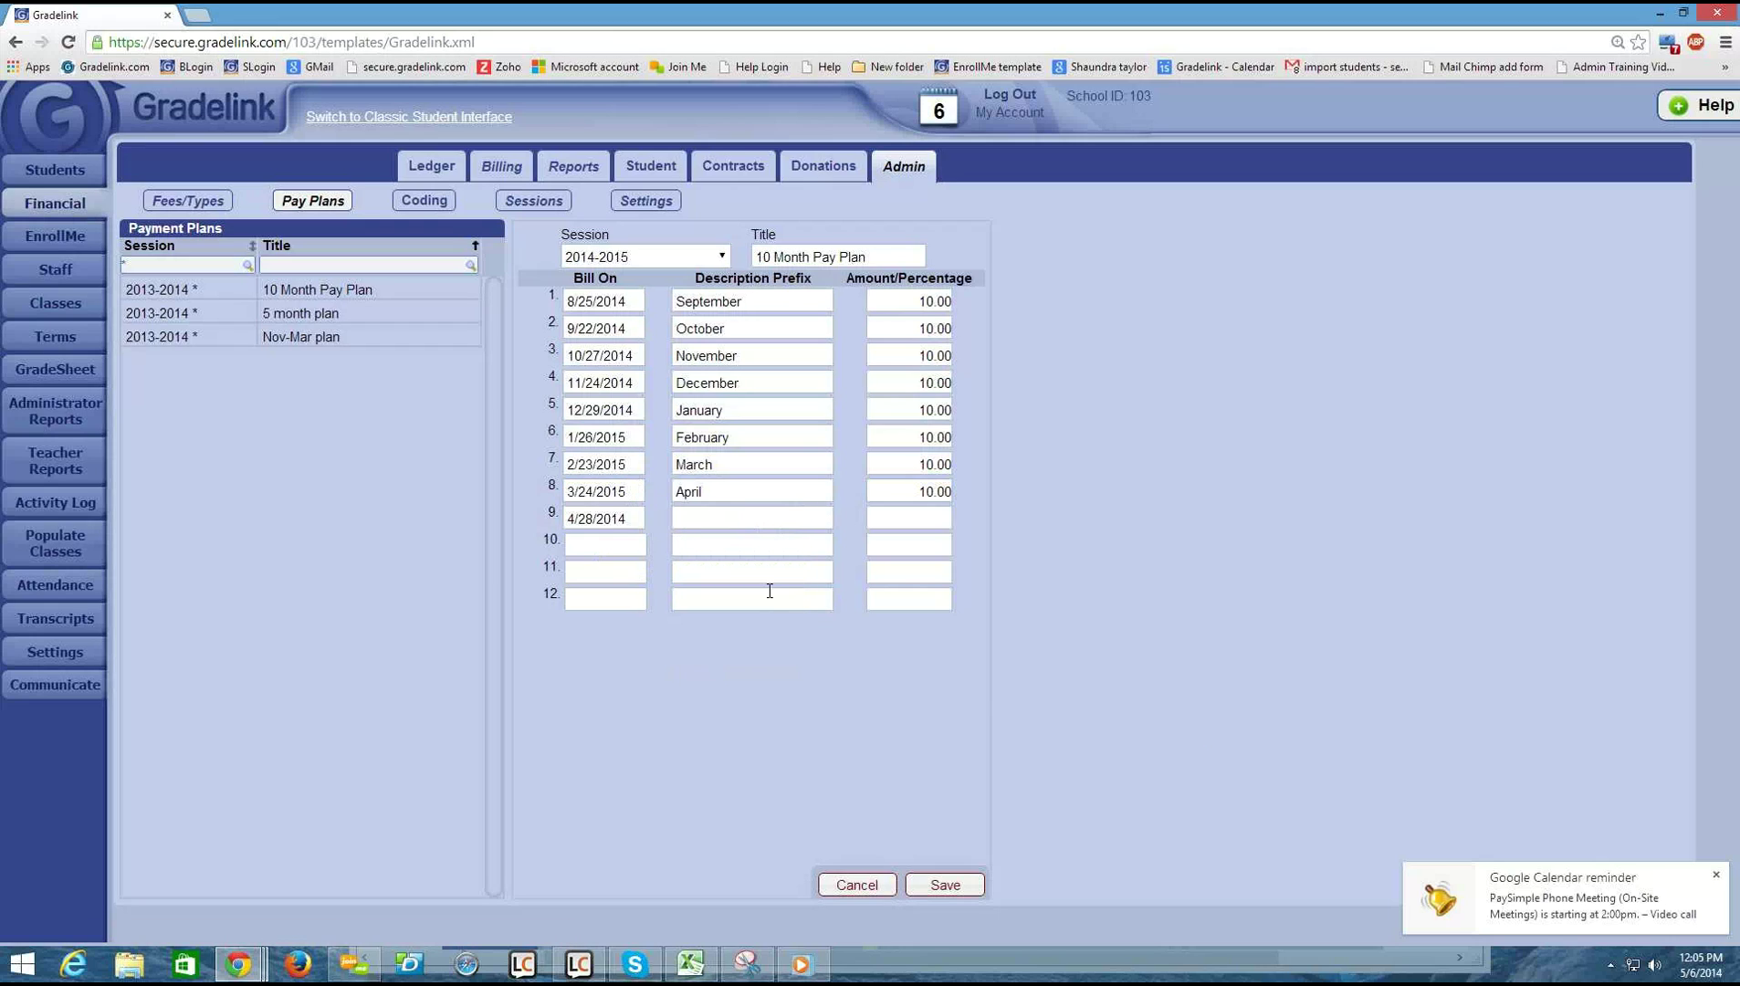
left_click(638, 520)
left_click(639, 518)
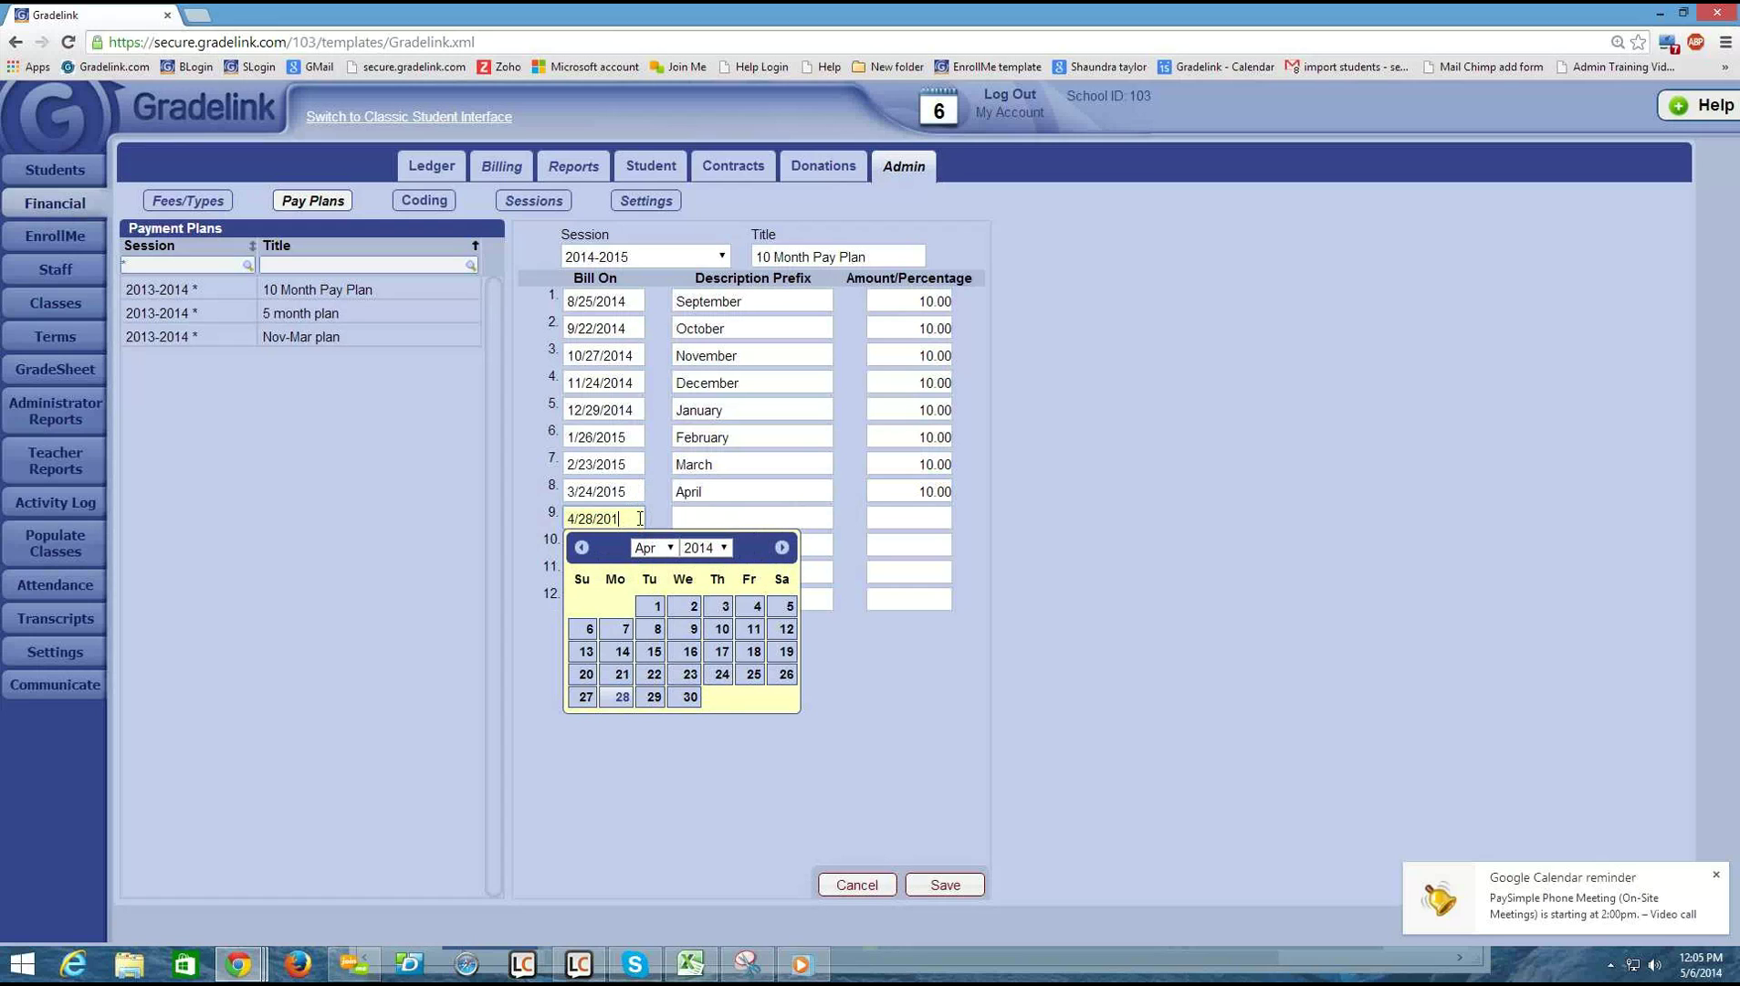
type("5")
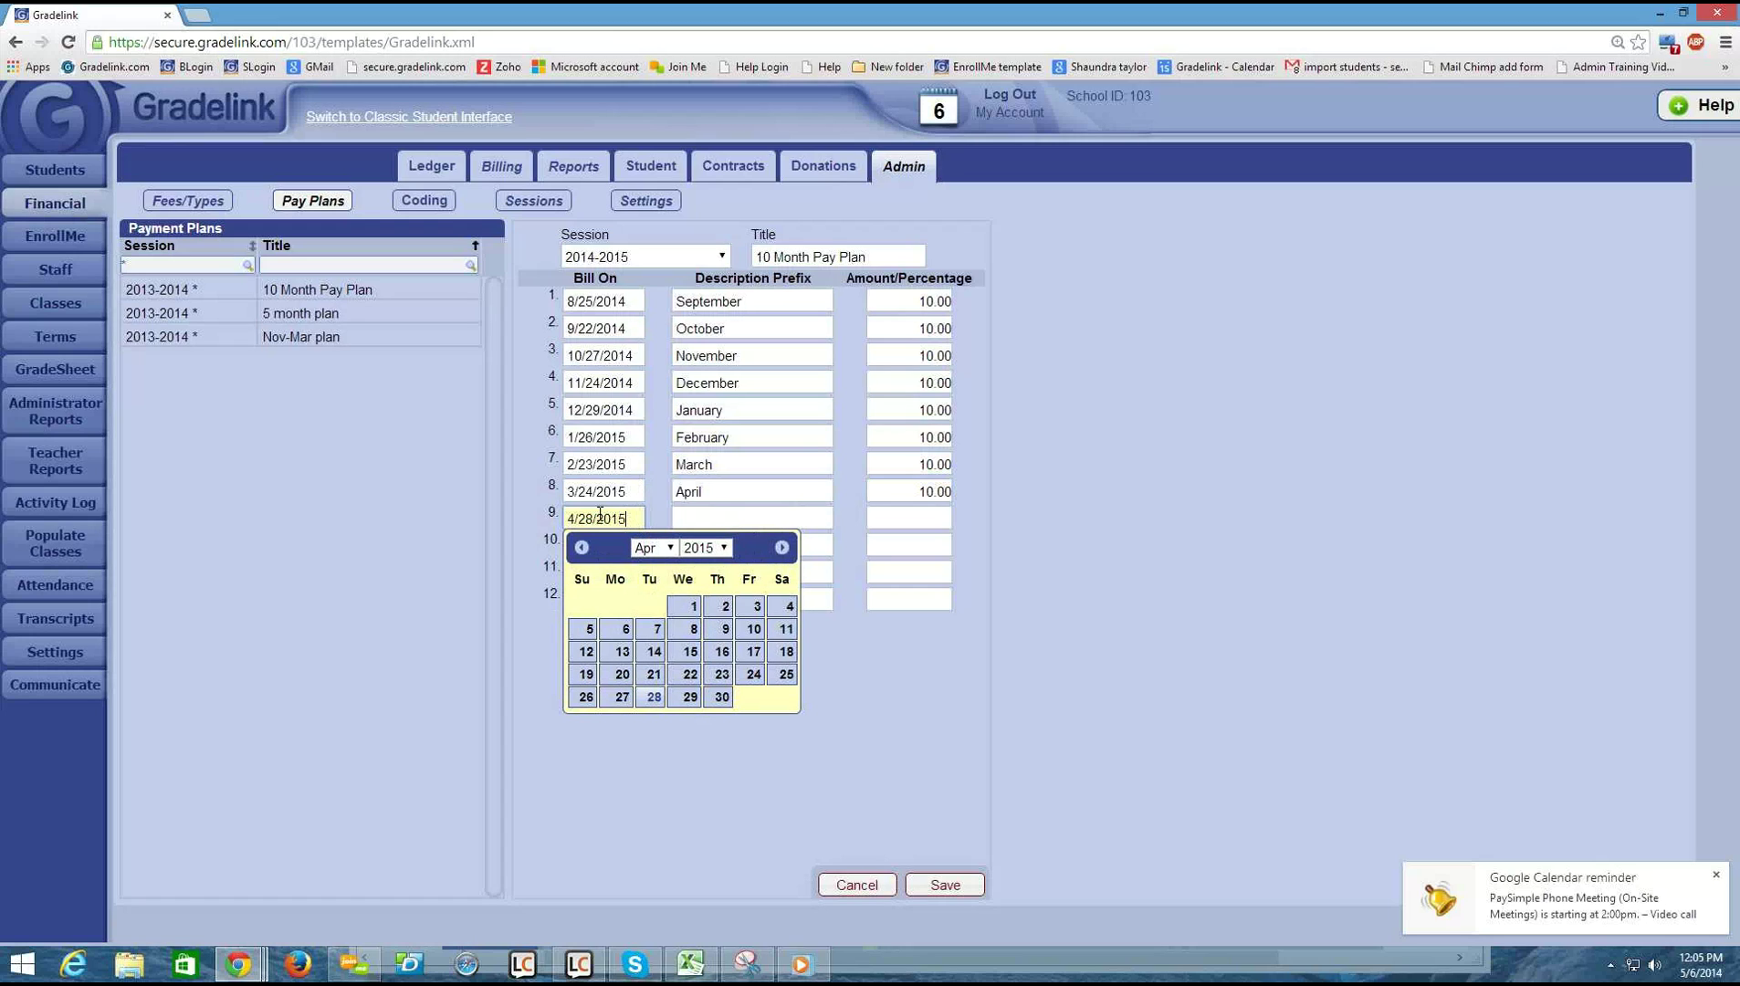
left_click(796, 534)
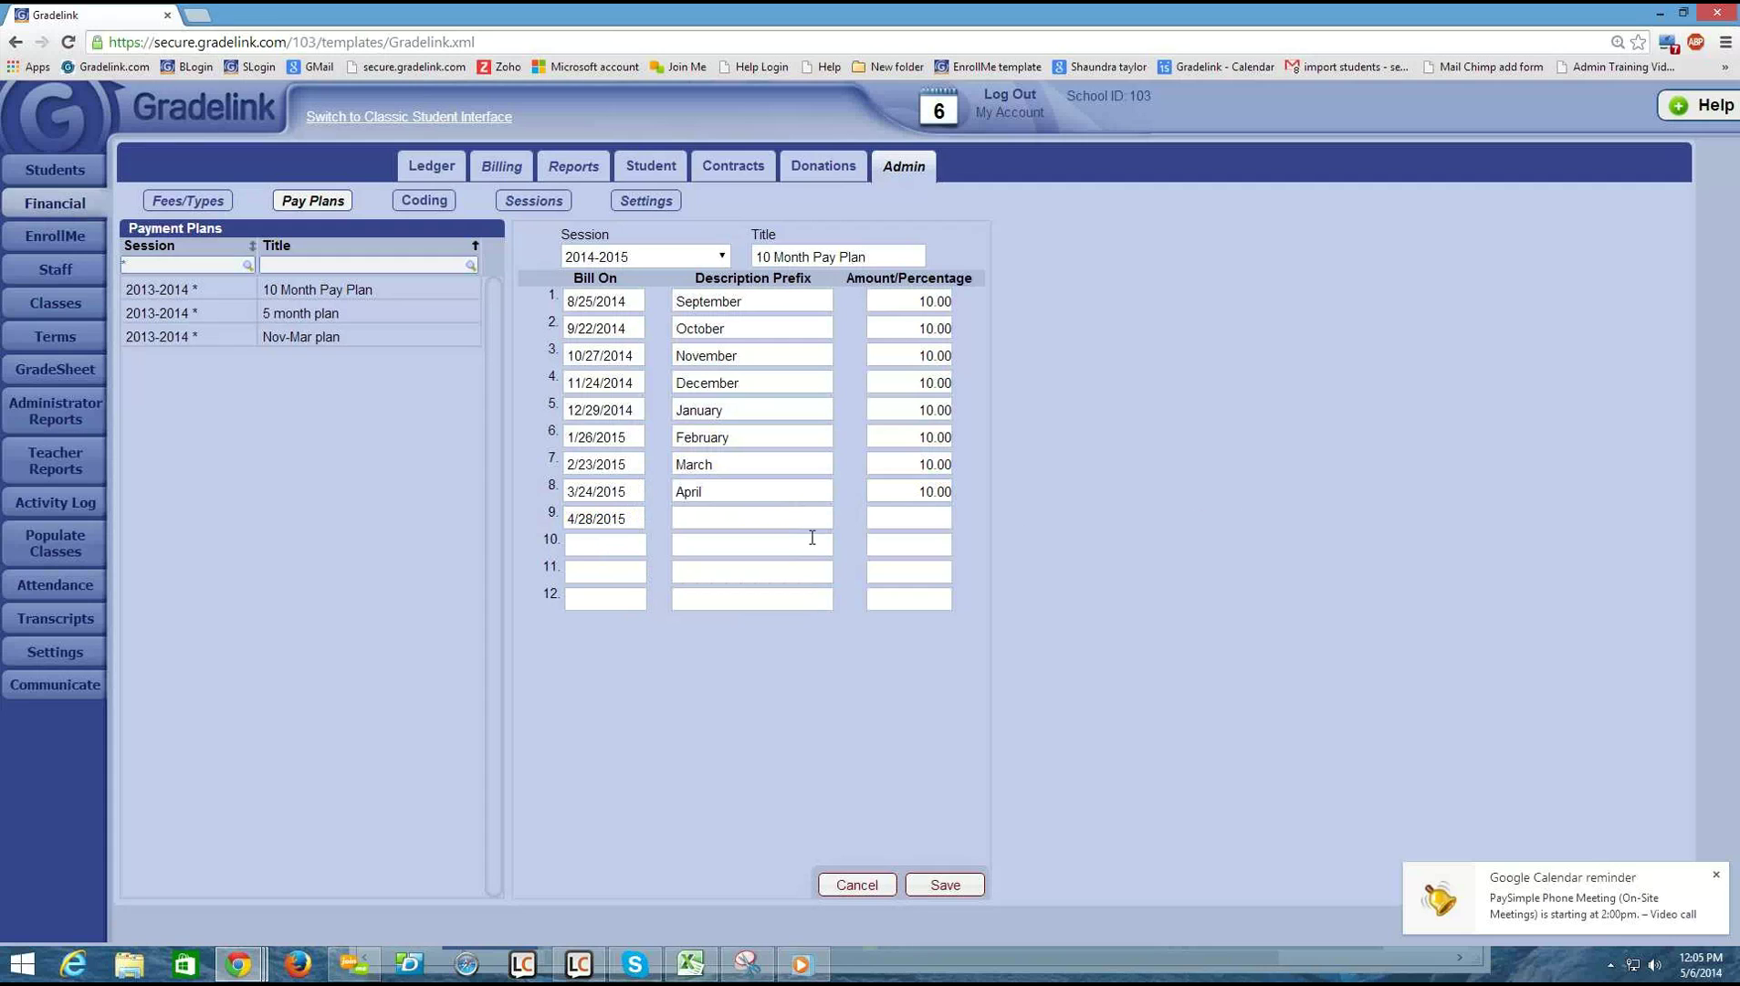
- Give row 9 the prefix 'May' and an amount of 10.00
left_click(794, 511)
type("May")
key("Tab")
type("10.00")
- Fill row 10: bill date 5/25/2015, prefix 'June', amount 10.00
left_click(636, 545)
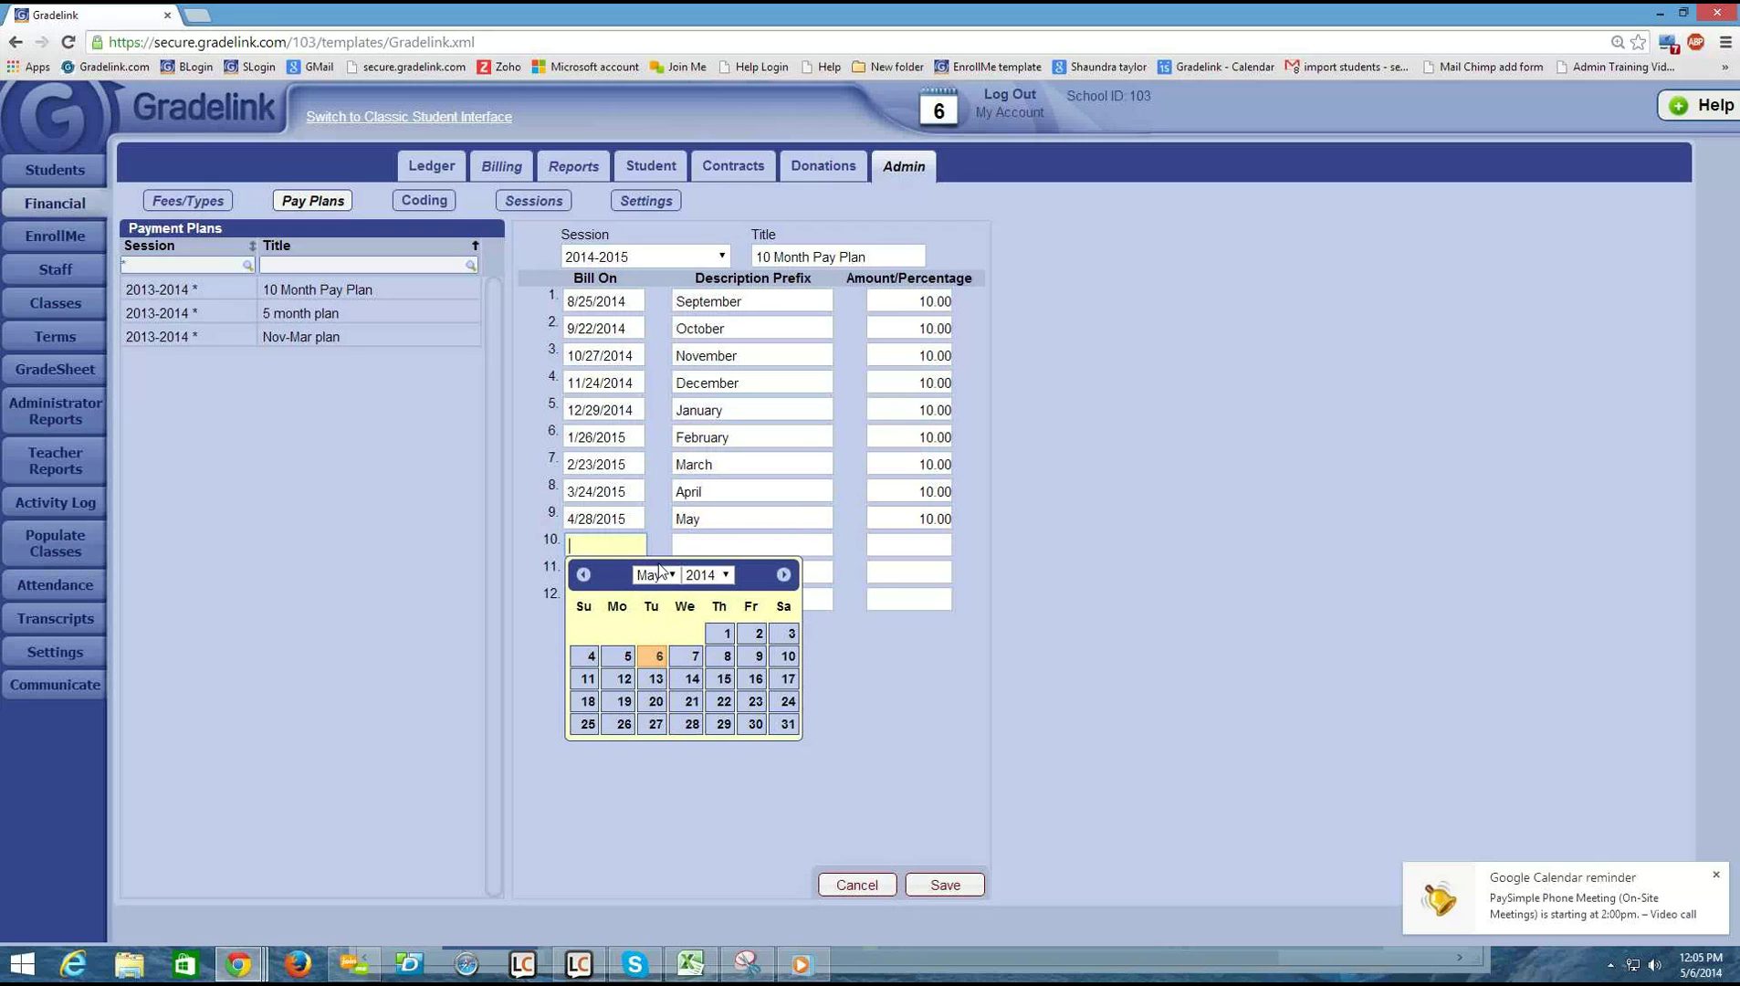
left_click(708, 575)
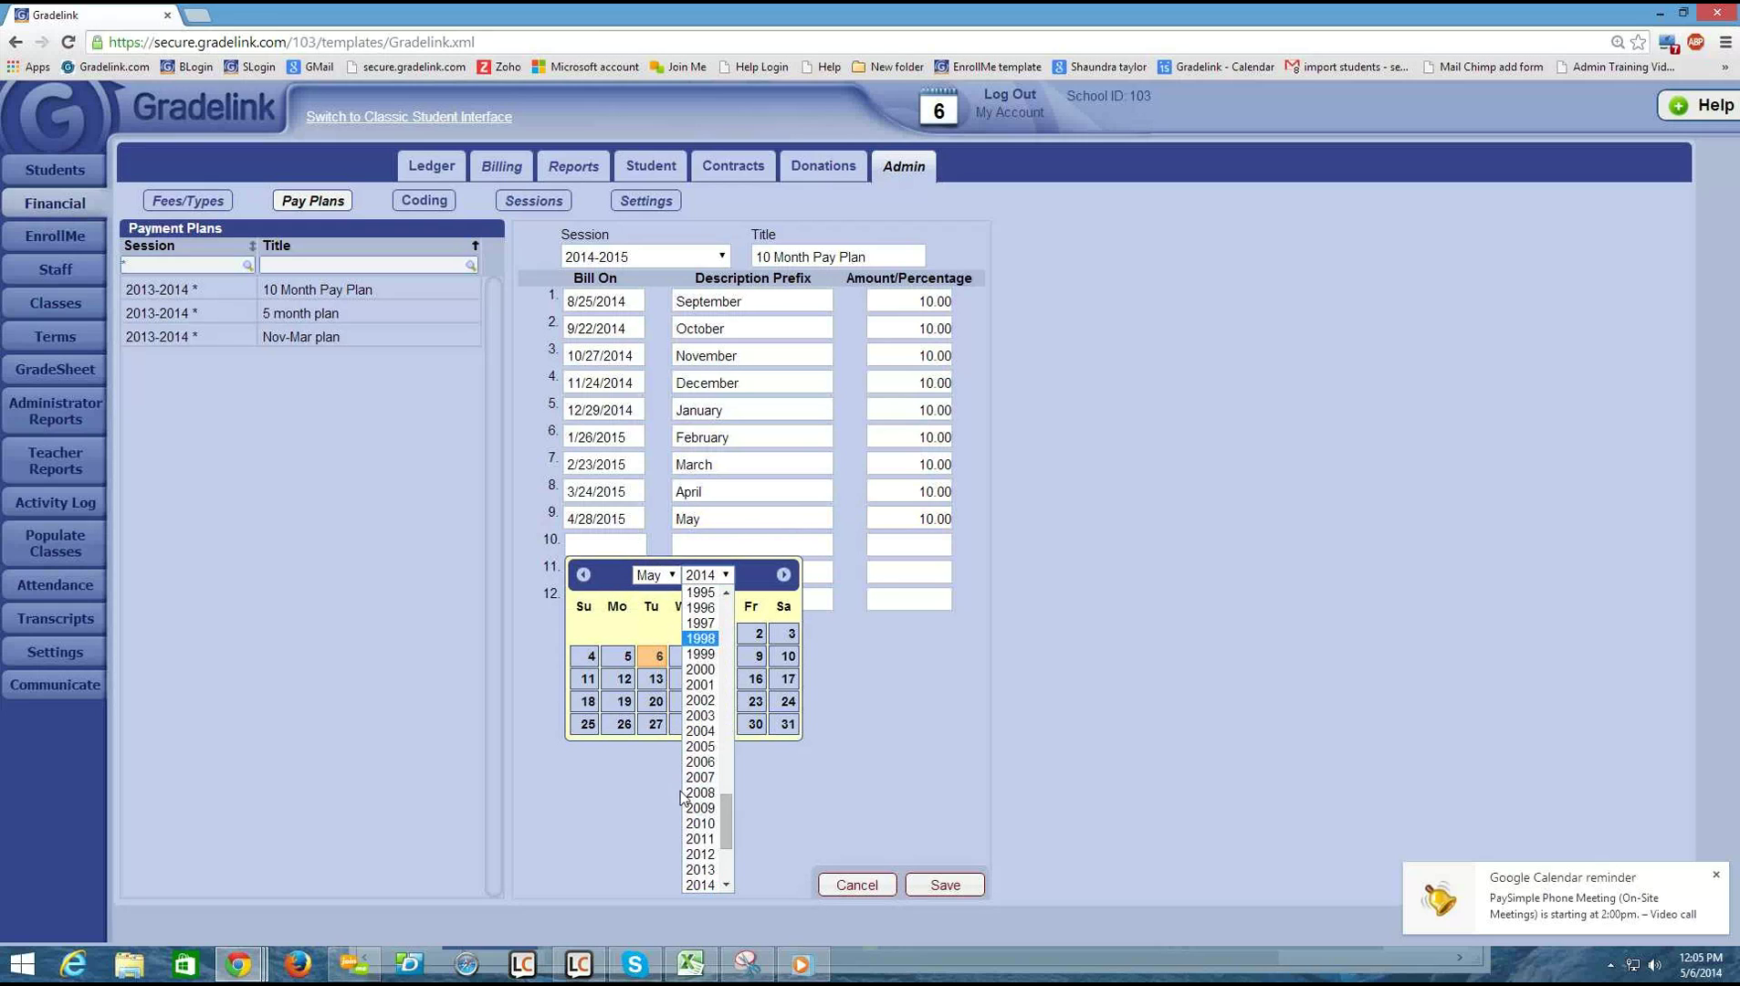
scroll(725, 826, "down", 3)
left_click(708, 831)
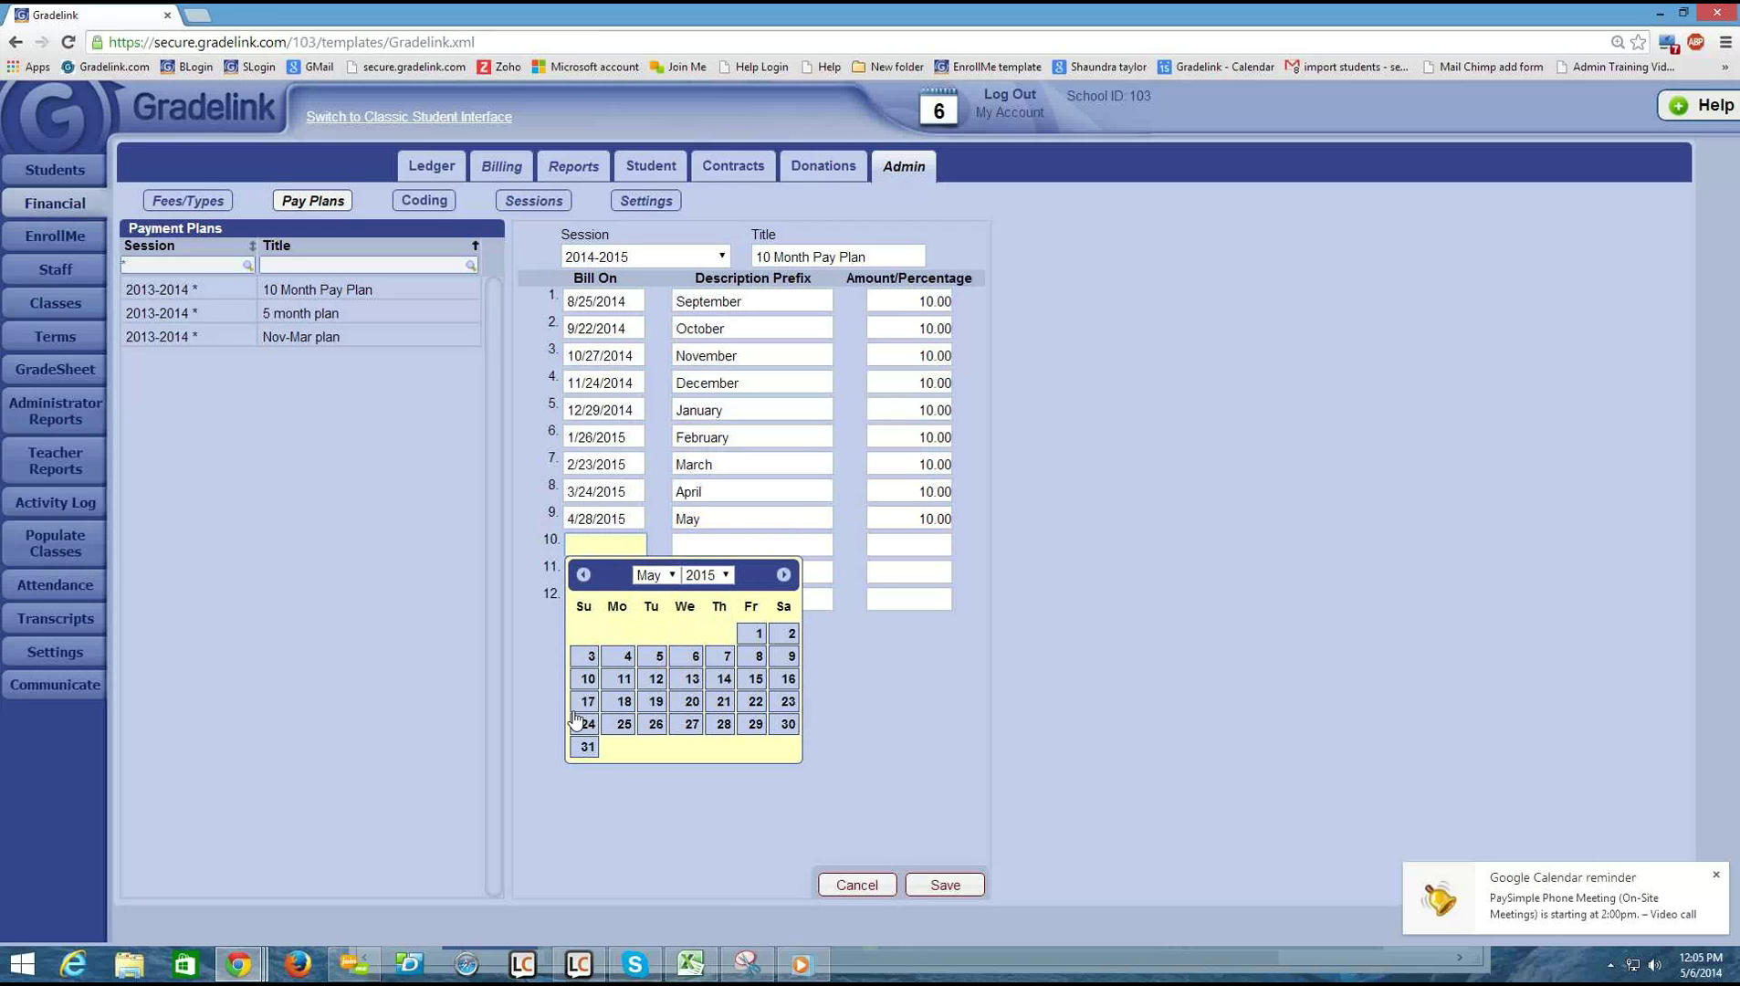
left_click(624, 723)
left_click(704, 545)
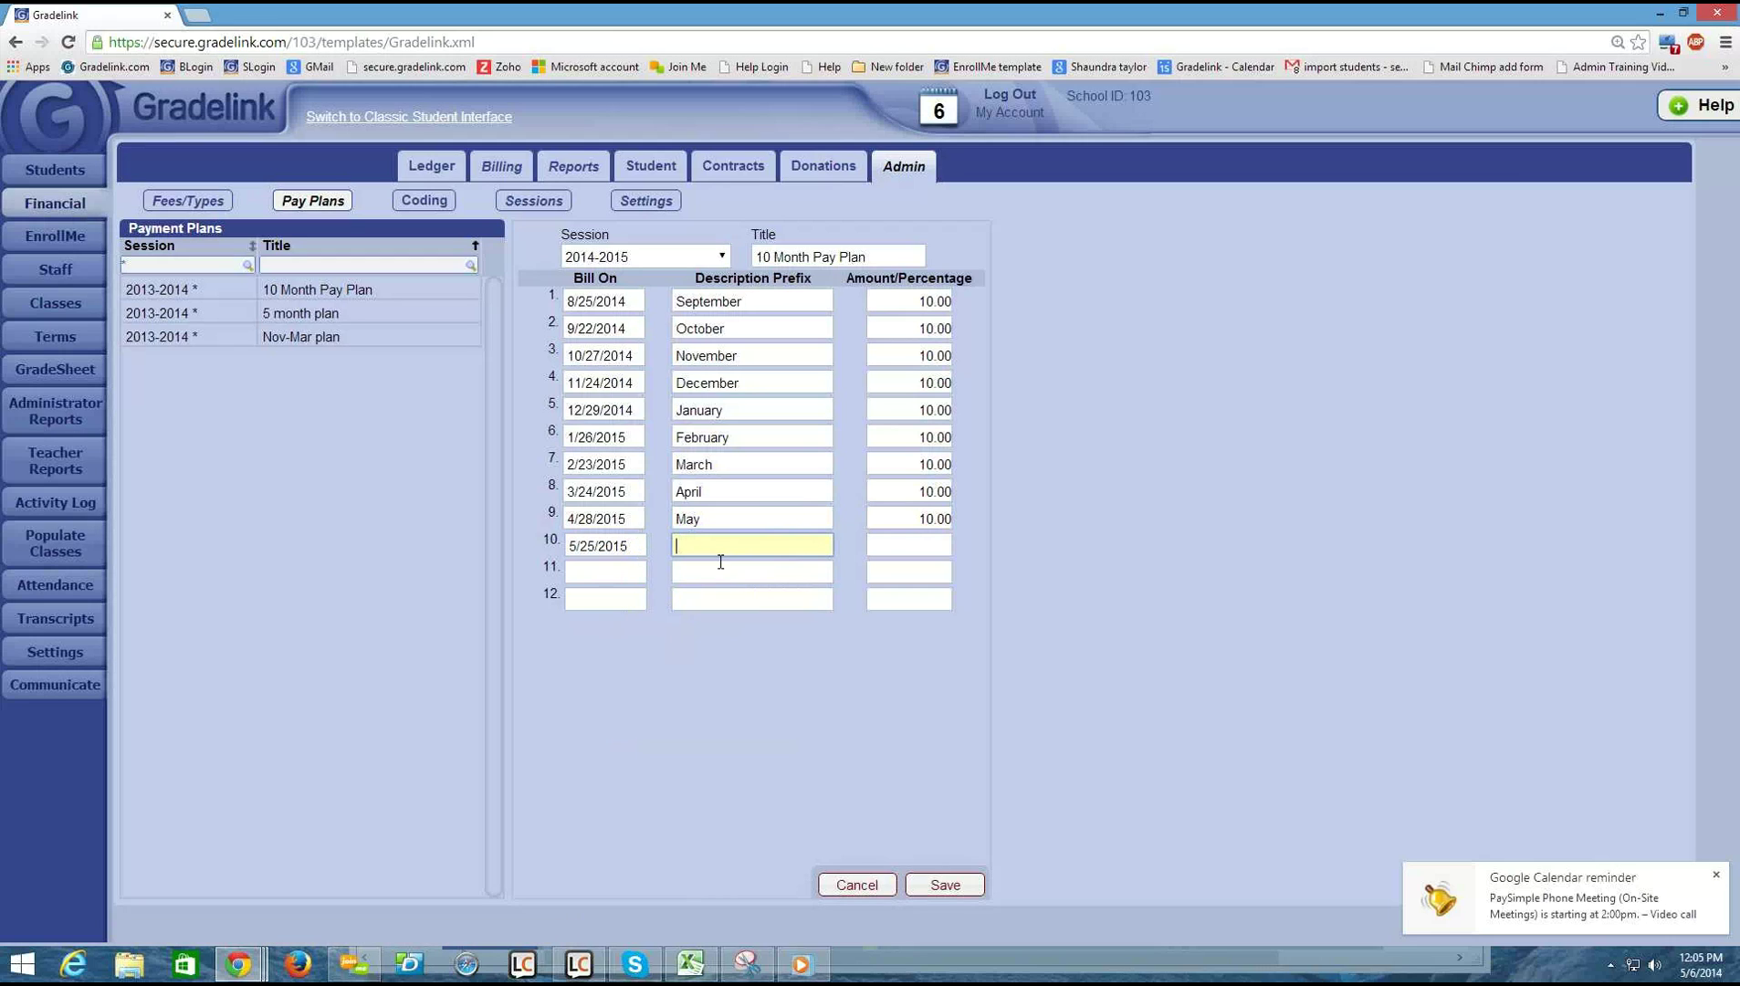
type("June")
left_click(924, 543)
type("10.00")
- Save the 10 Month Pay Plan and start a new blank plan
left_click(1116, 555)
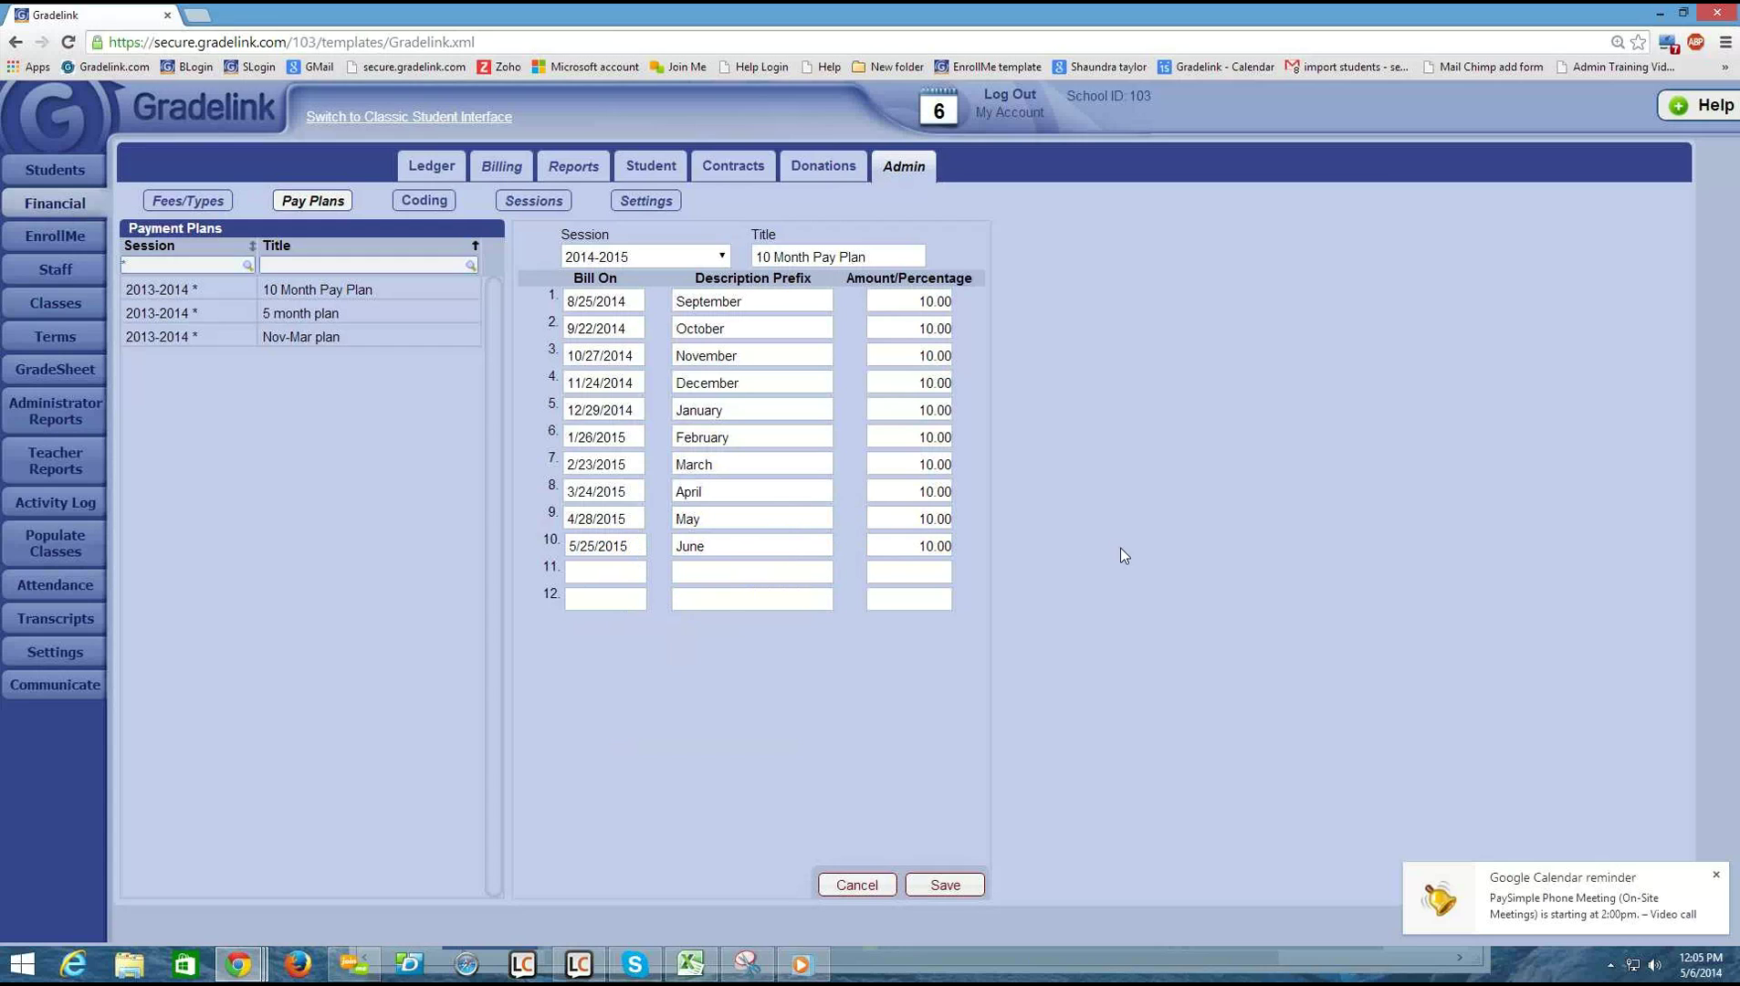
left_click(946, 885)
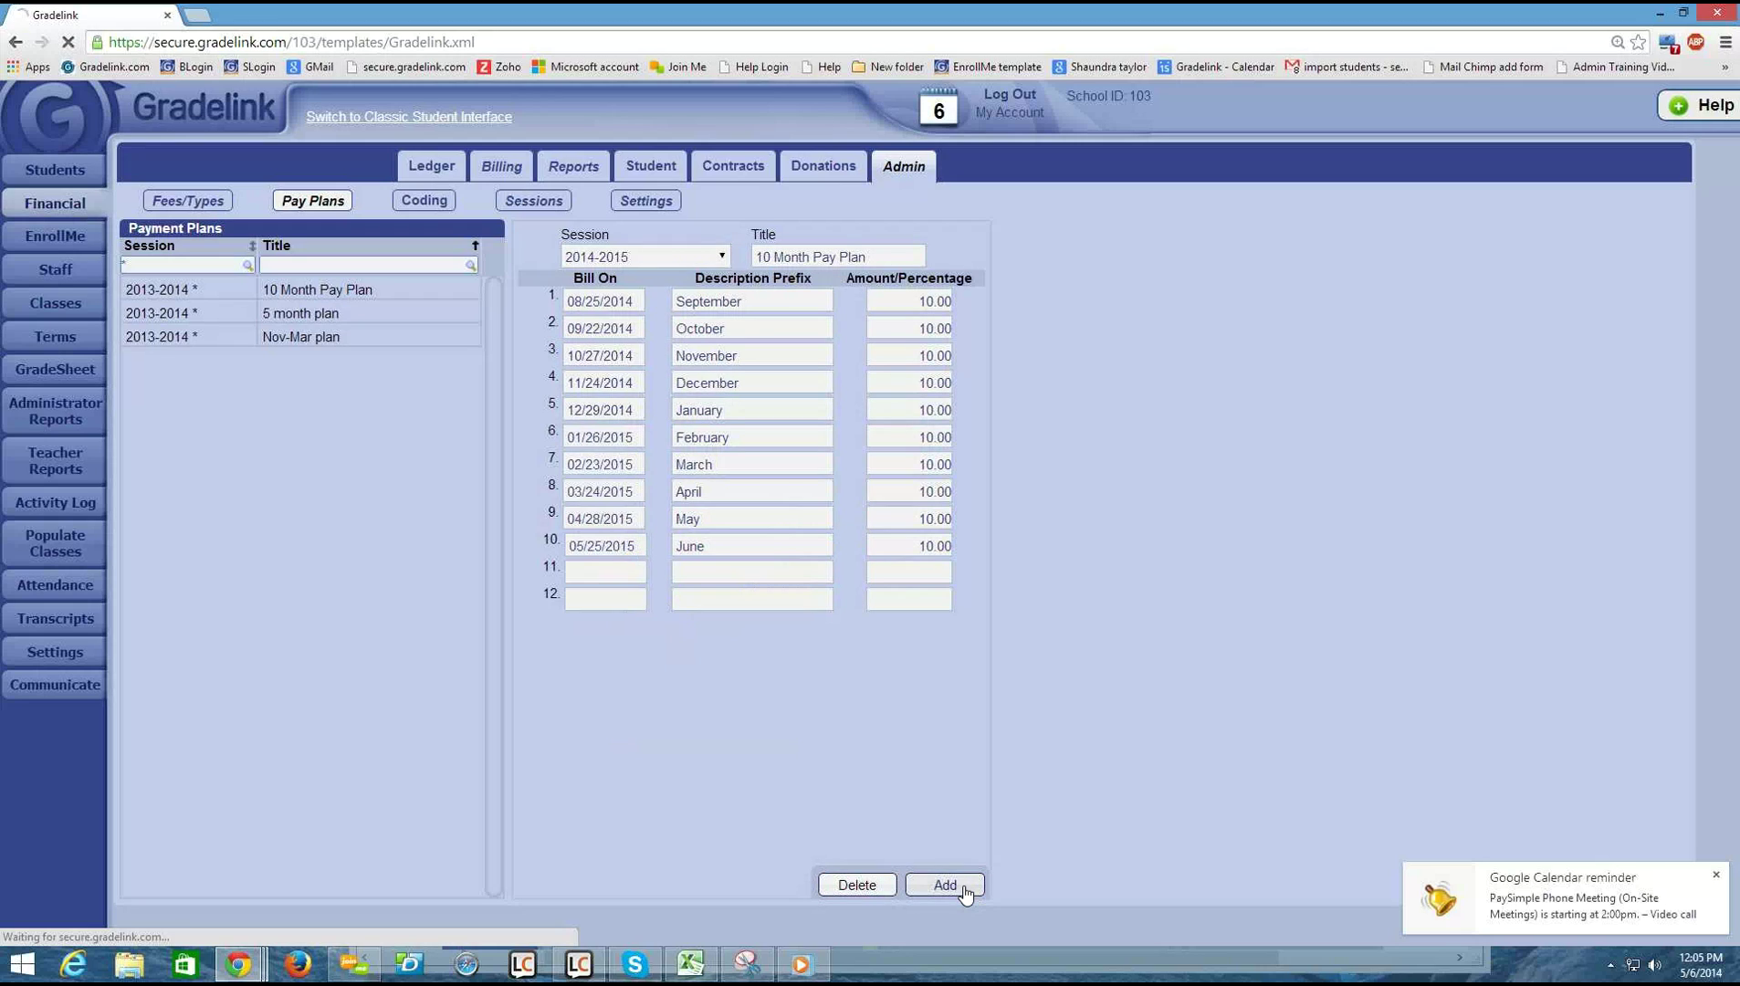
left_click(965, 893)
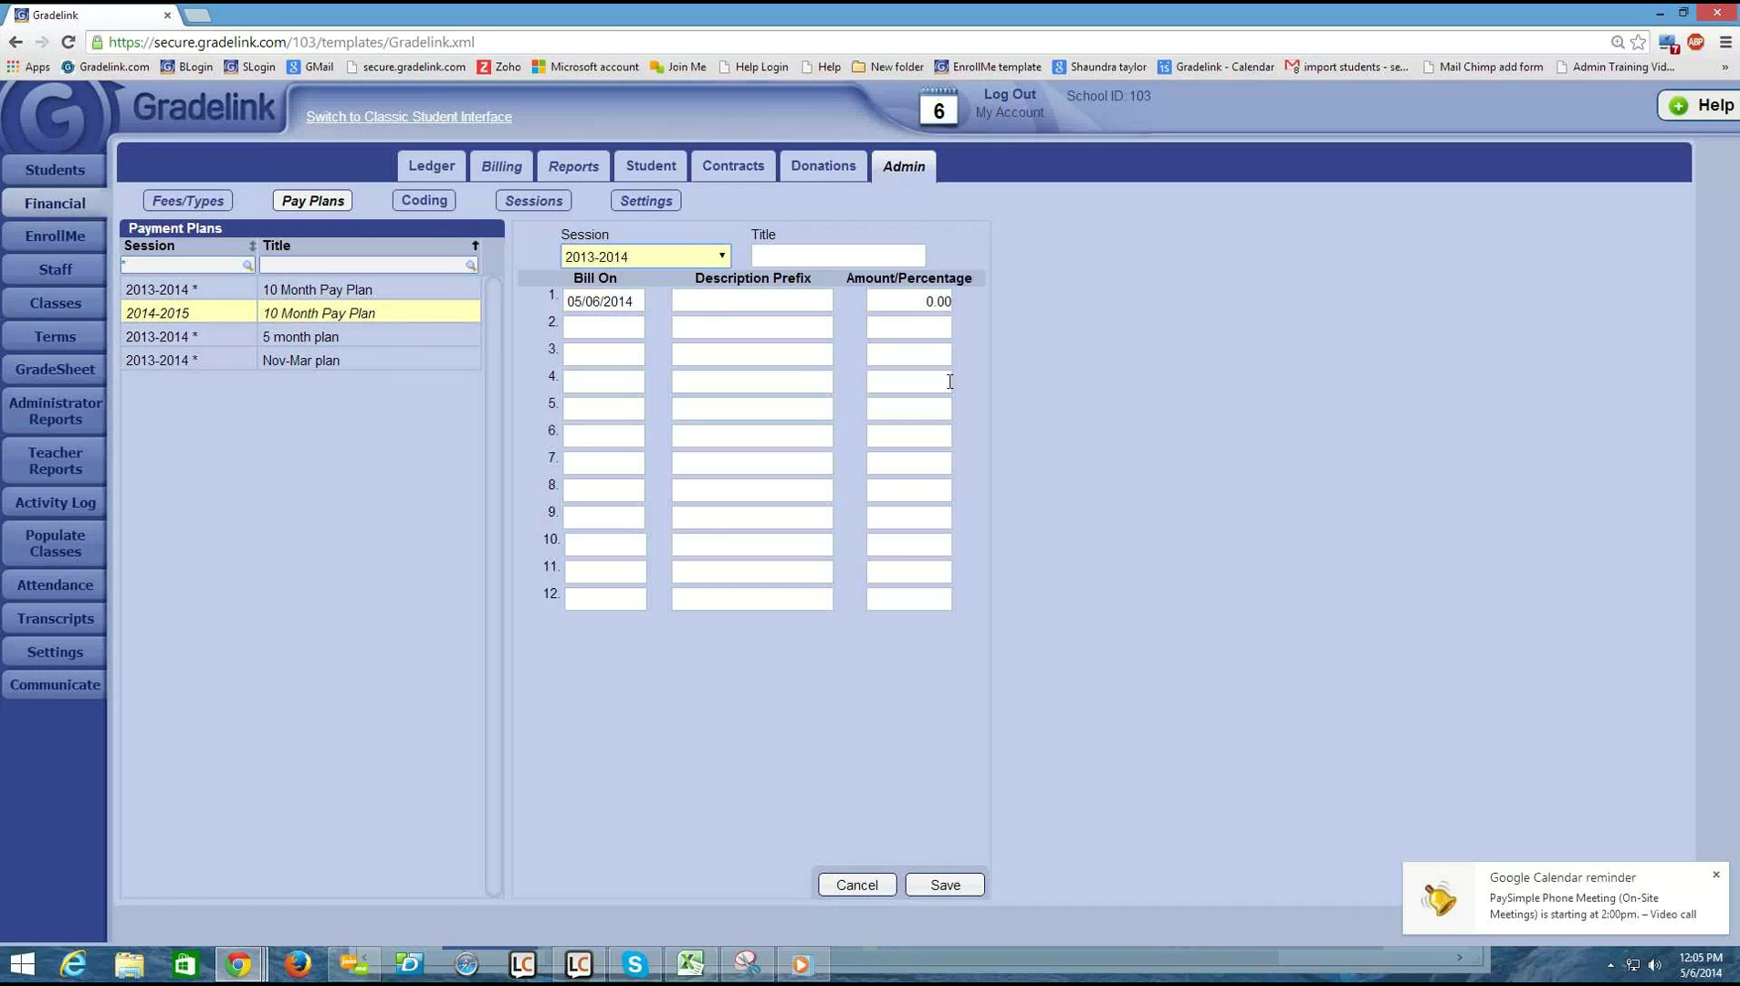
- Set the new plan's session to 2014-2015 and title it 'Quarterly Pay Plan'
left_click(678, 258)
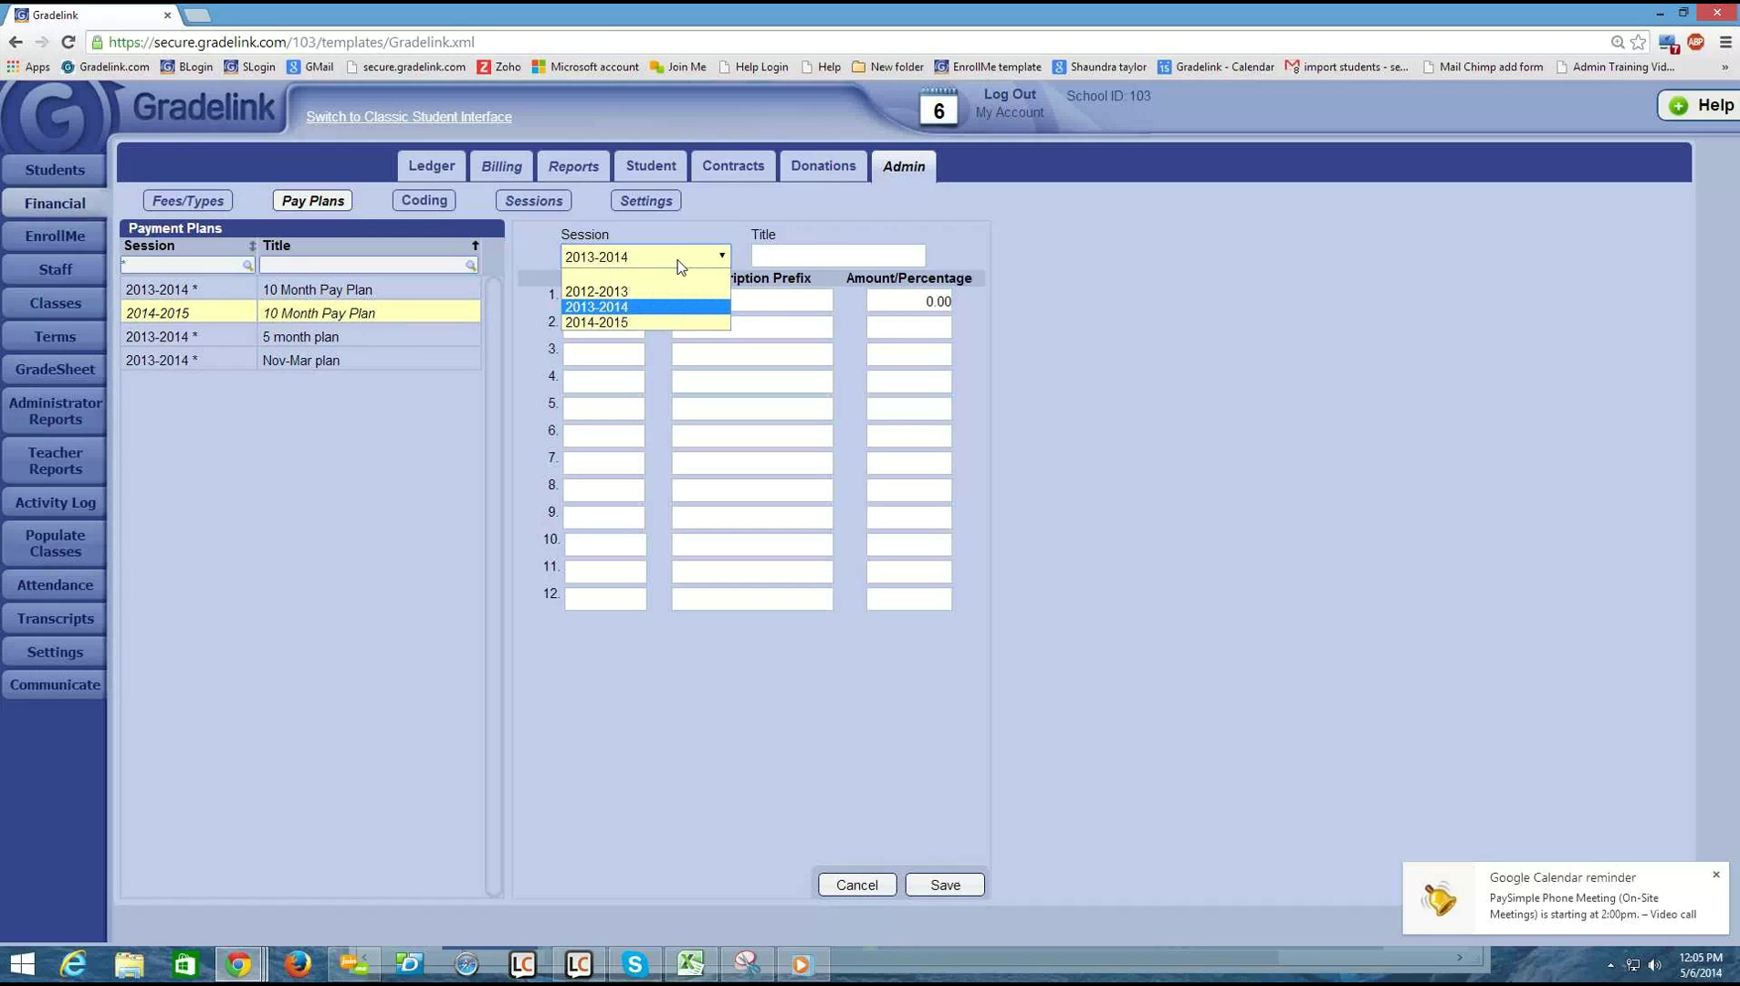
left_click(658, 317)
left_click(782, 259)
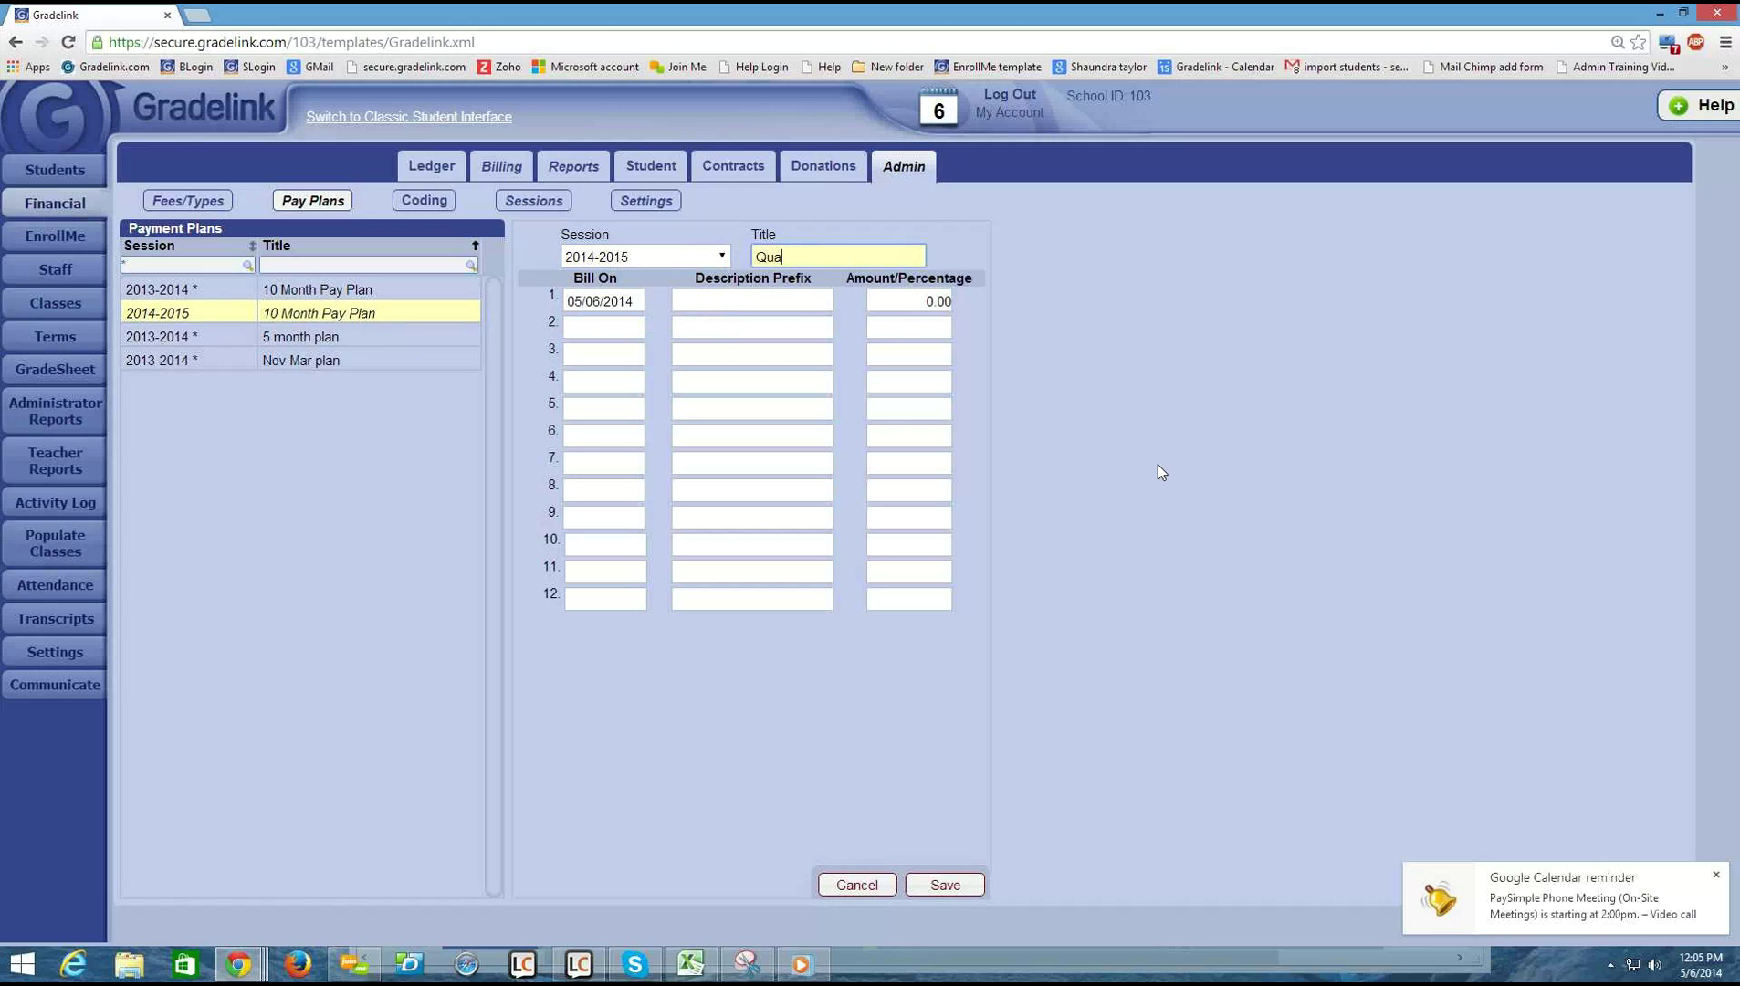
type("rterly Pay Plan")
- Fill row 1: bill date 8/25/2014, prefix 'Quarter 1', amount 25.00
left_click(629, 300)
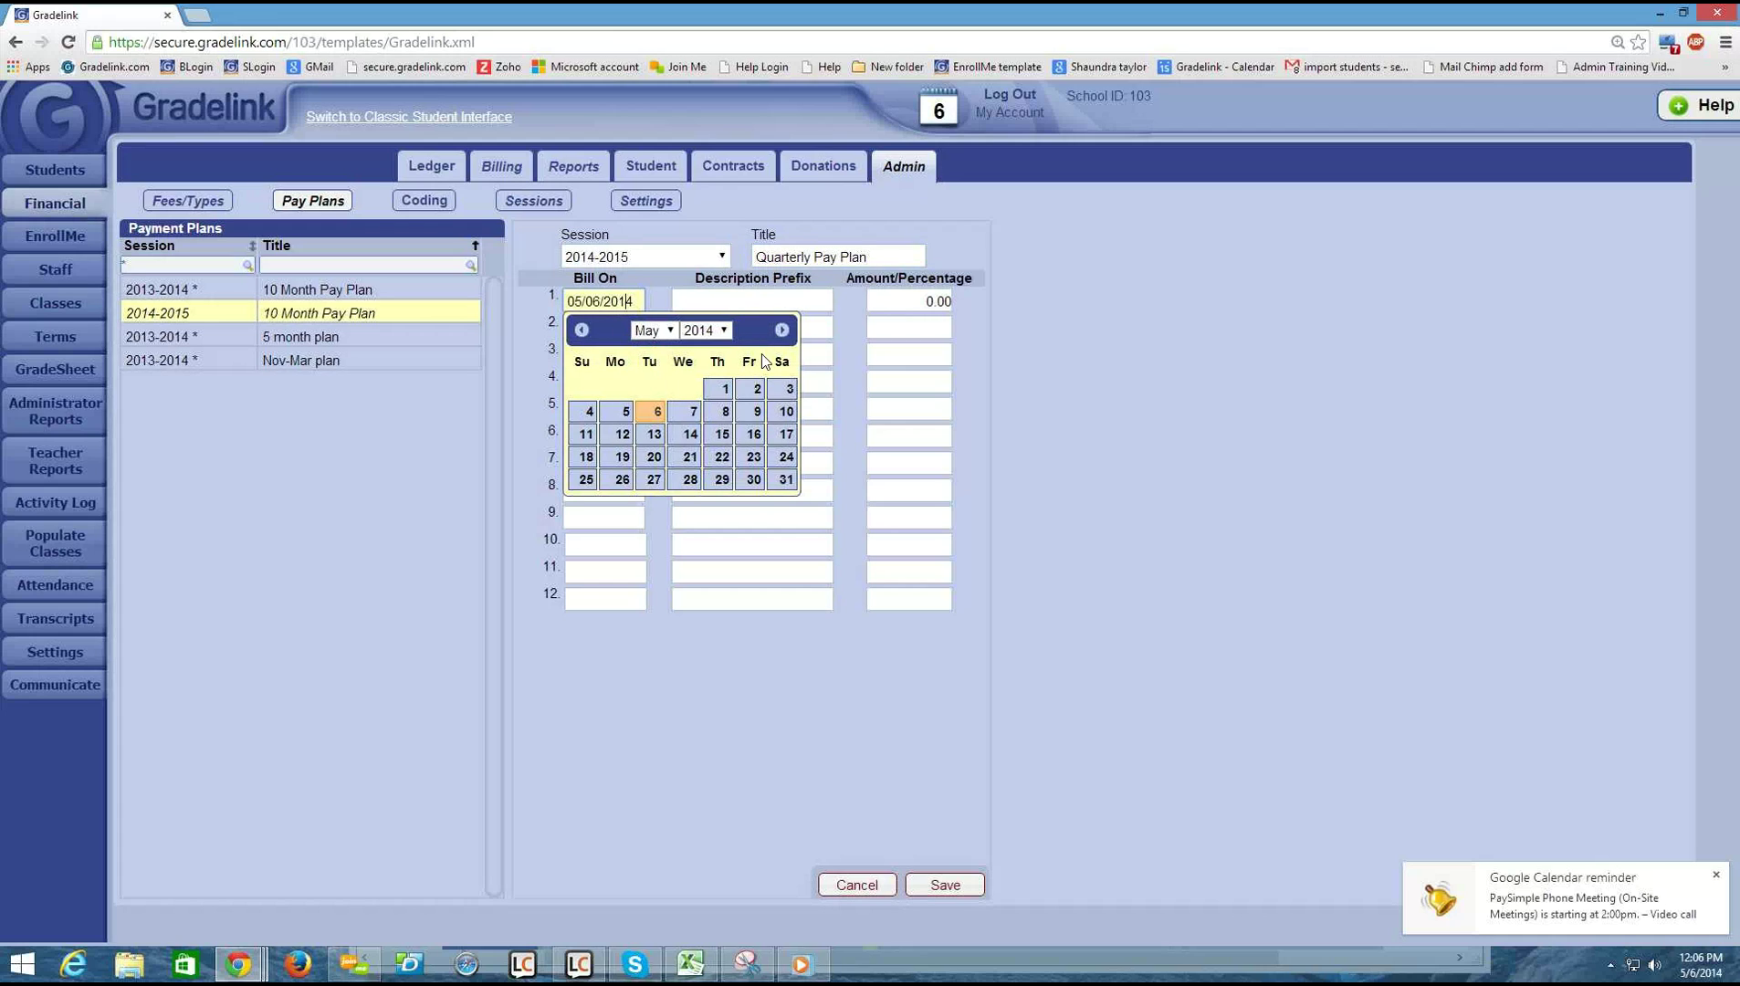
left_click(781, 330)
left_click(782, 329)
left_click(781, 329)
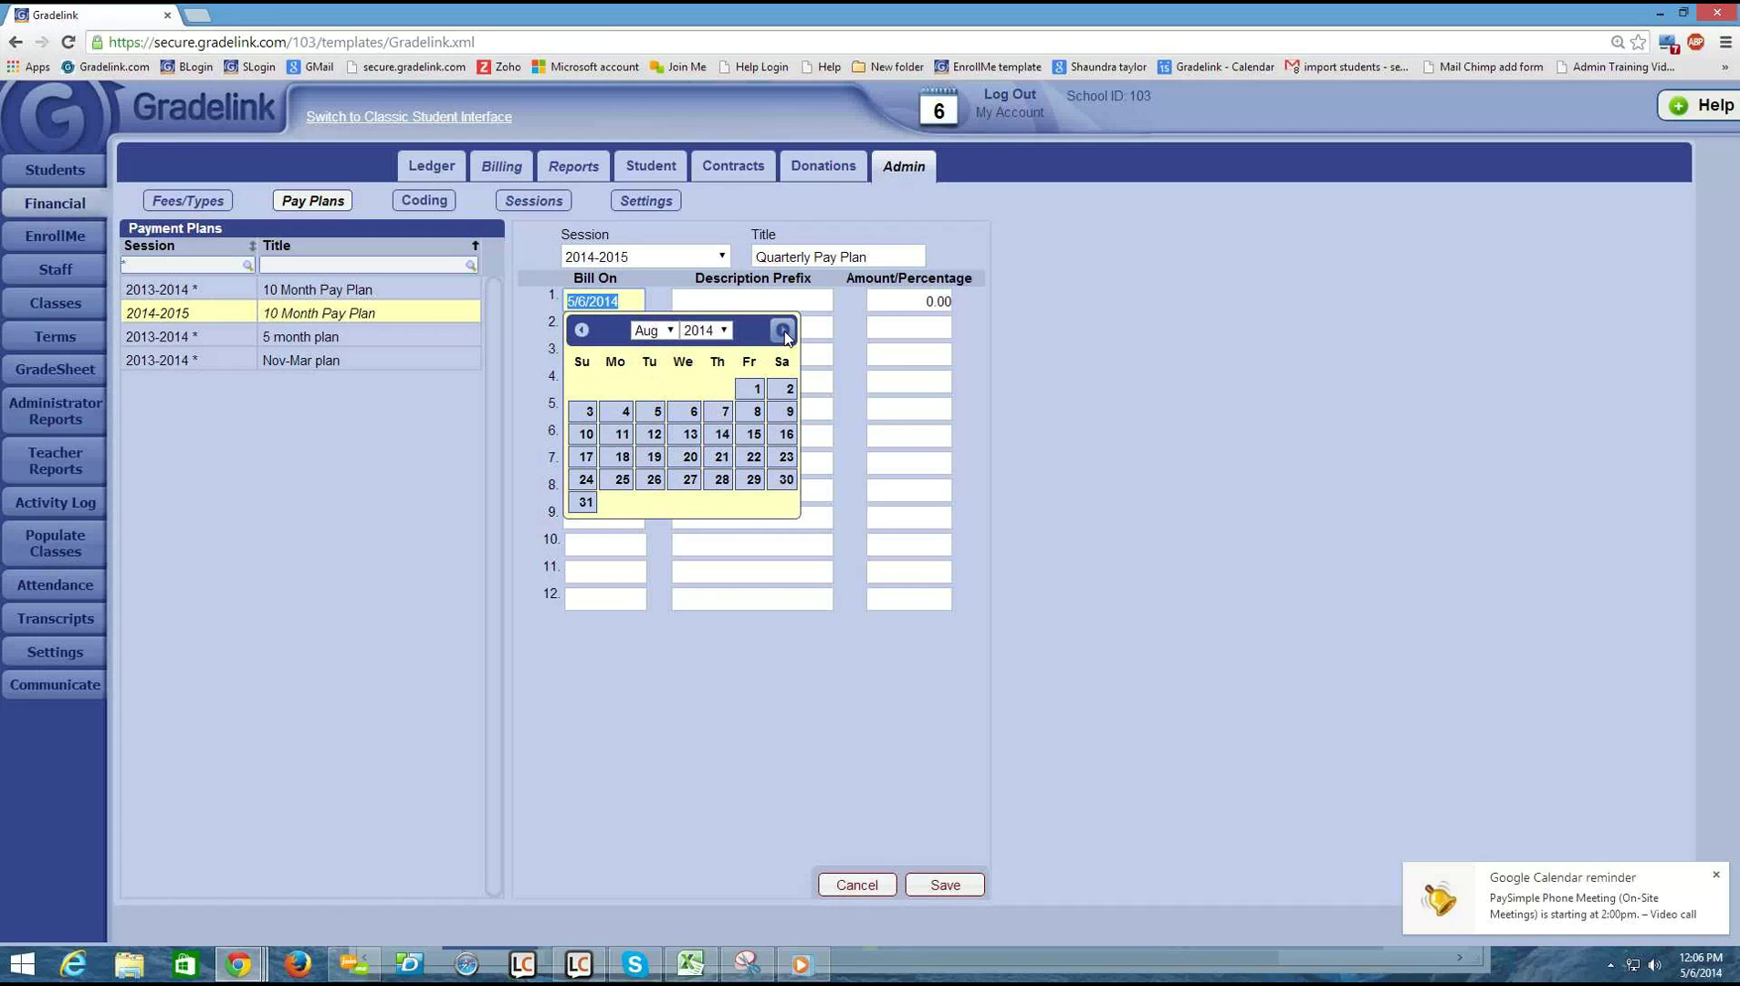
left_click(621, 480)
left_click(703, 301)
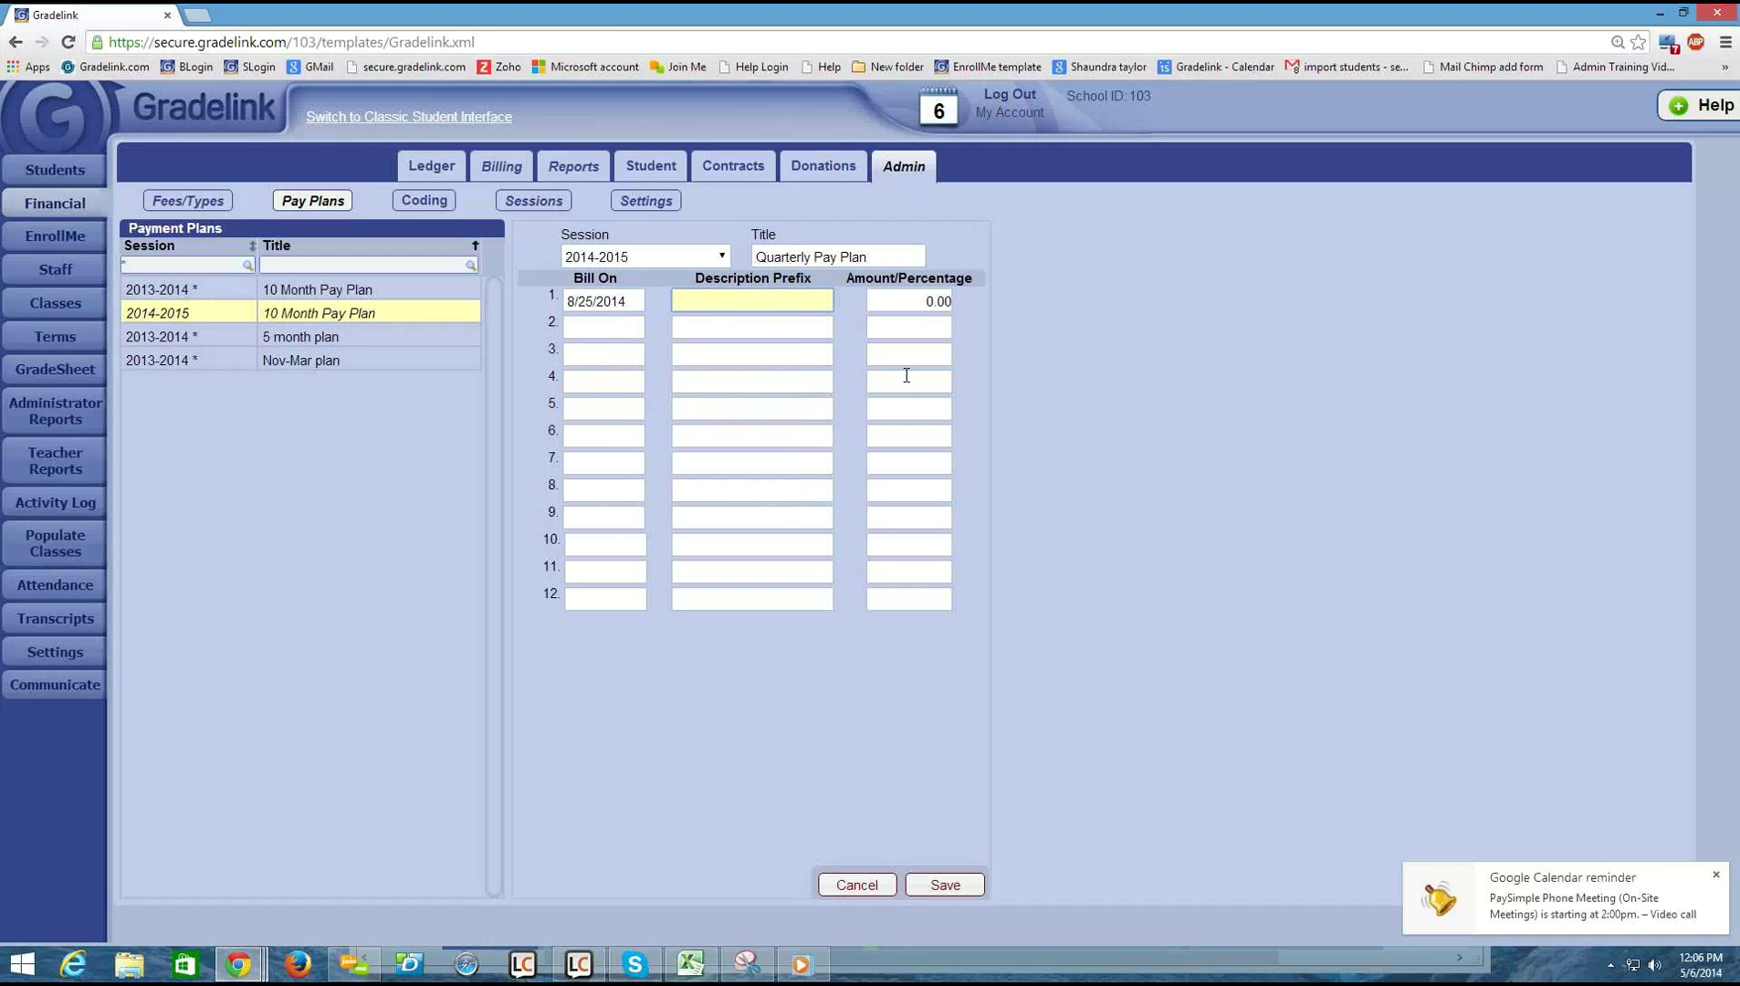
type("Quarter 21")
key("BackSpace")
key("BackSpace")
type("1")
left_click(925, 301)
key("Delete")
key("Delete")
type("25")
left_click(1127, 345)
- Fill row 2 with billing date 10/27/2014, prefix 'Quarter 2' and amount 25.00
left_click(630, 327)
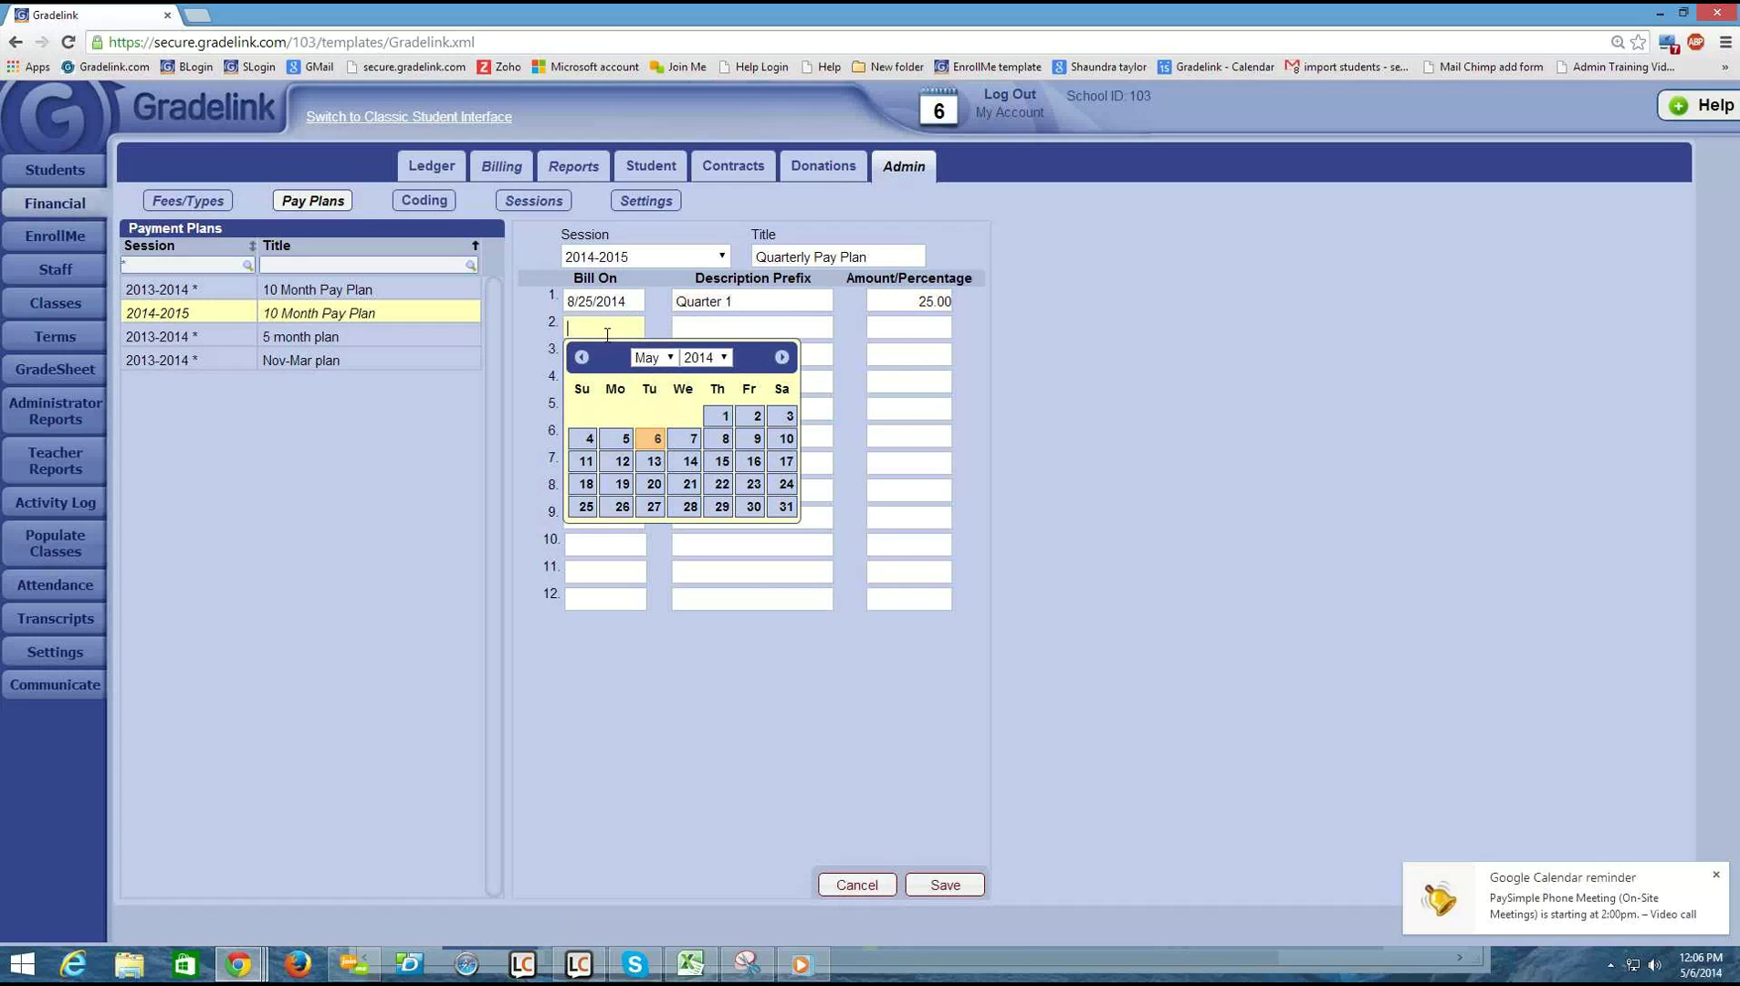
left_click(677, 361)
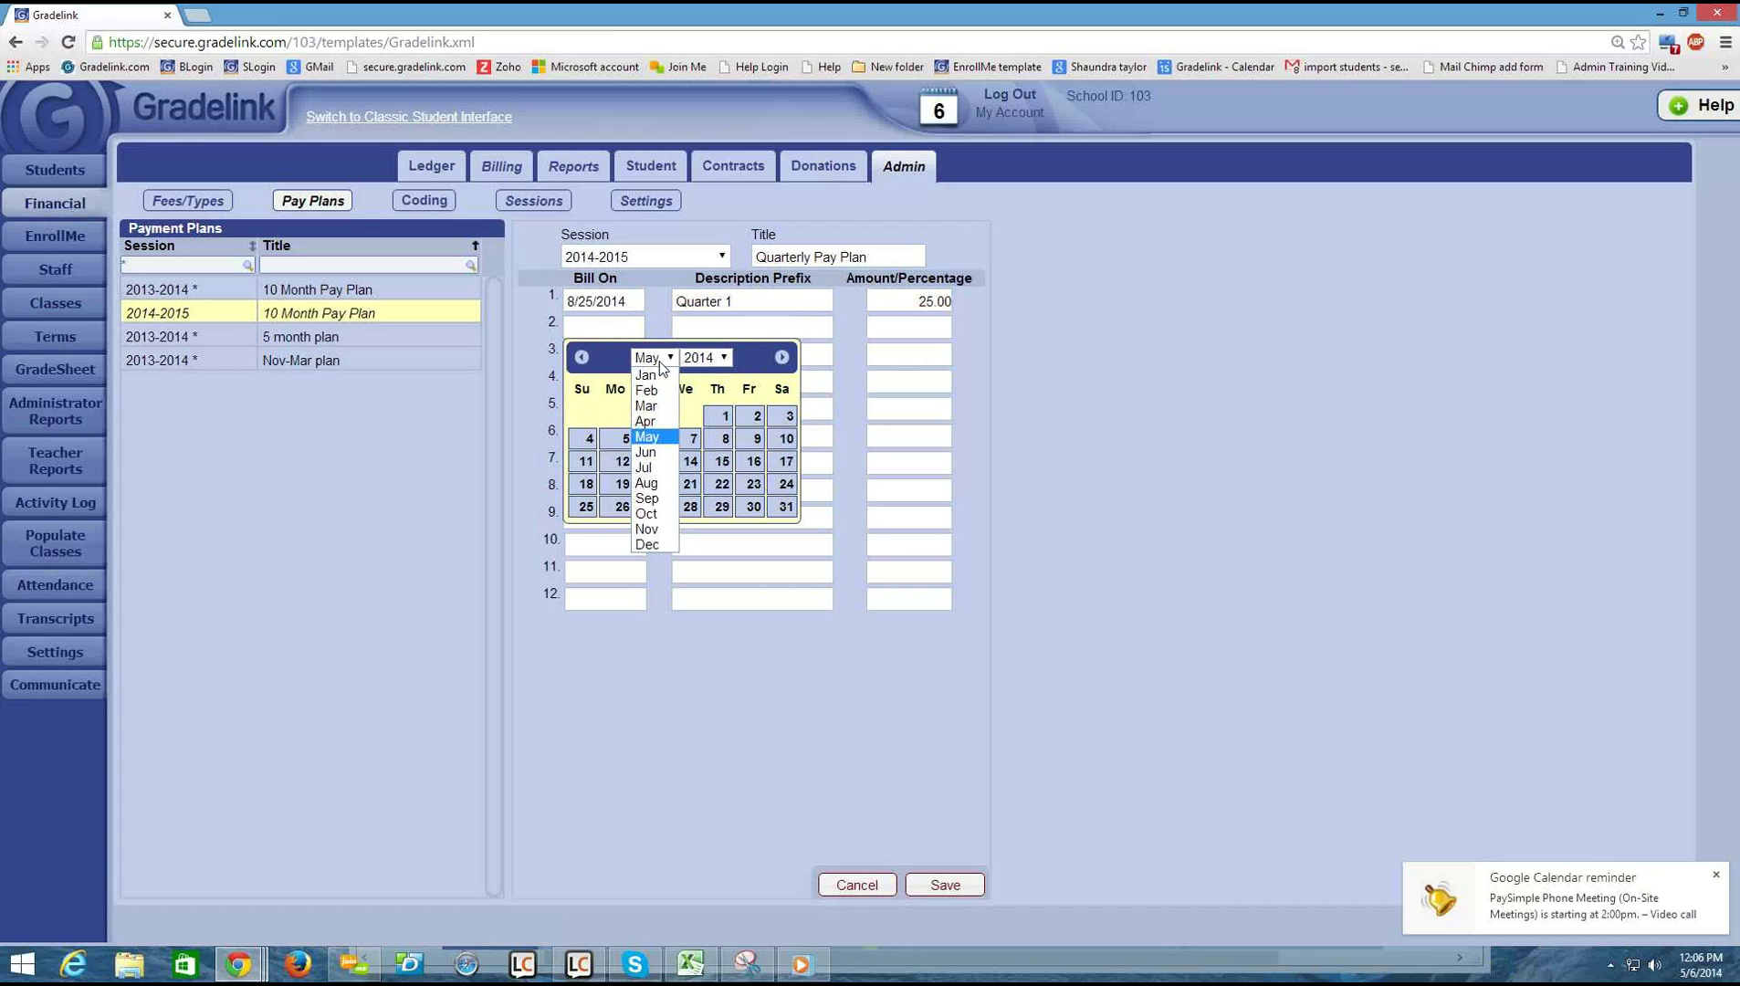
left_click(646, 513)
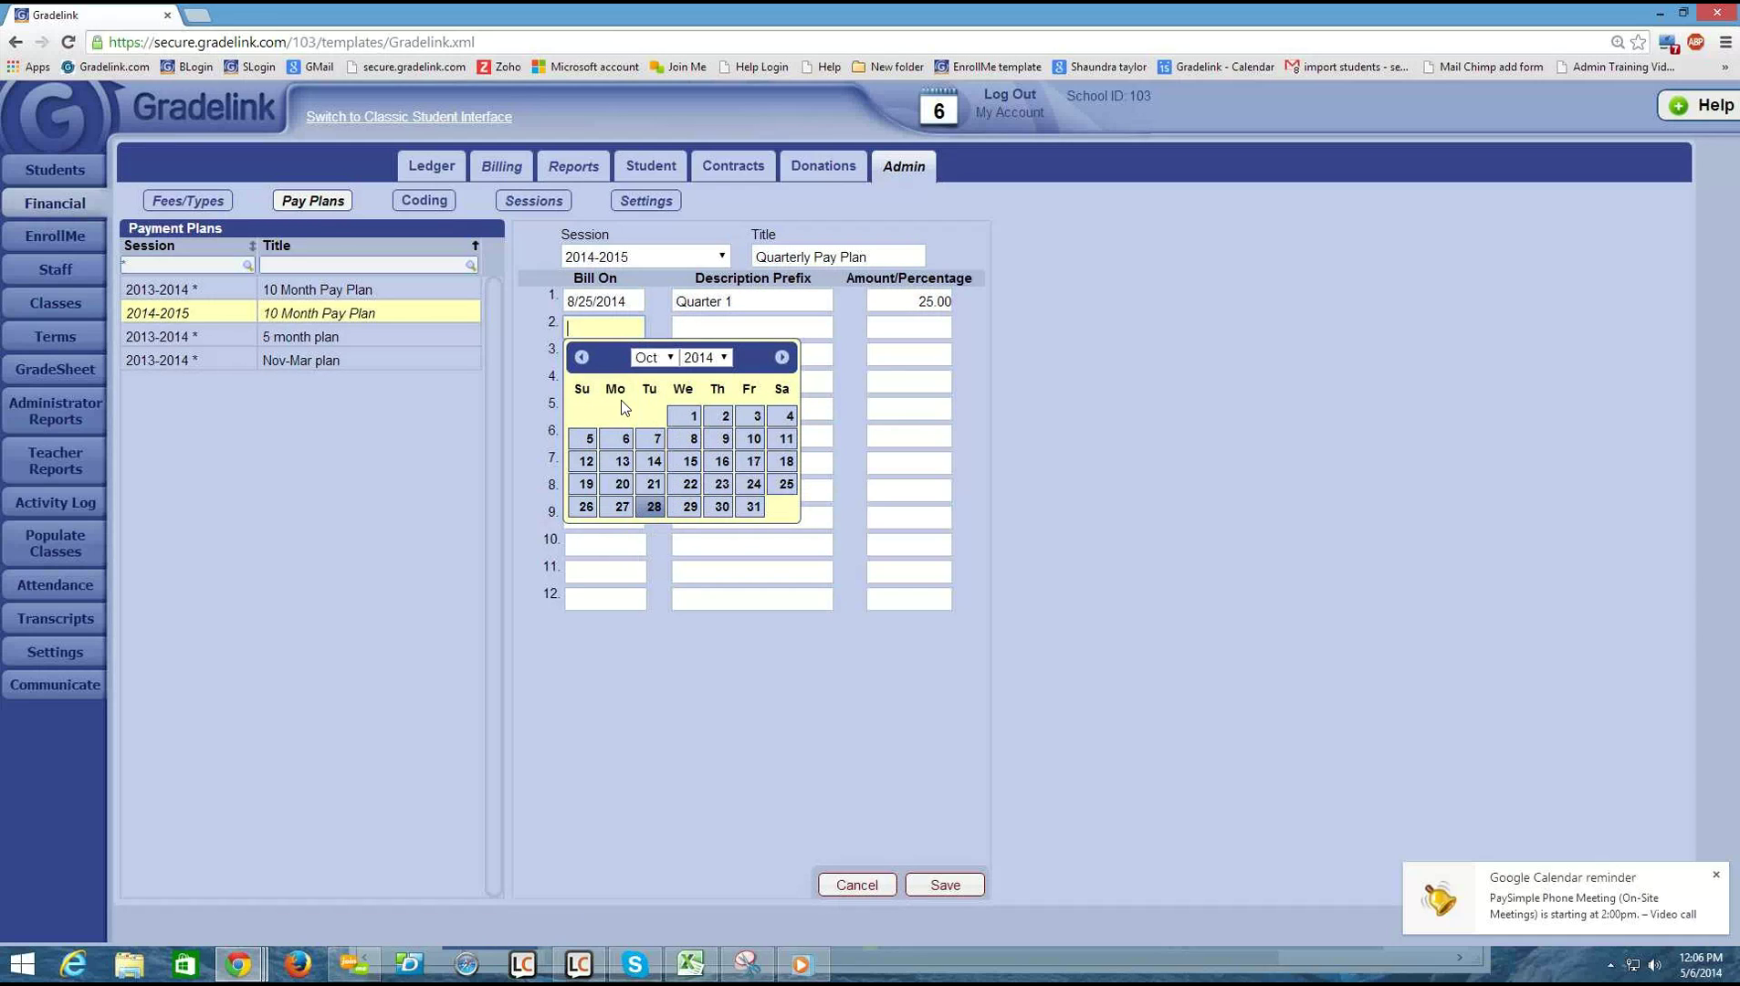
left_click(619, 508)
left_click(698, 326)
type("Qu")
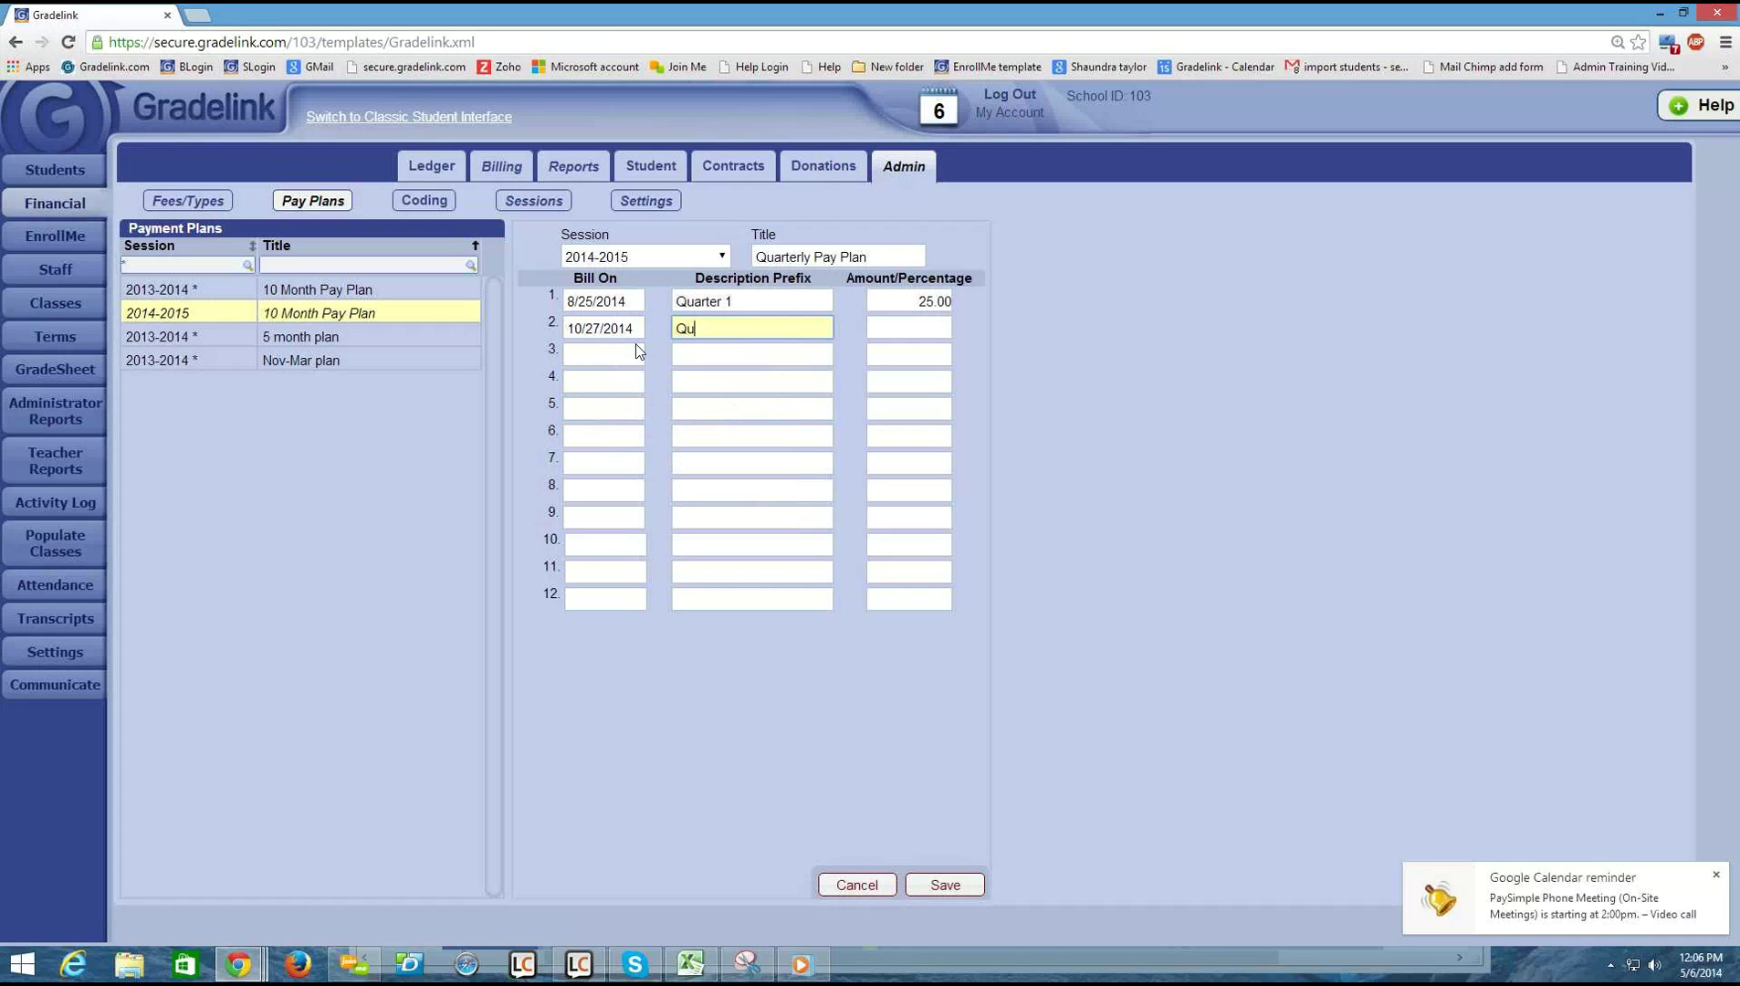
type("arter 2")
left_click(947, 327)
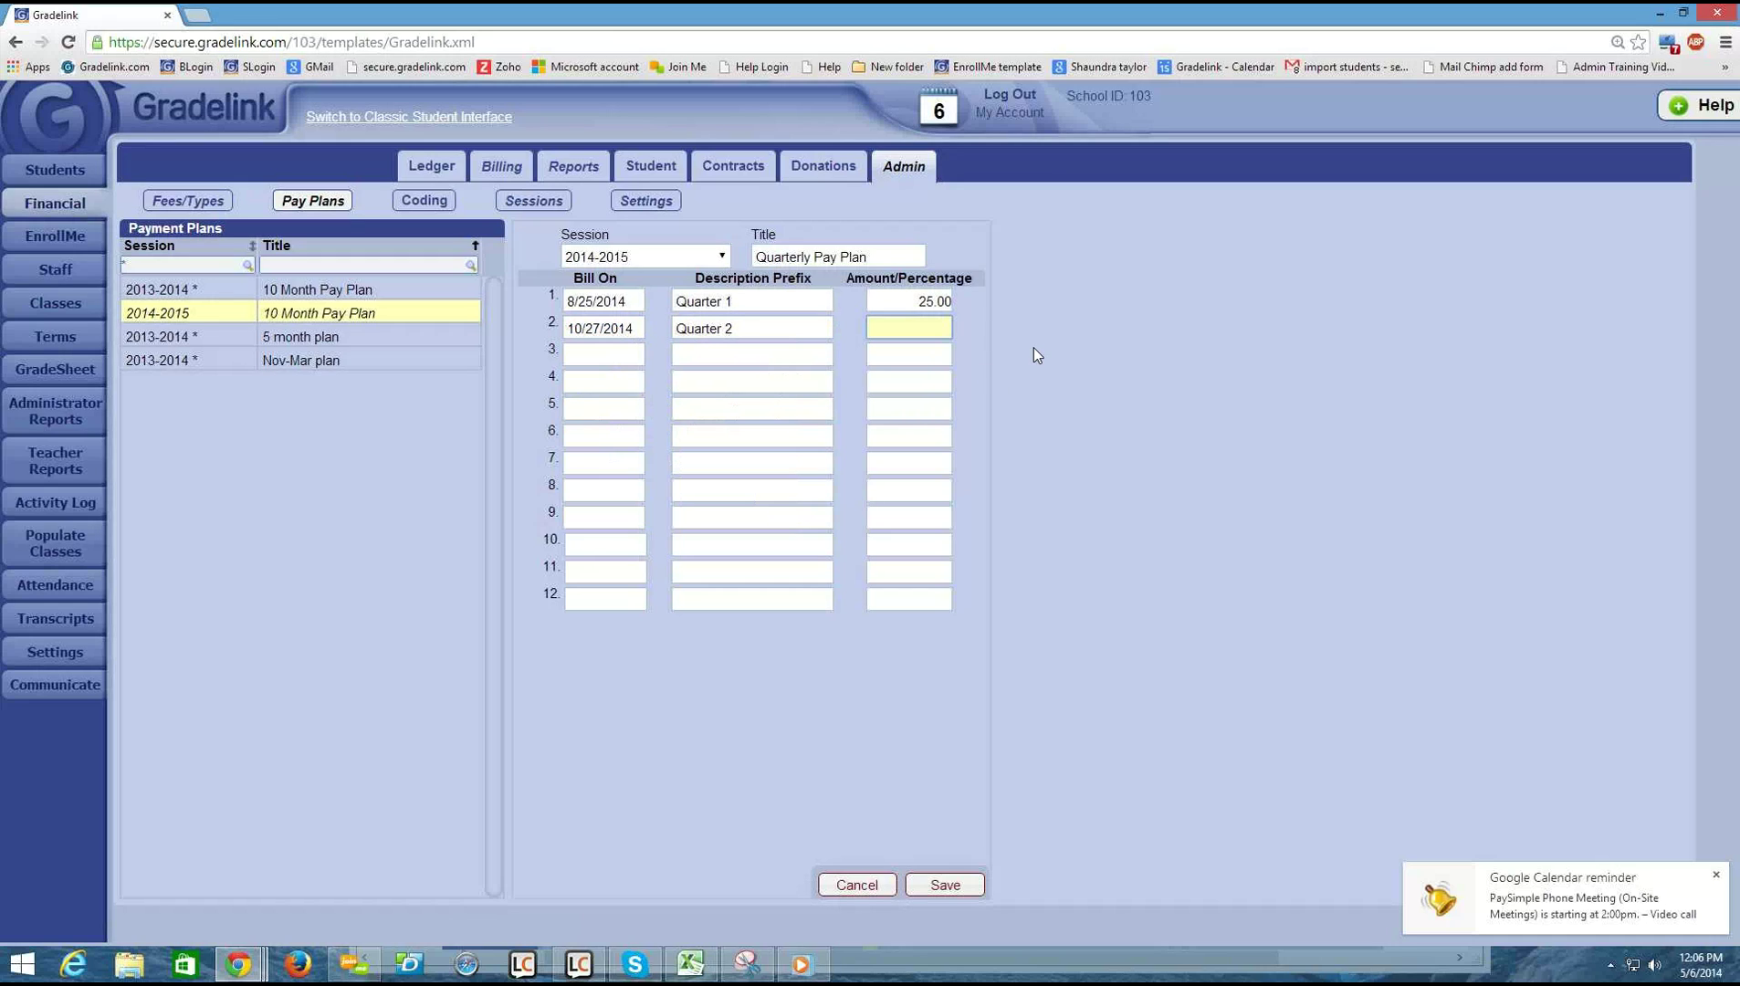
type("25.00")
- Give row 3 billing date 1/19/2015 and prefix 'Quarter 3', starting its amount
left_click(607, 357)
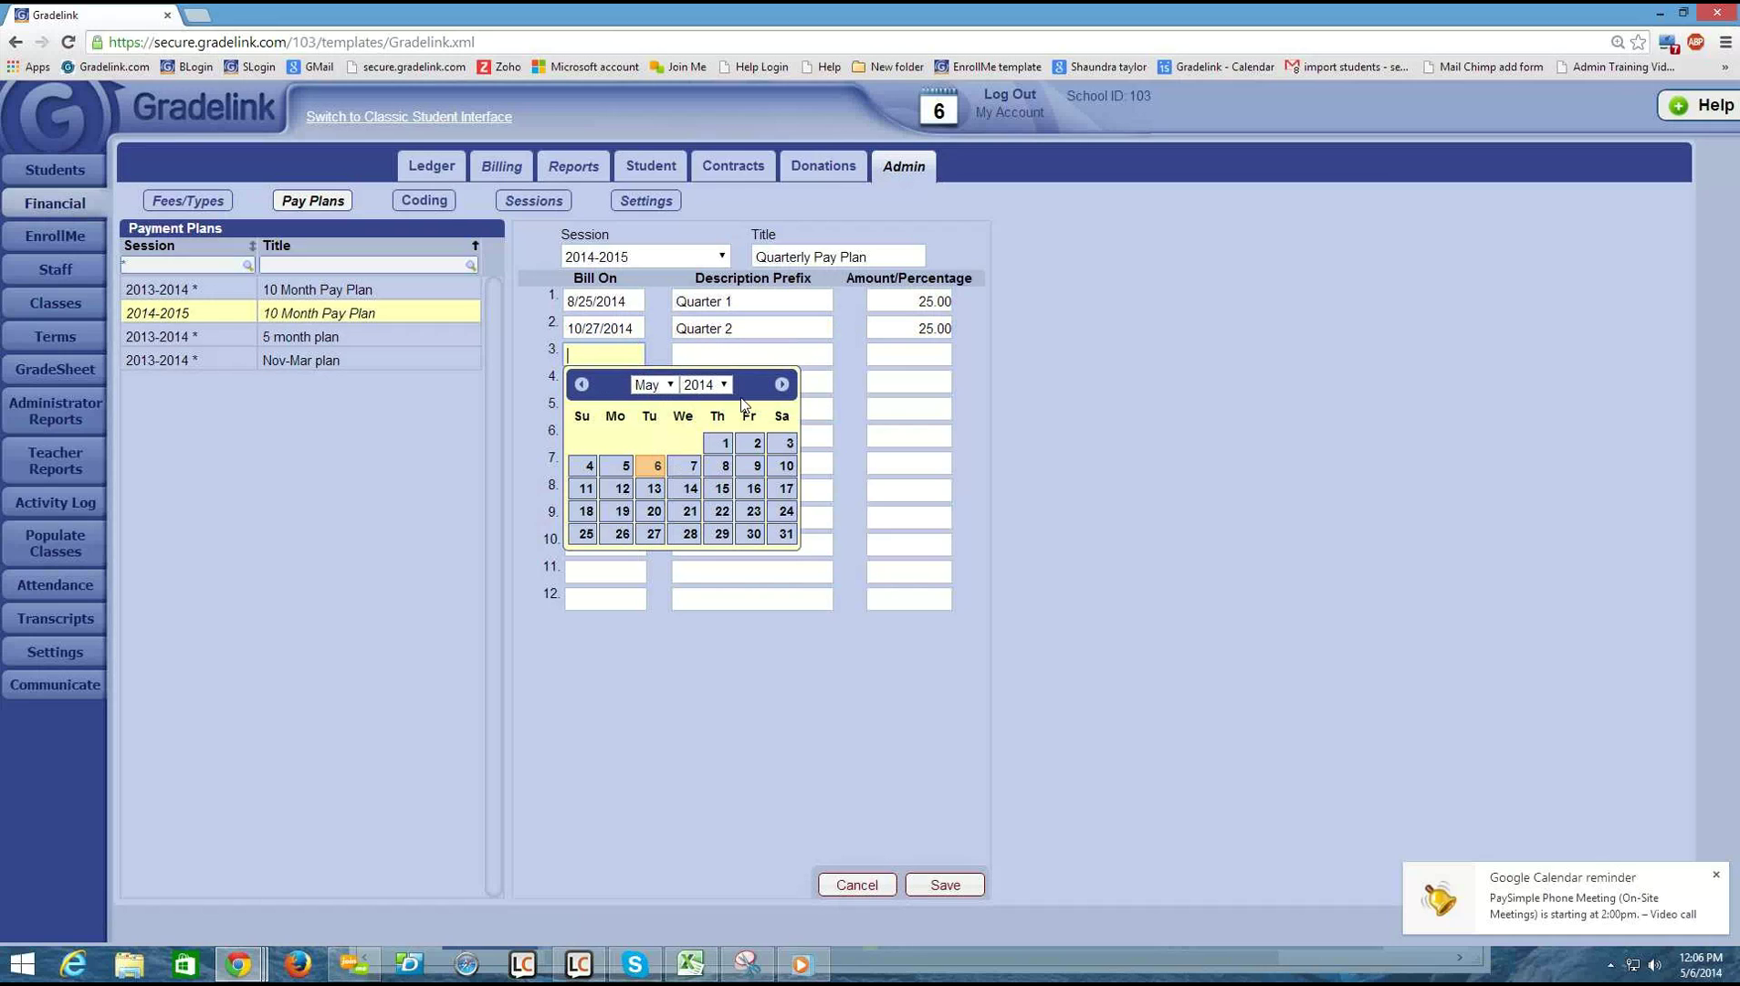
left_click(651, 384)
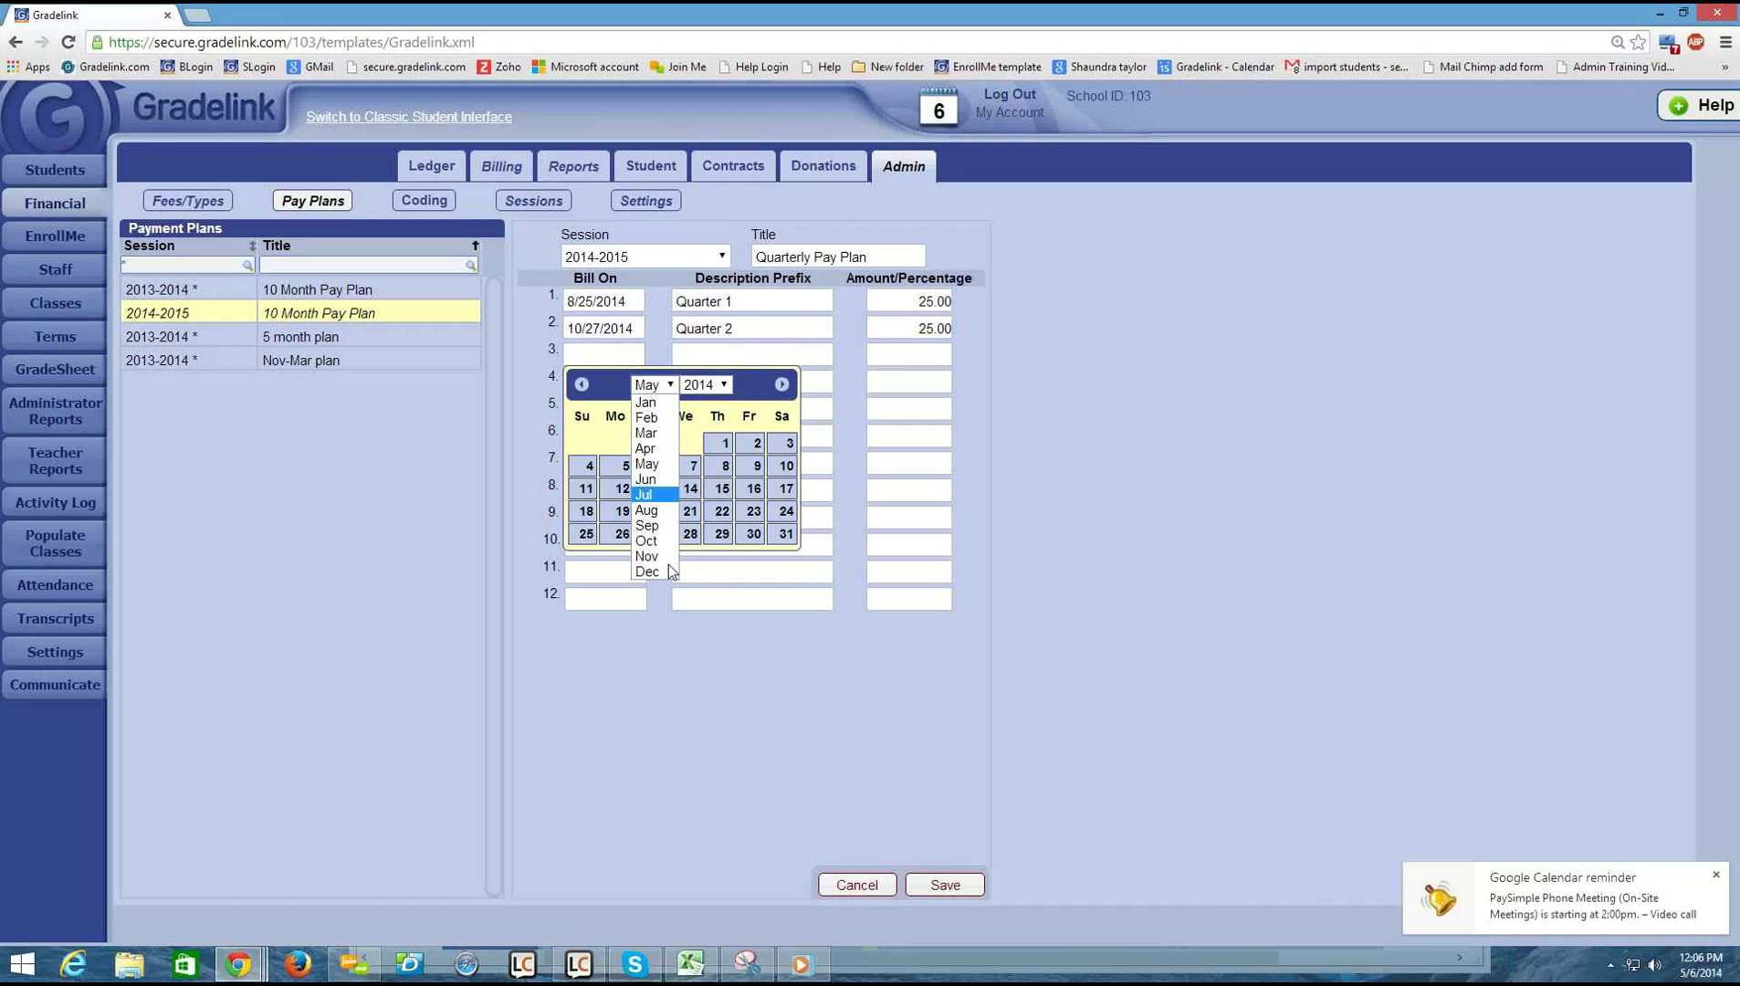
left_click(645, 402)
left_click(705, 384)
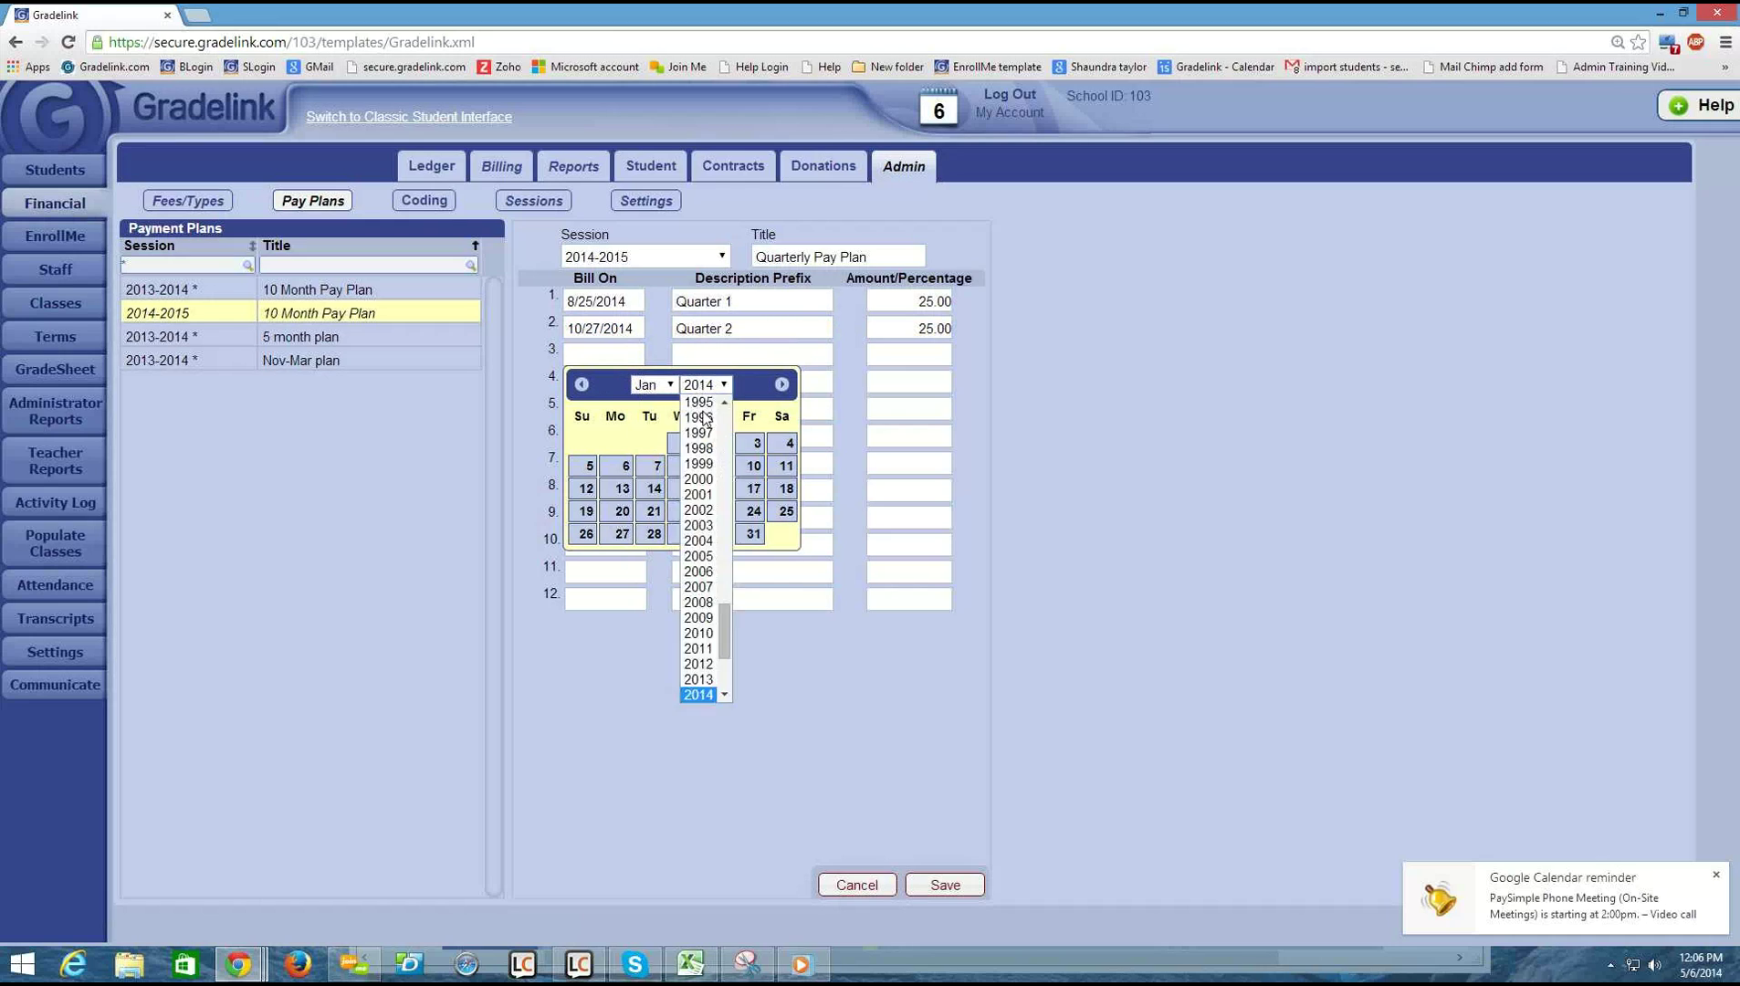
scroll(703, 589, "down", 2)
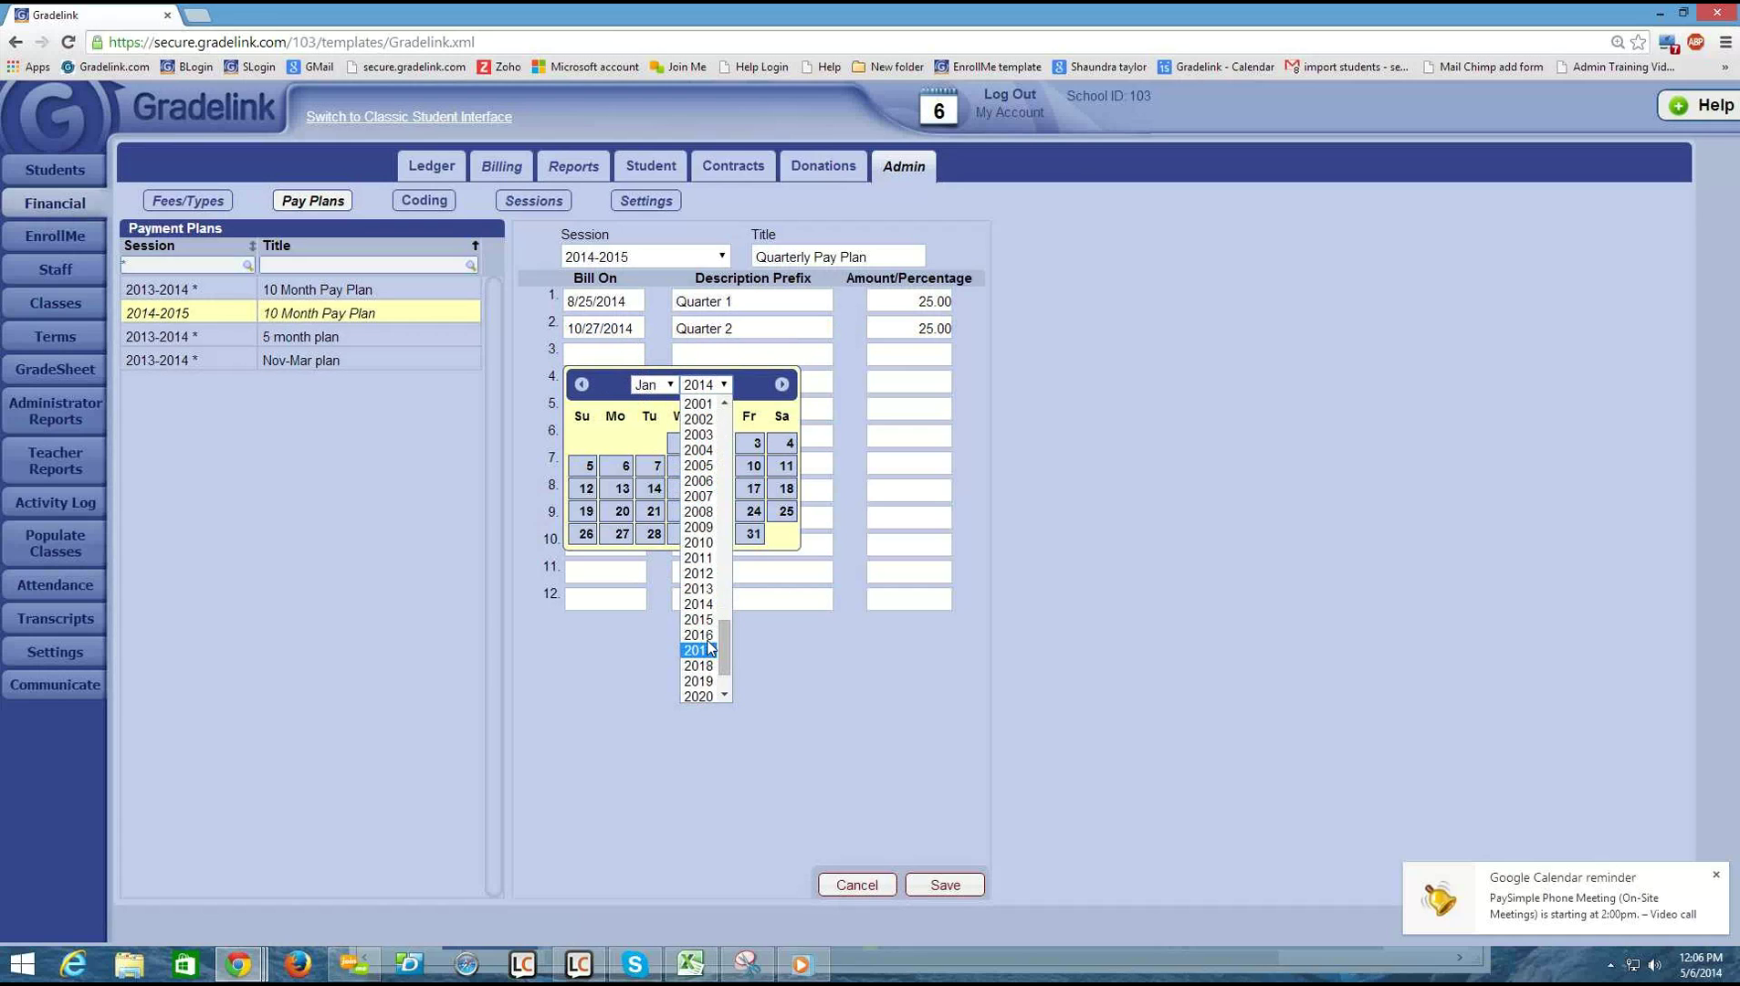
left_click(709, 620)
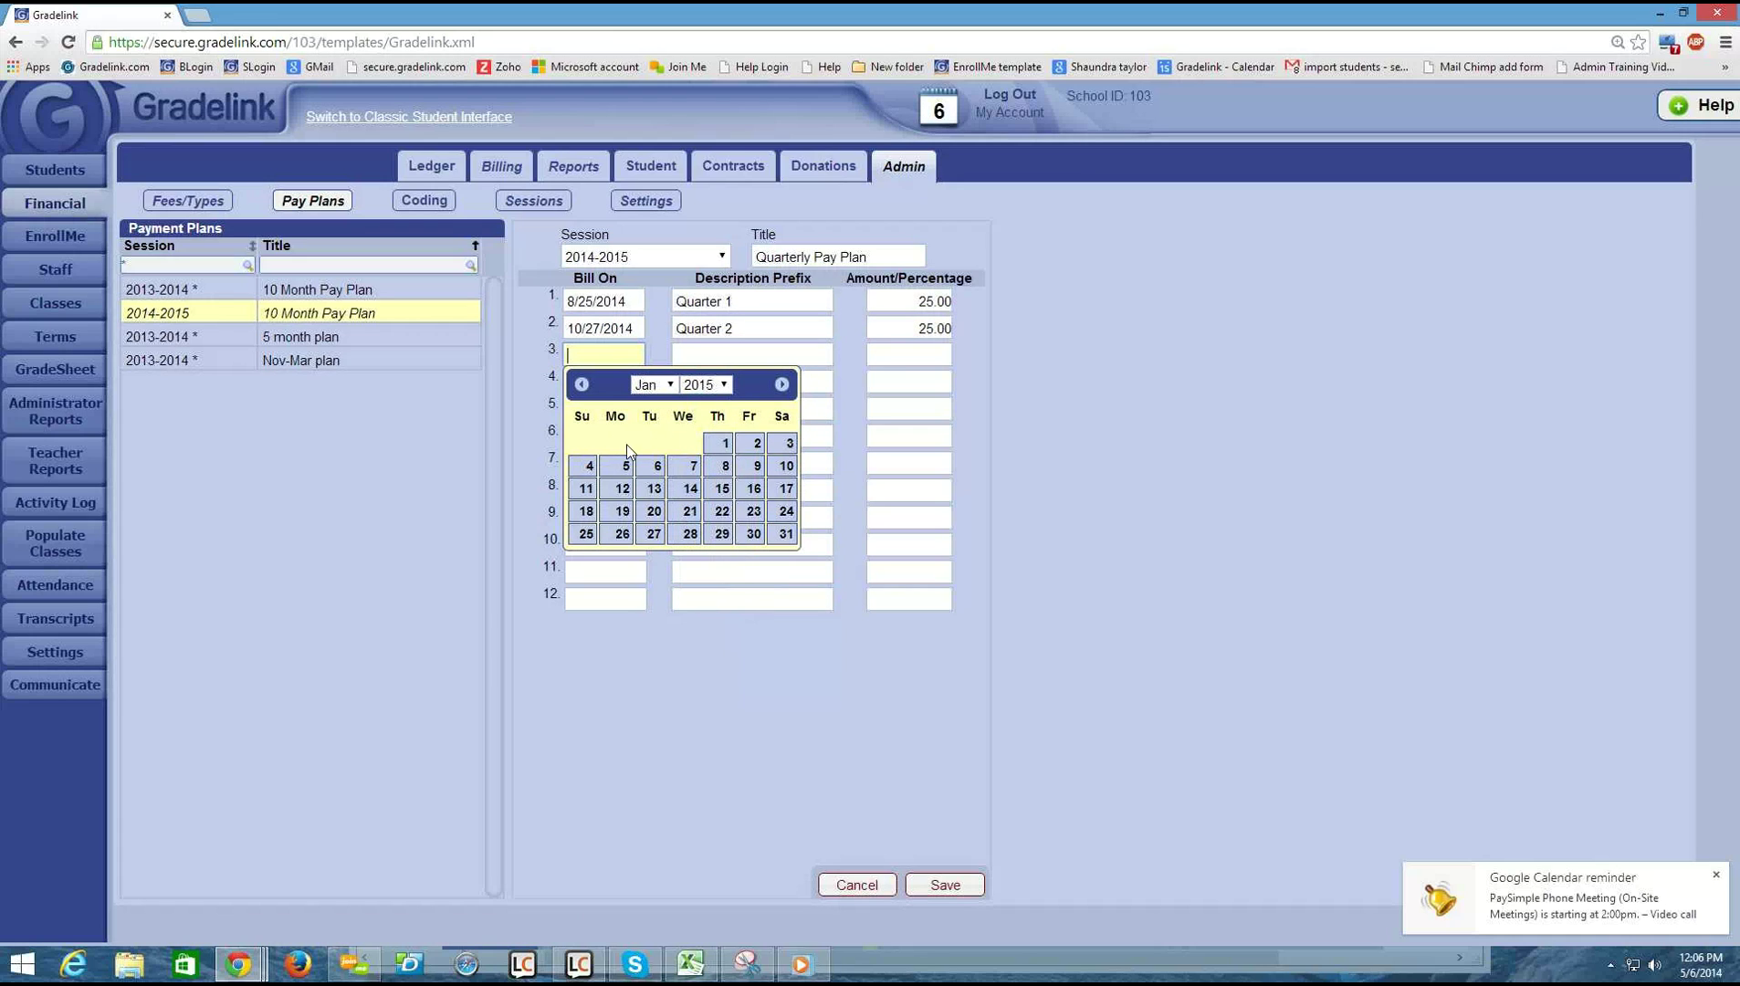
left_click(622, 511)
left_click(695, 360)
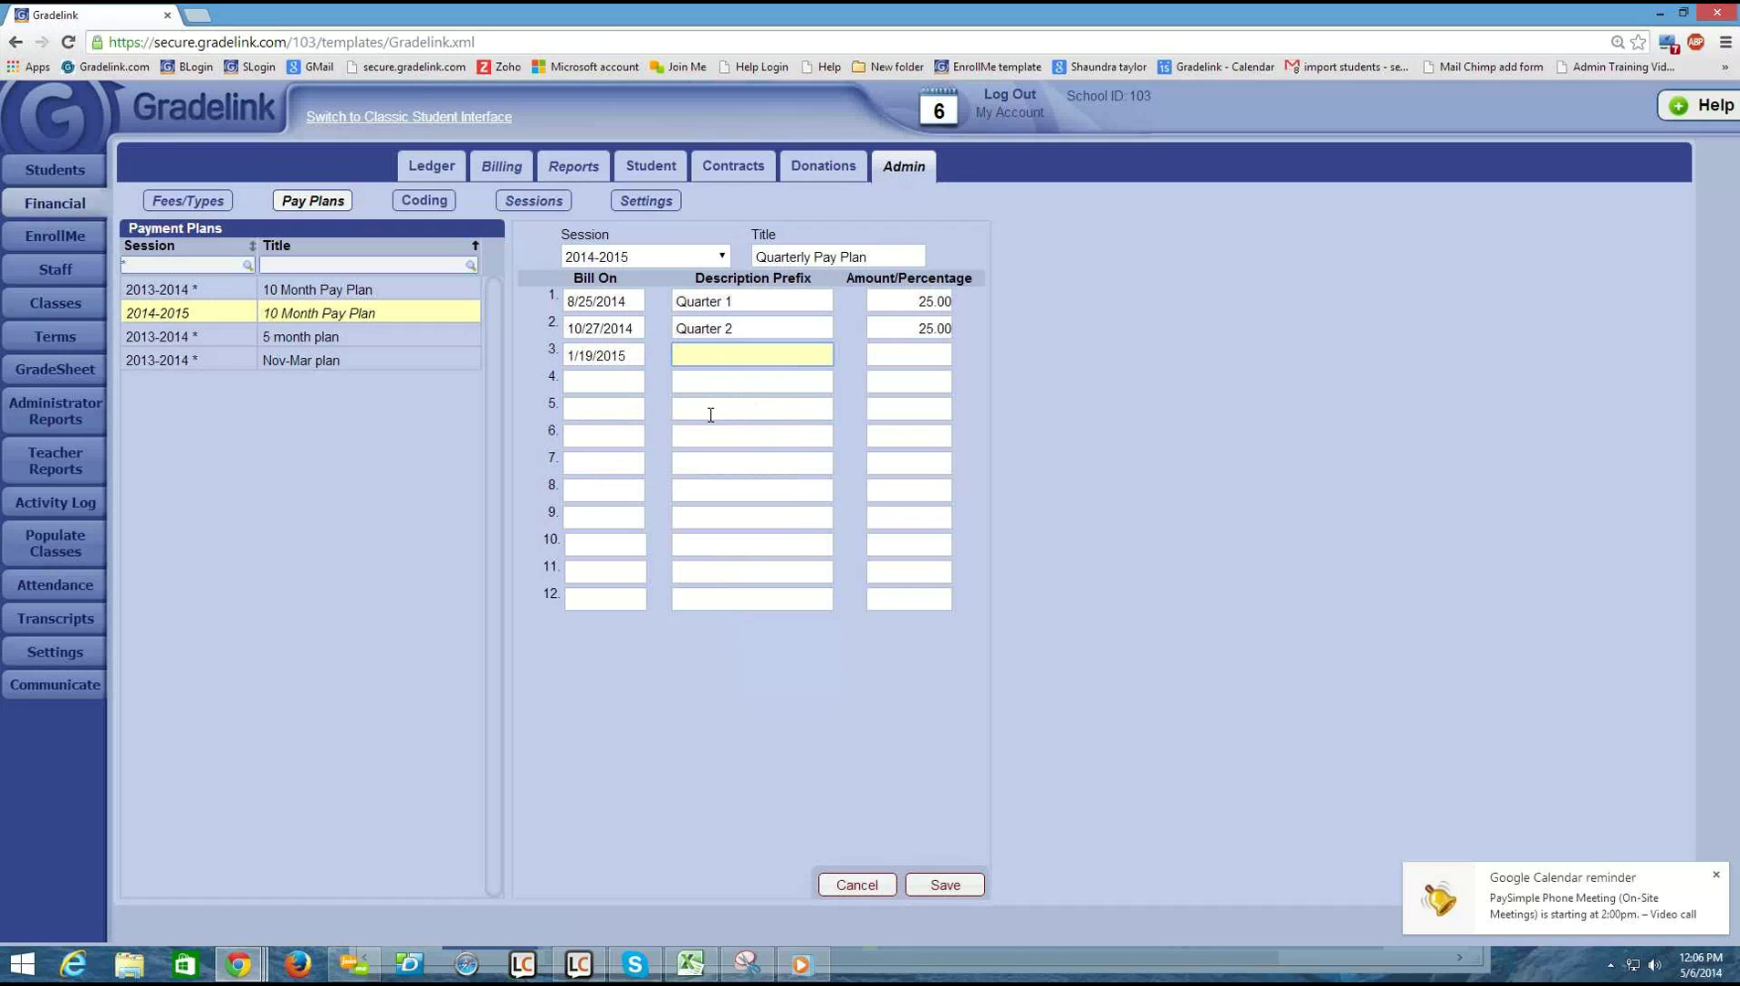
type("Quarter 3")
left_click(944, 358)
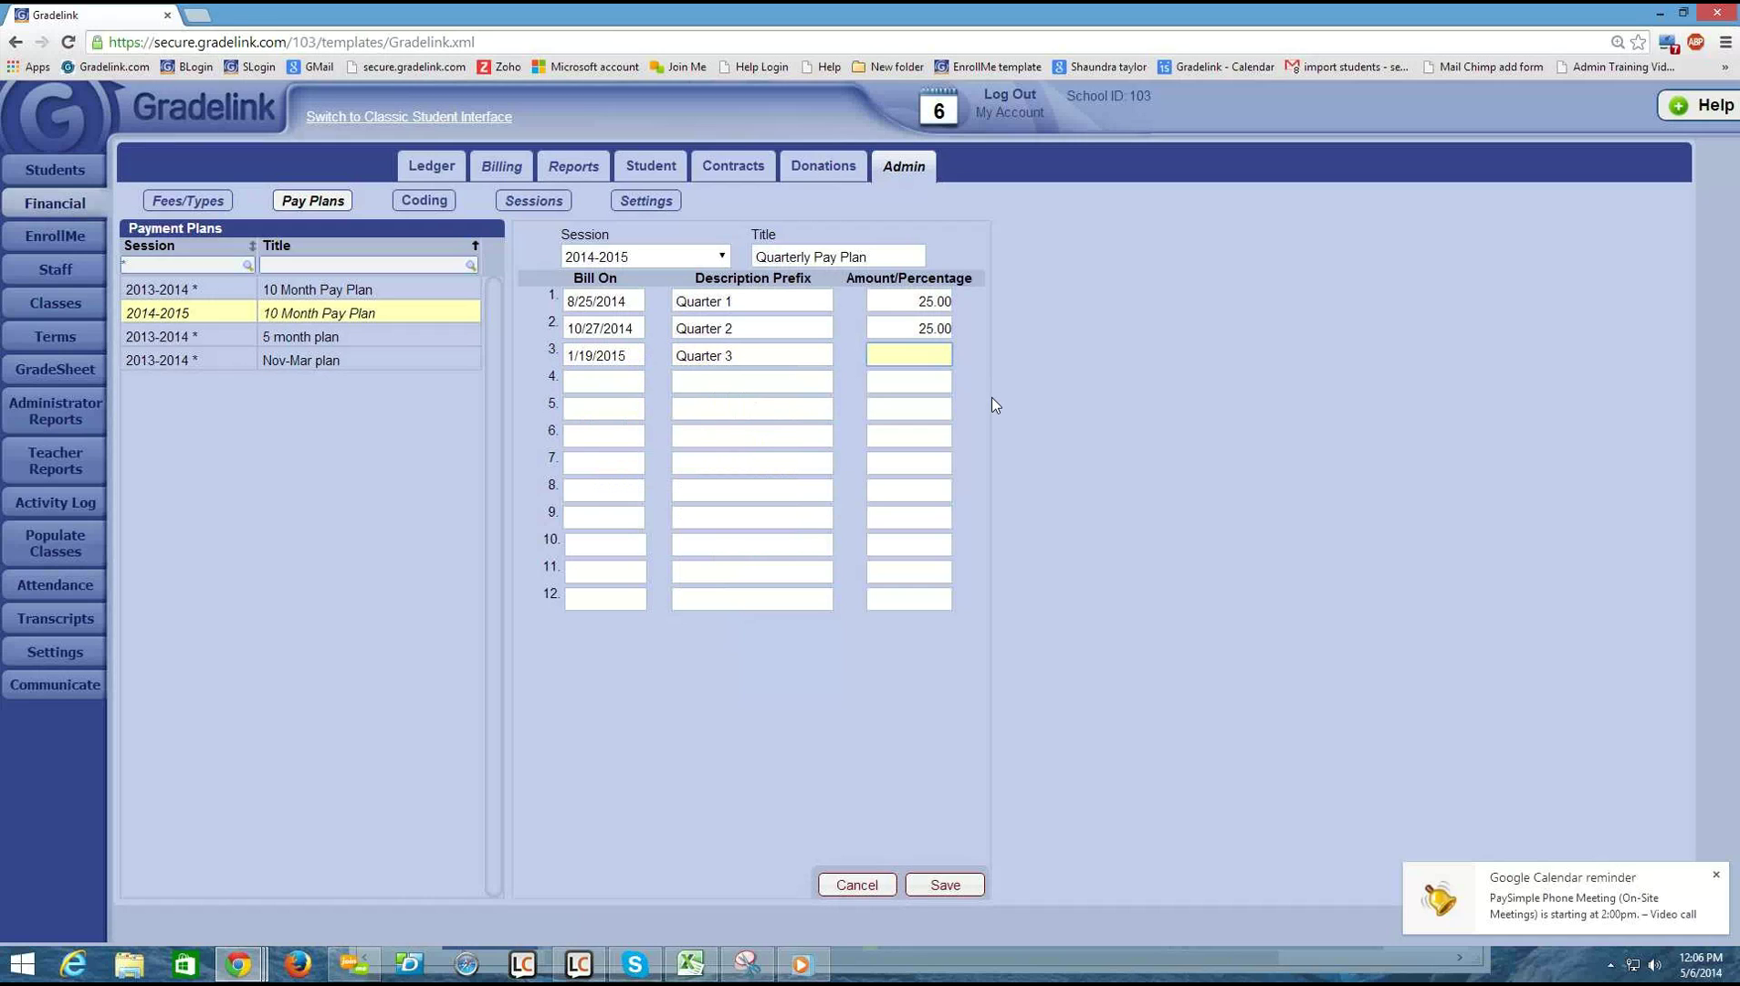
- Enter 25.00 for row 3 and set row 4's billing date to 4/21/2015
type("25.00")
left_click(648, 382)
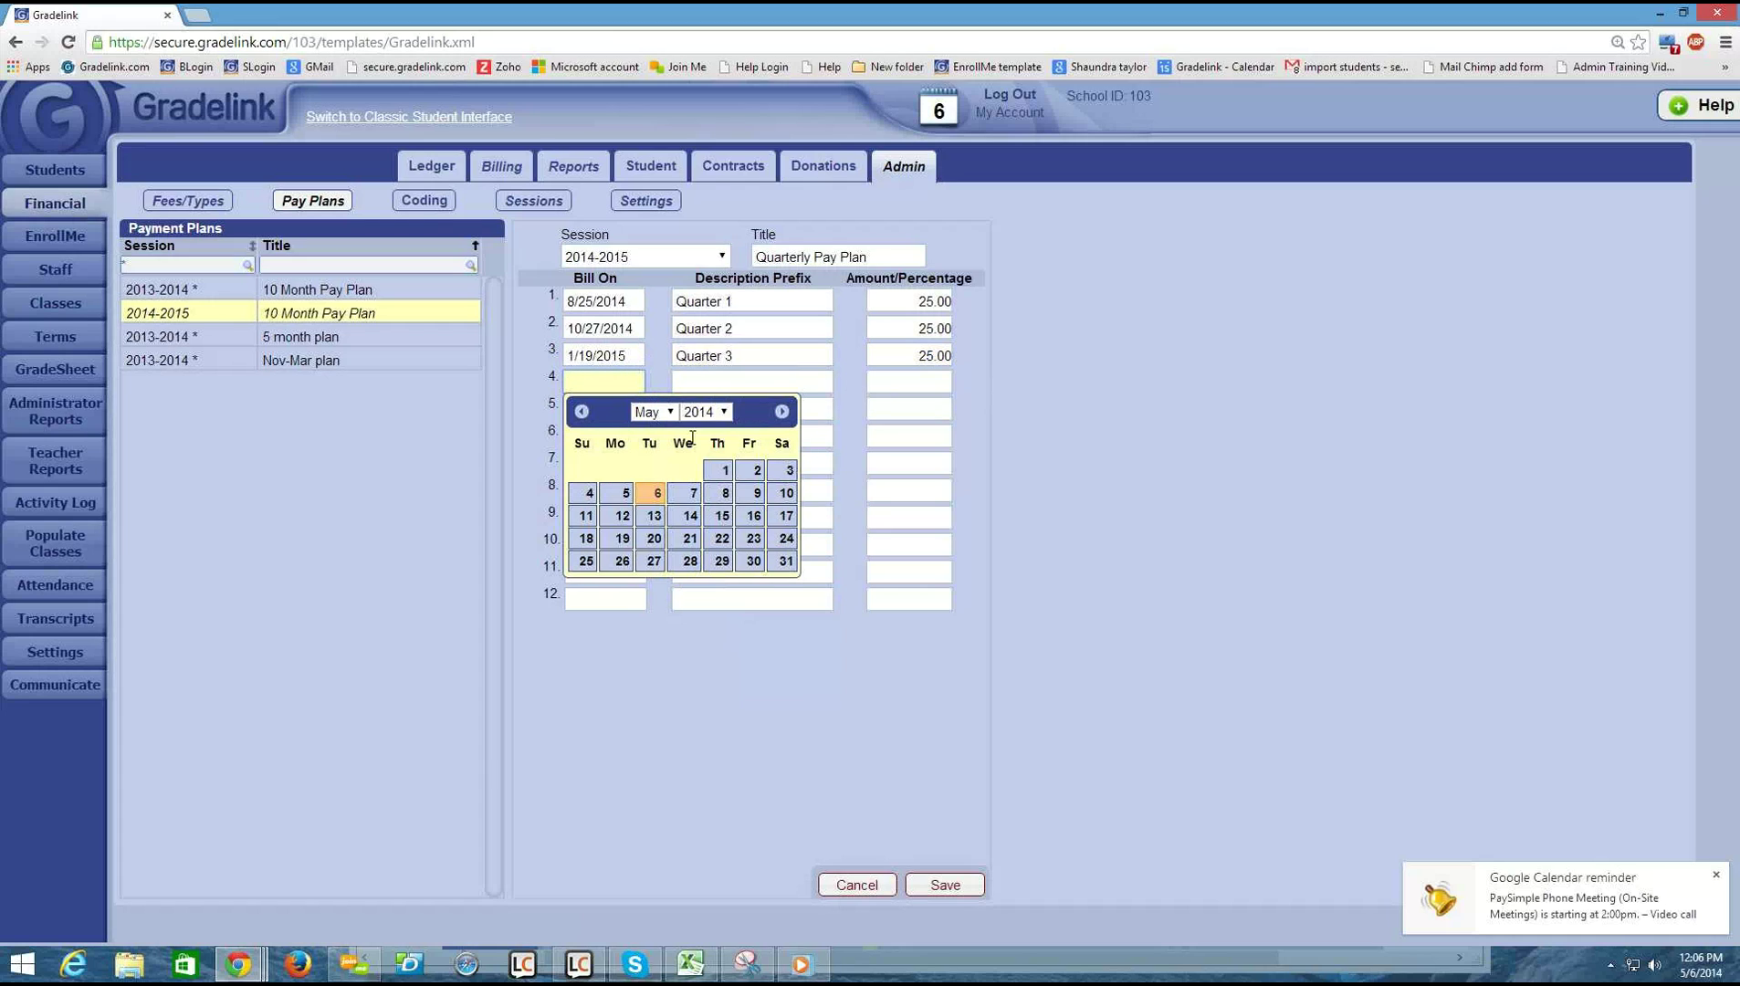
left_click(655, 413)
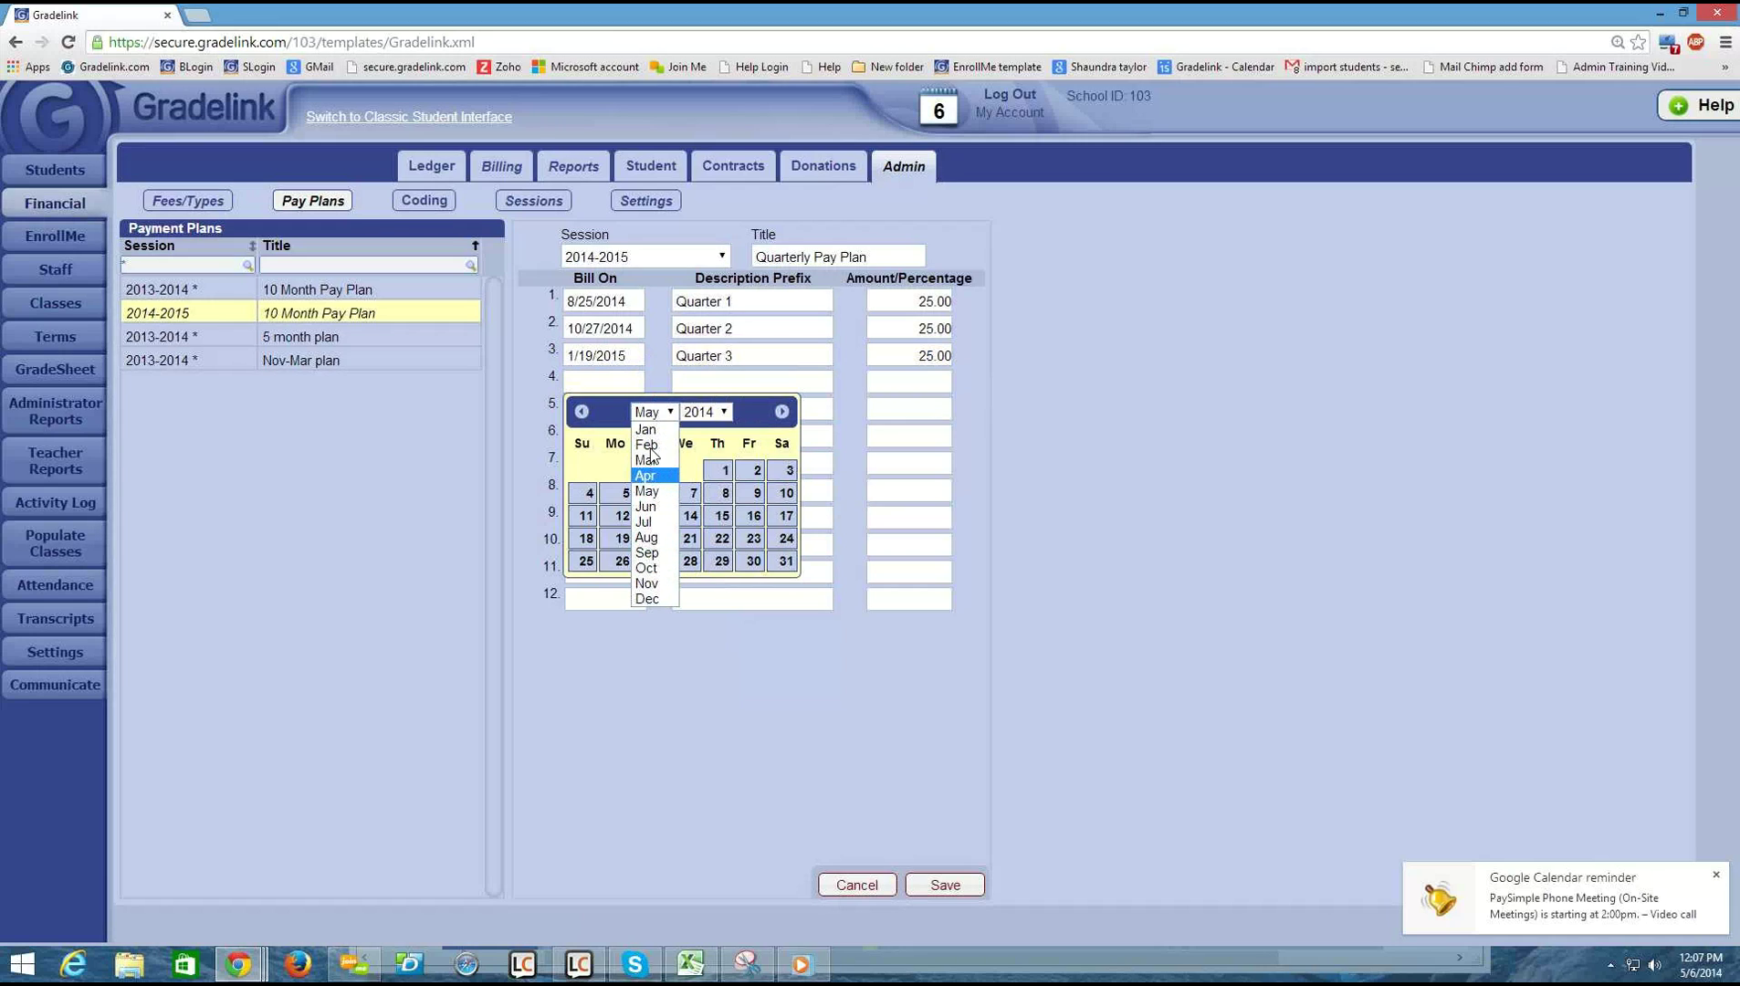
left_click(645, 477)
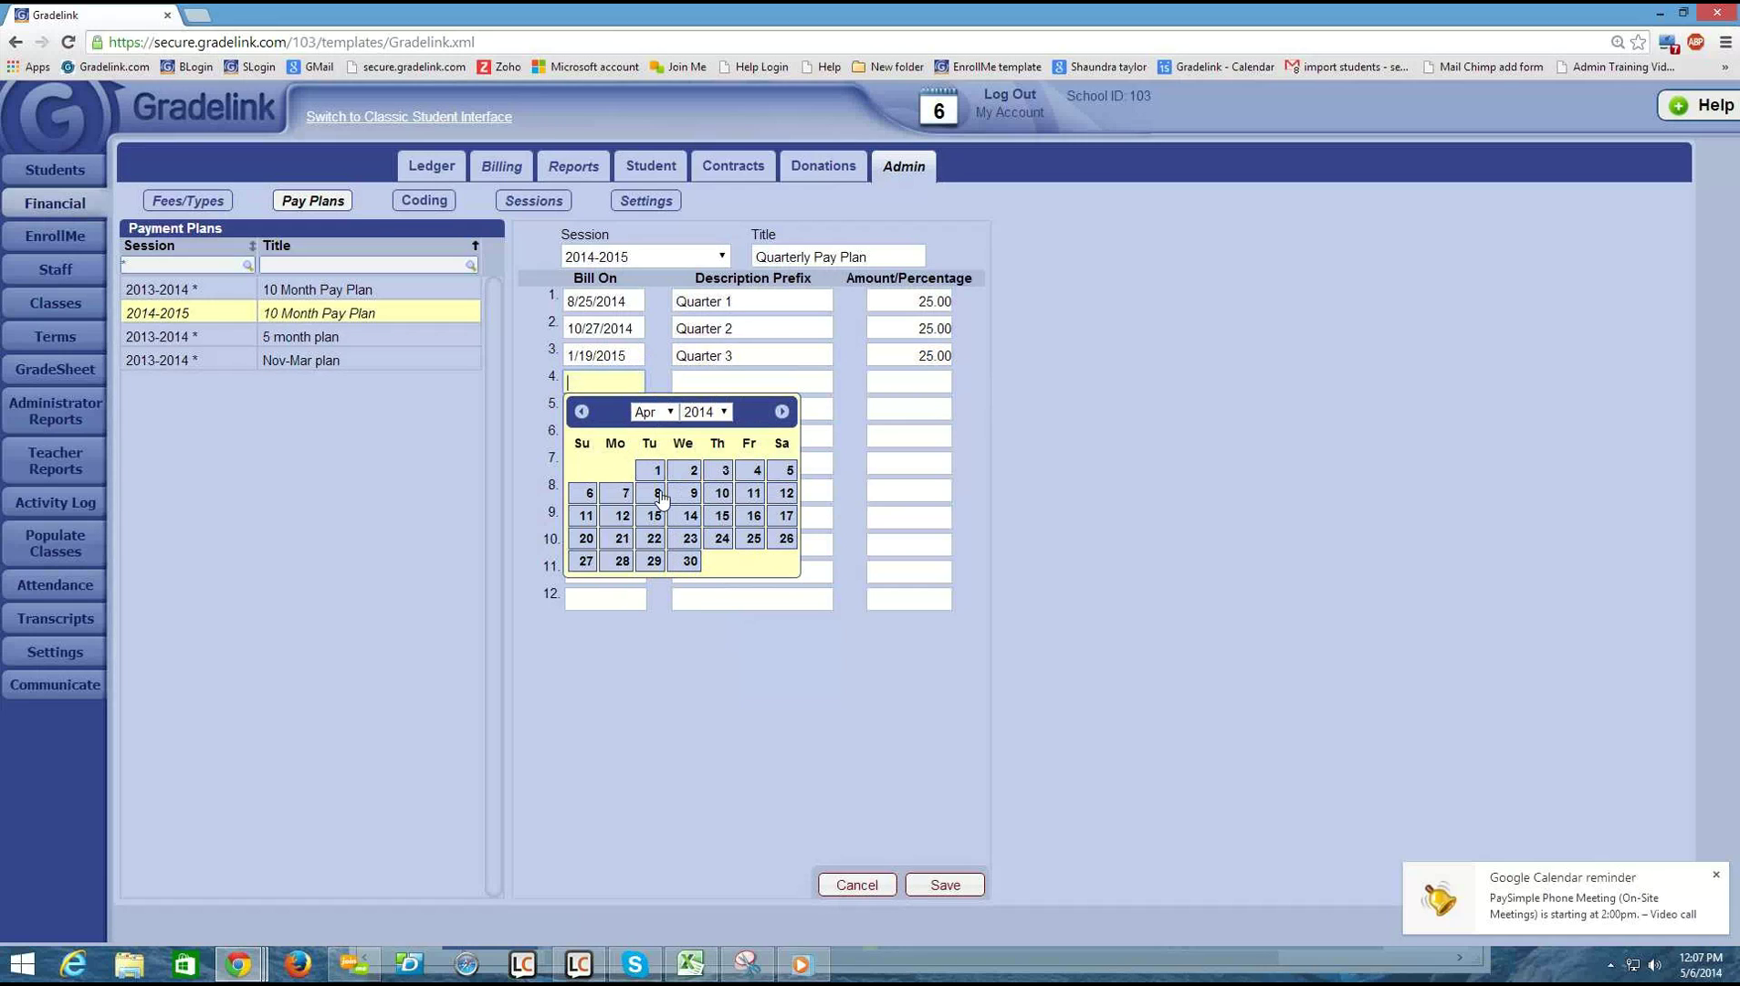
left_click(621, 540)
left_click(710, 383)
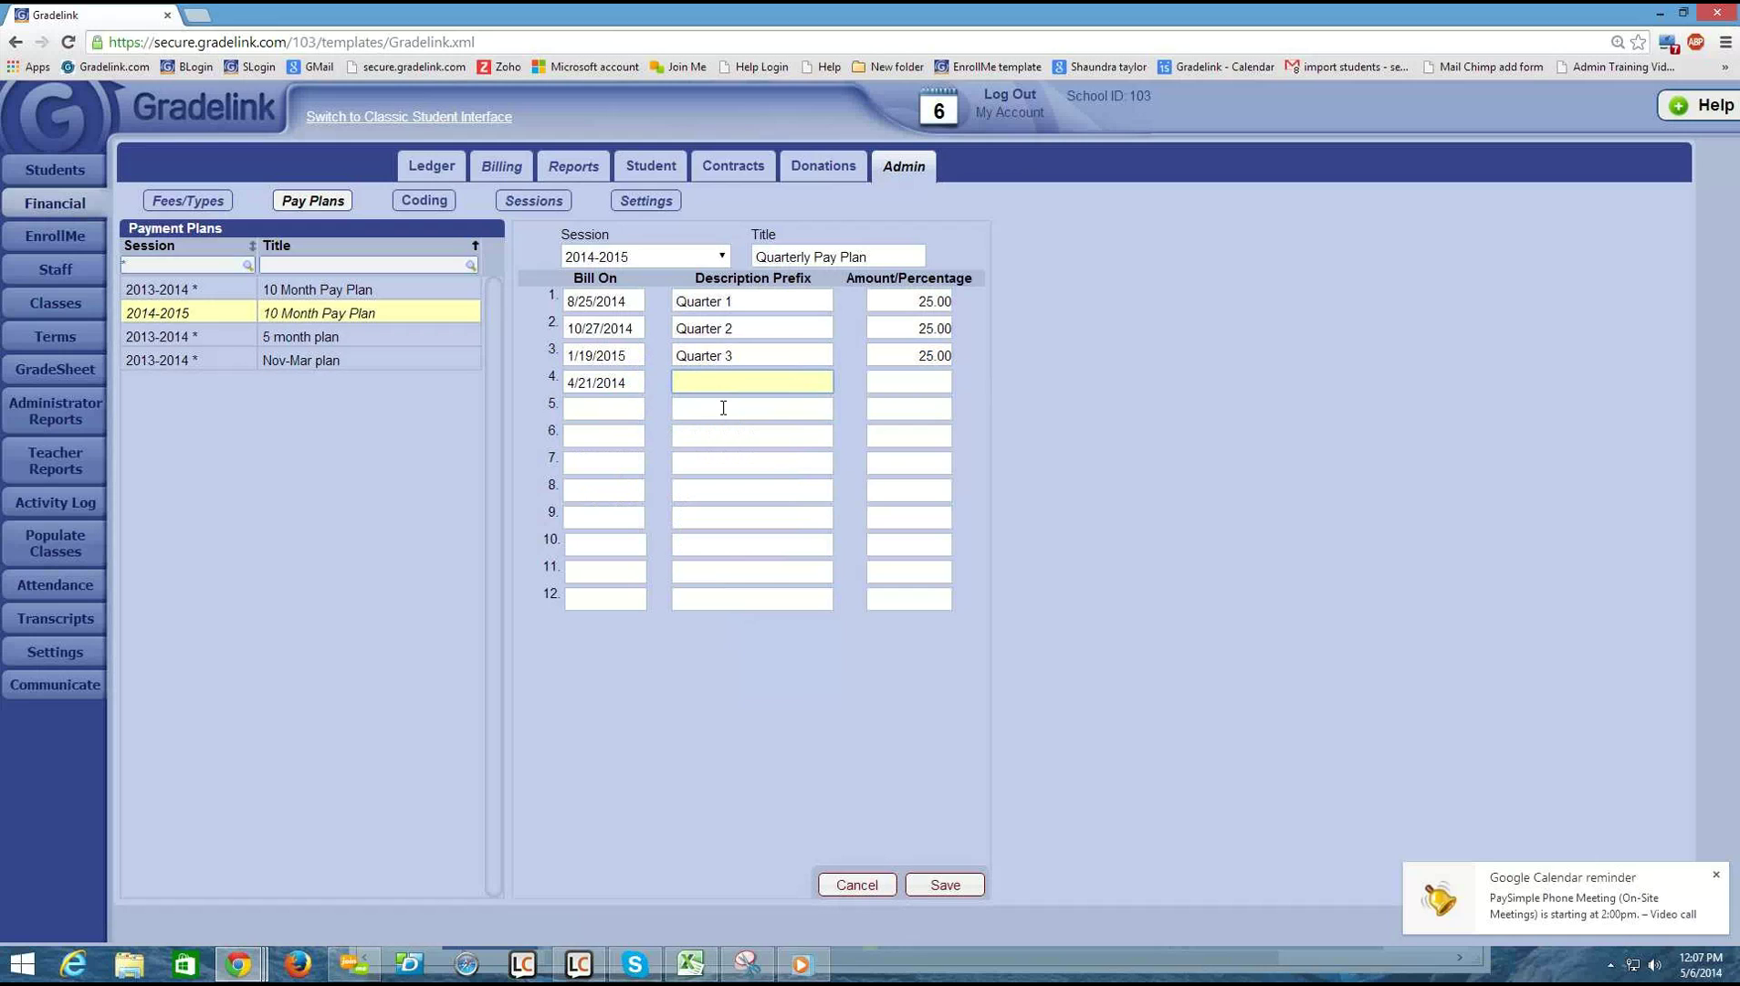
left_click(633, 384)
key("BackSpace")
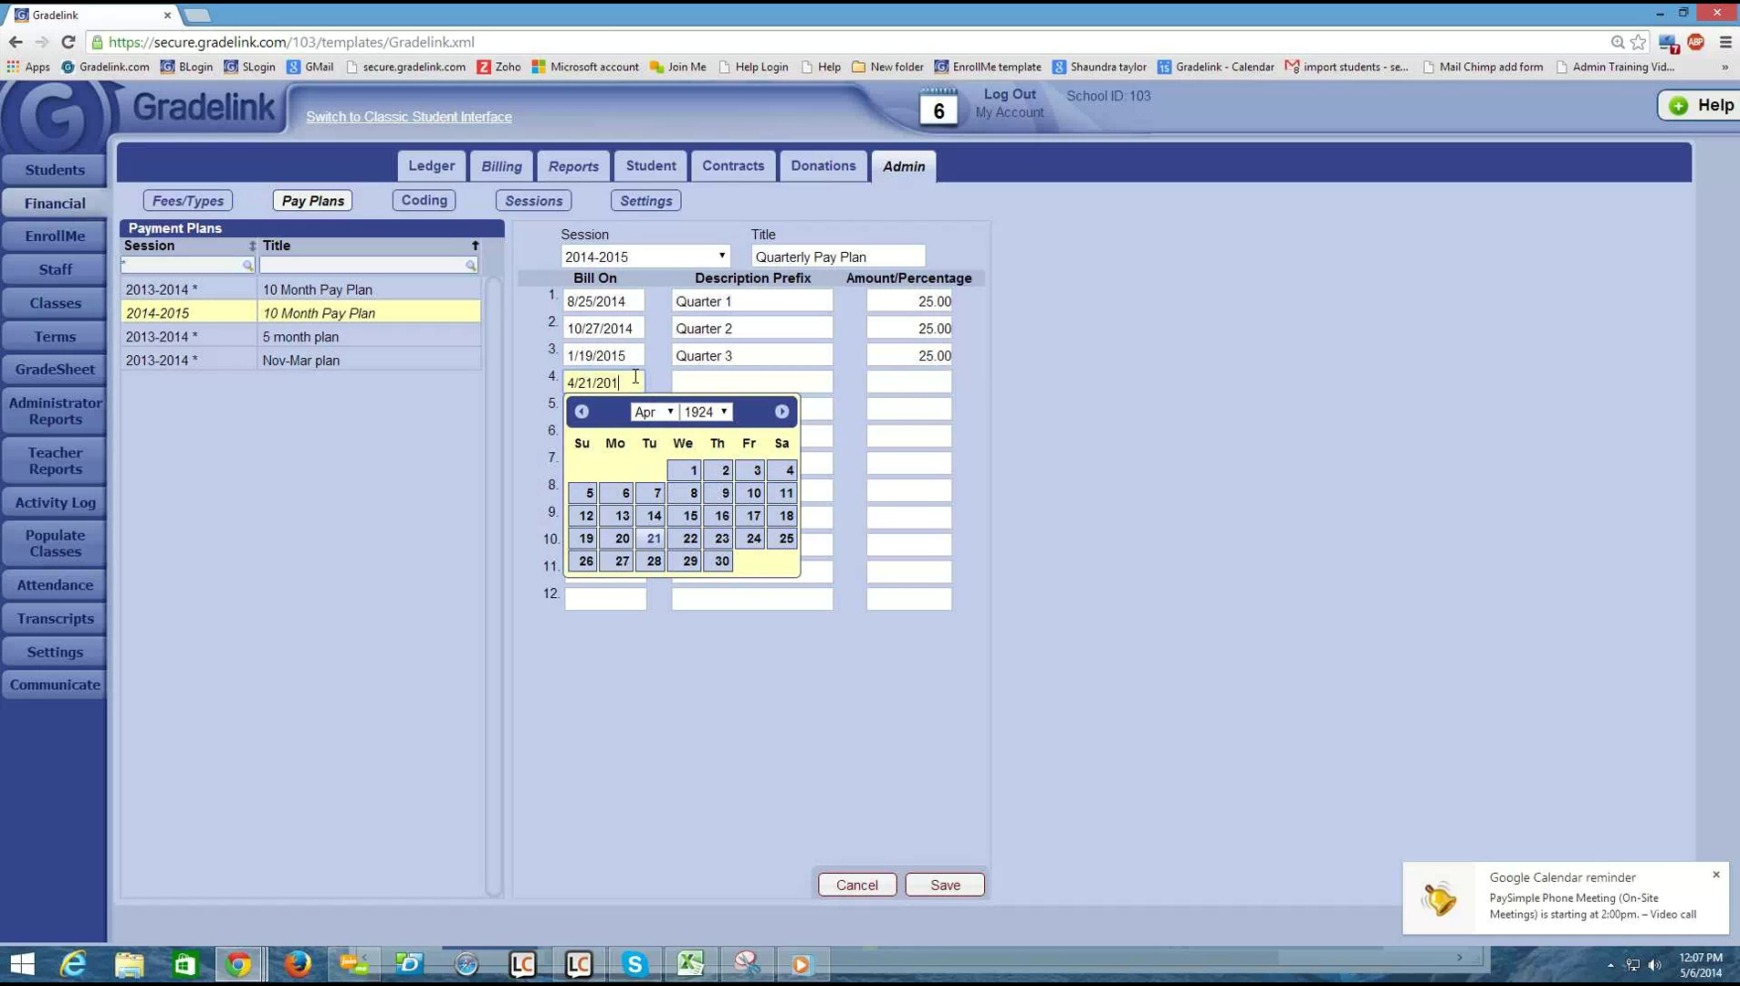
type("5")
key("Tab")
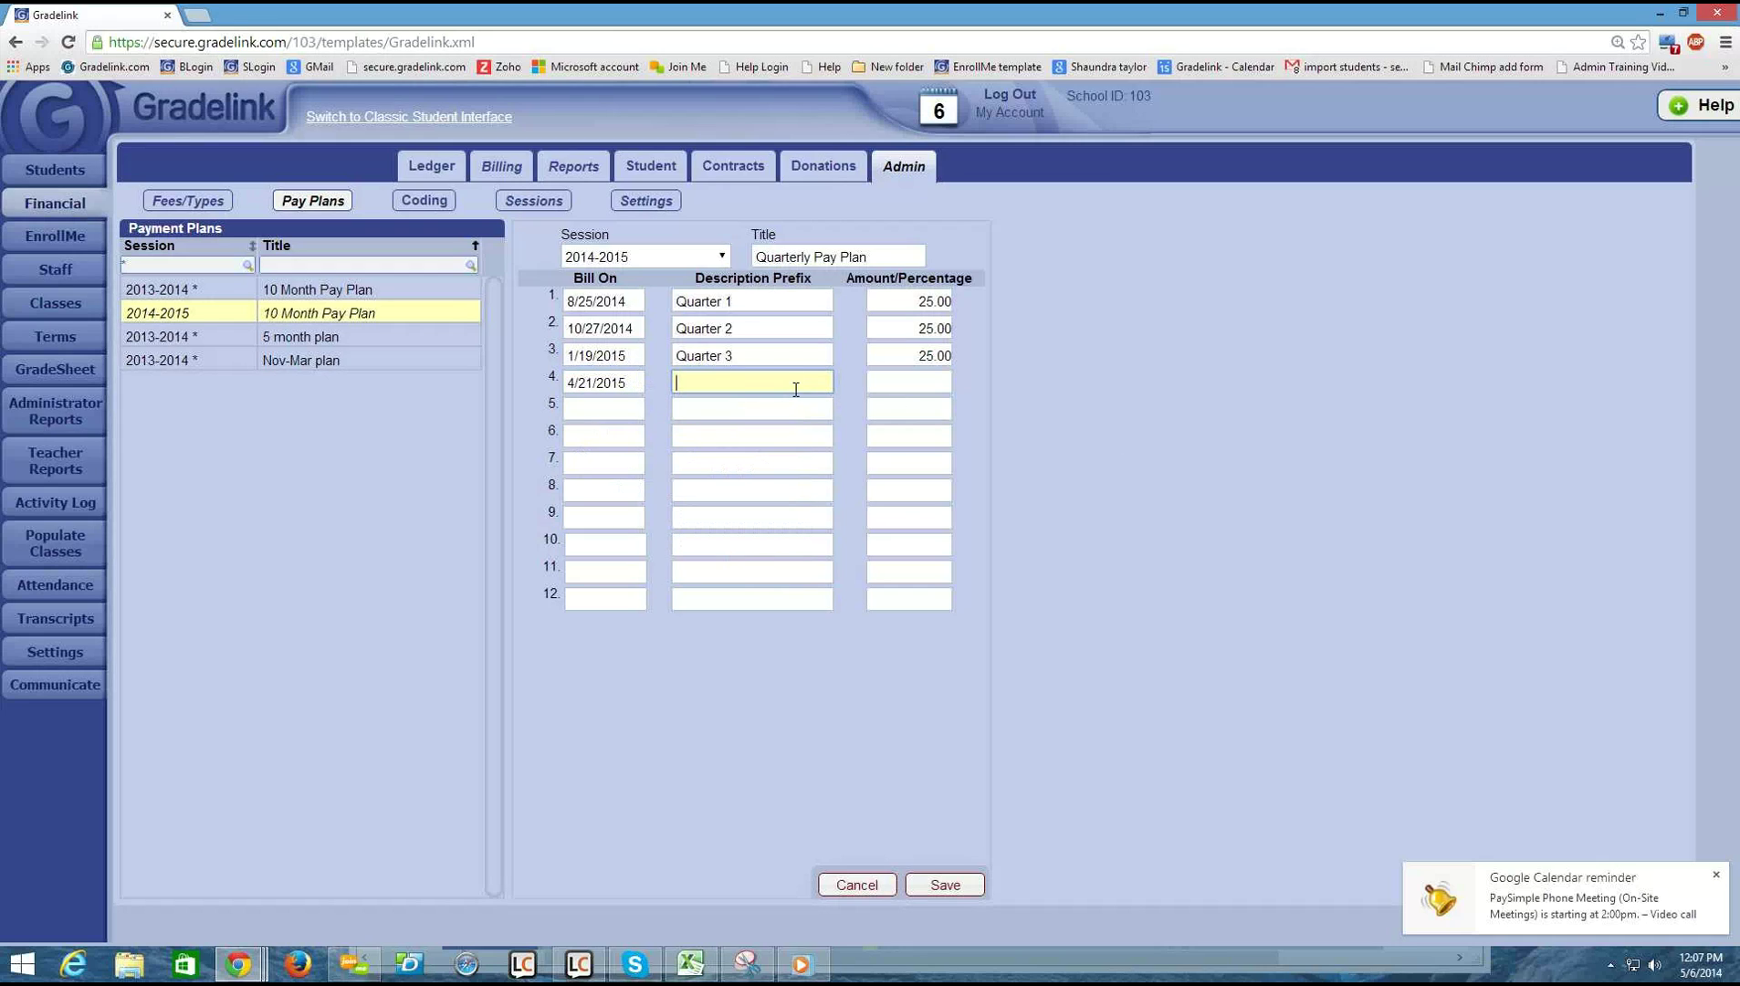
- Give row 4 the prefix 'Quarter 4' and amount 25.00
type("Quarter 4")
left_click(904, 383)
type("25.00")
left_click(1023, 408)
- Save the Quarterly Pay Plan and filter the payment plans list to session 2014-2015
left_click(956, 890)
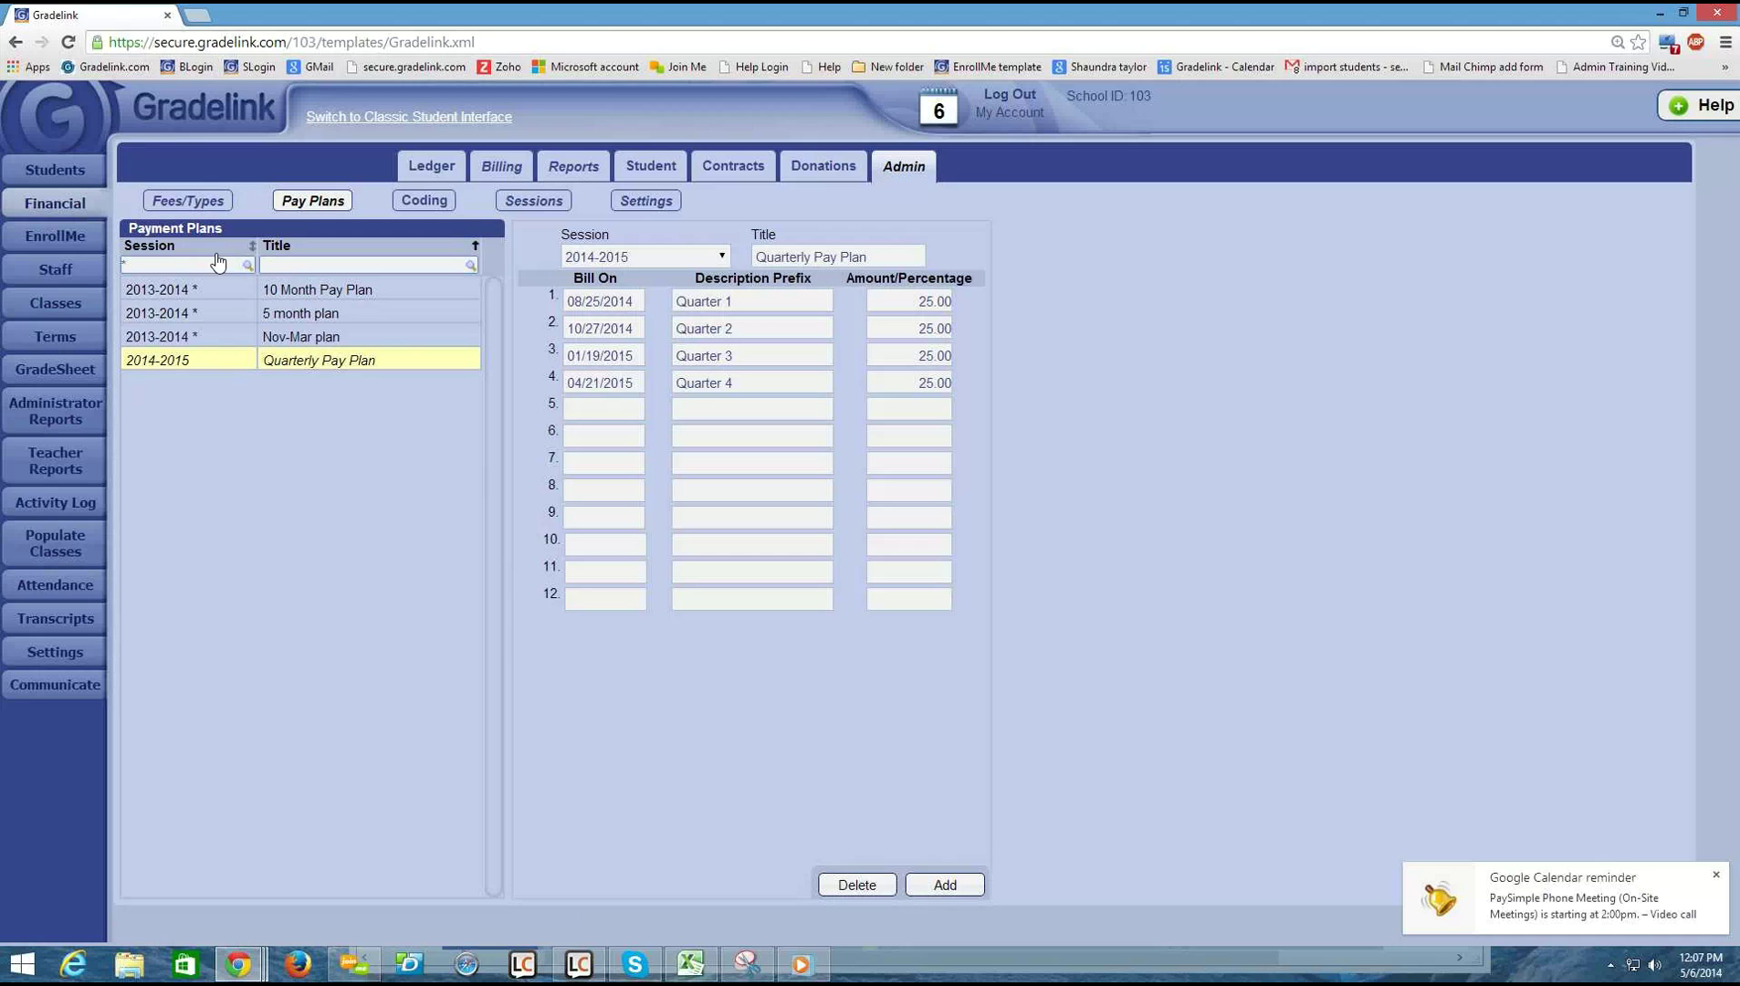
left_click(218, 263)
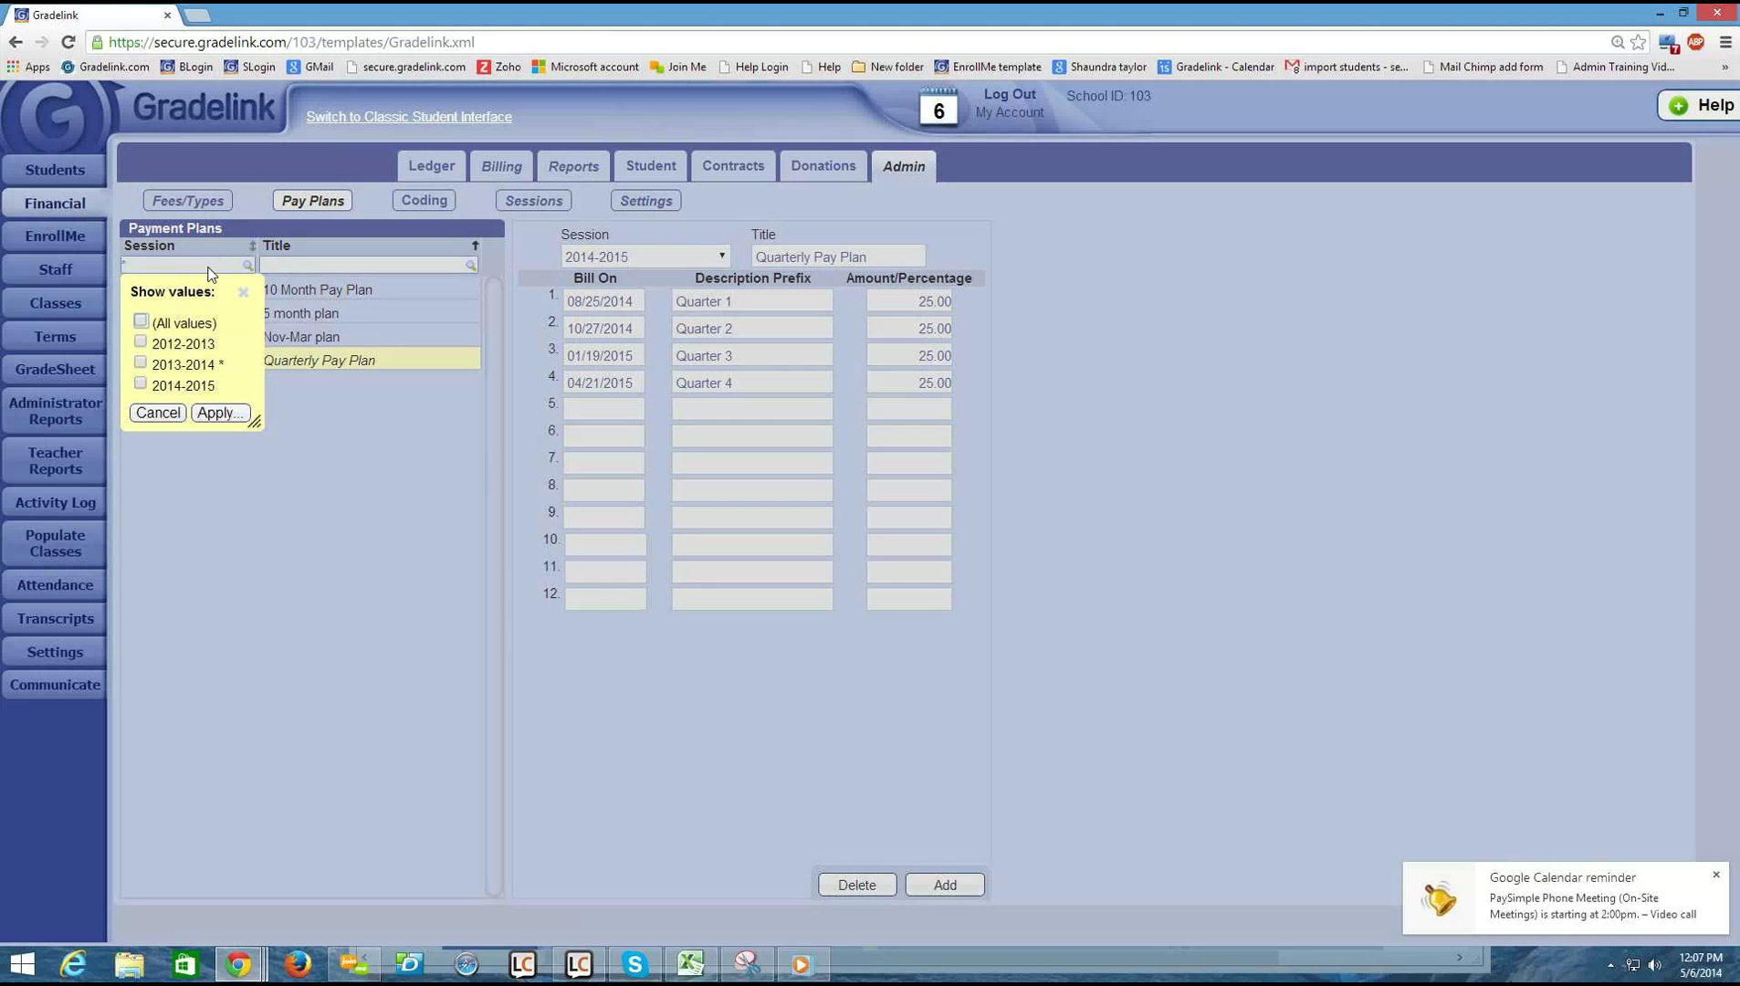
left_click(141, 384)
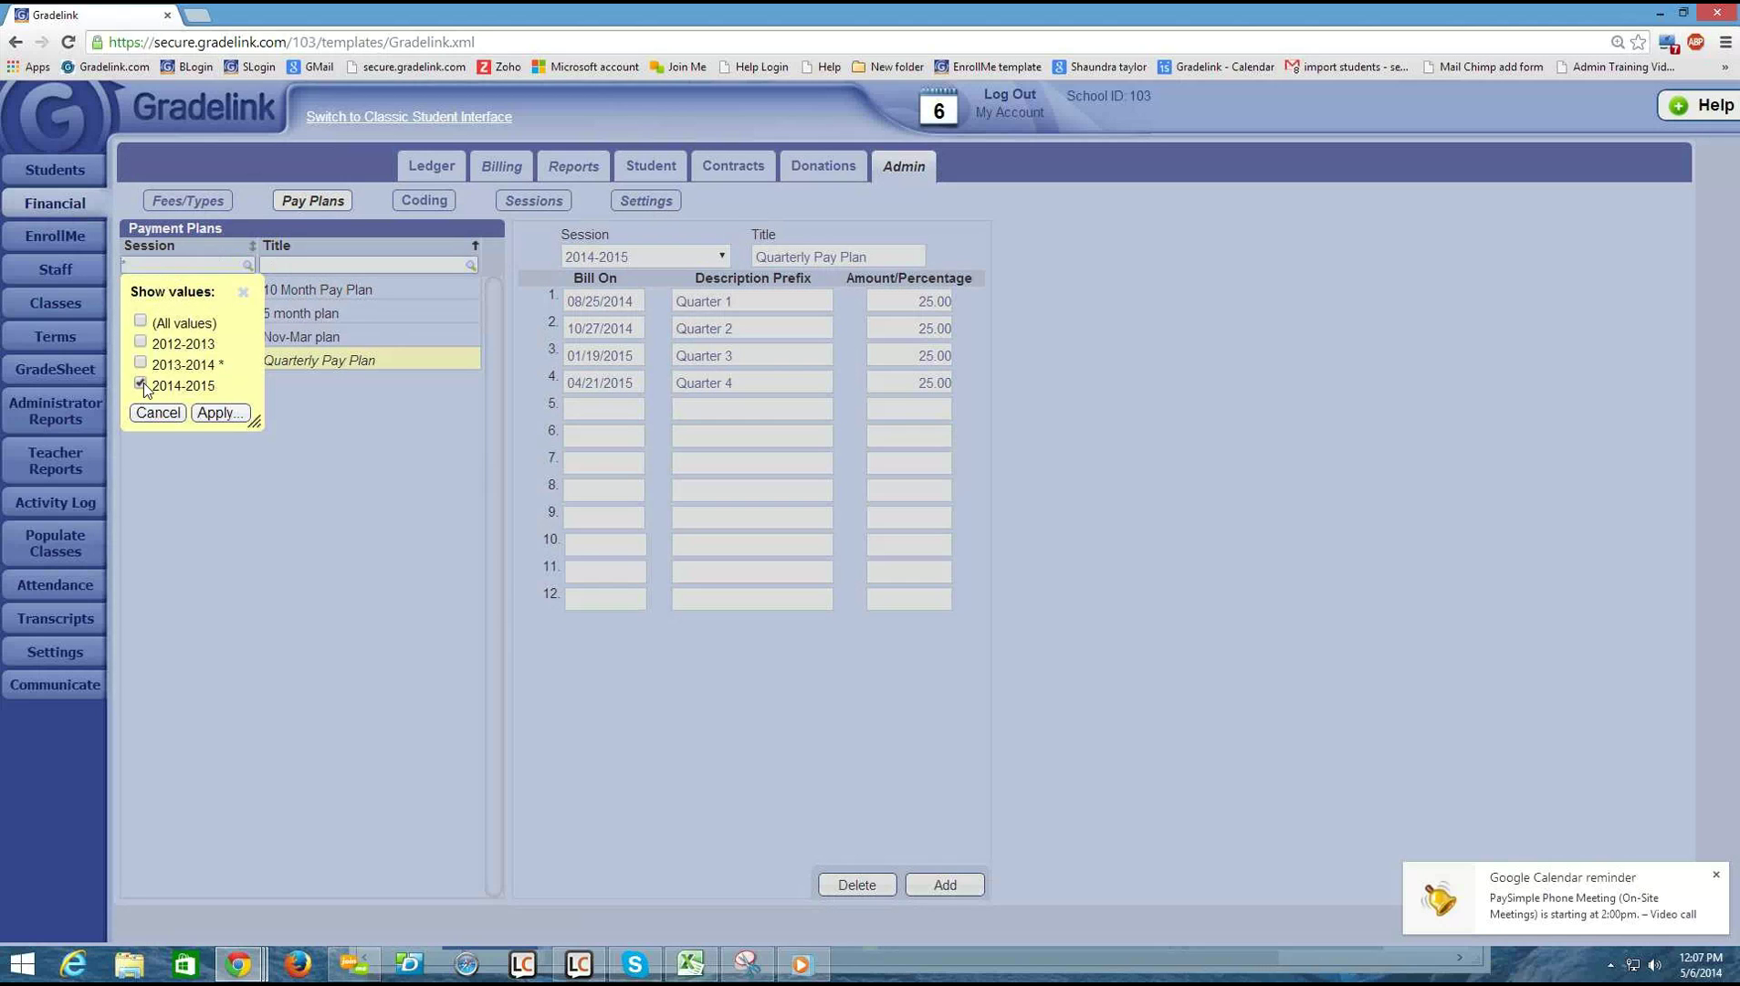
left_click(220, 413)
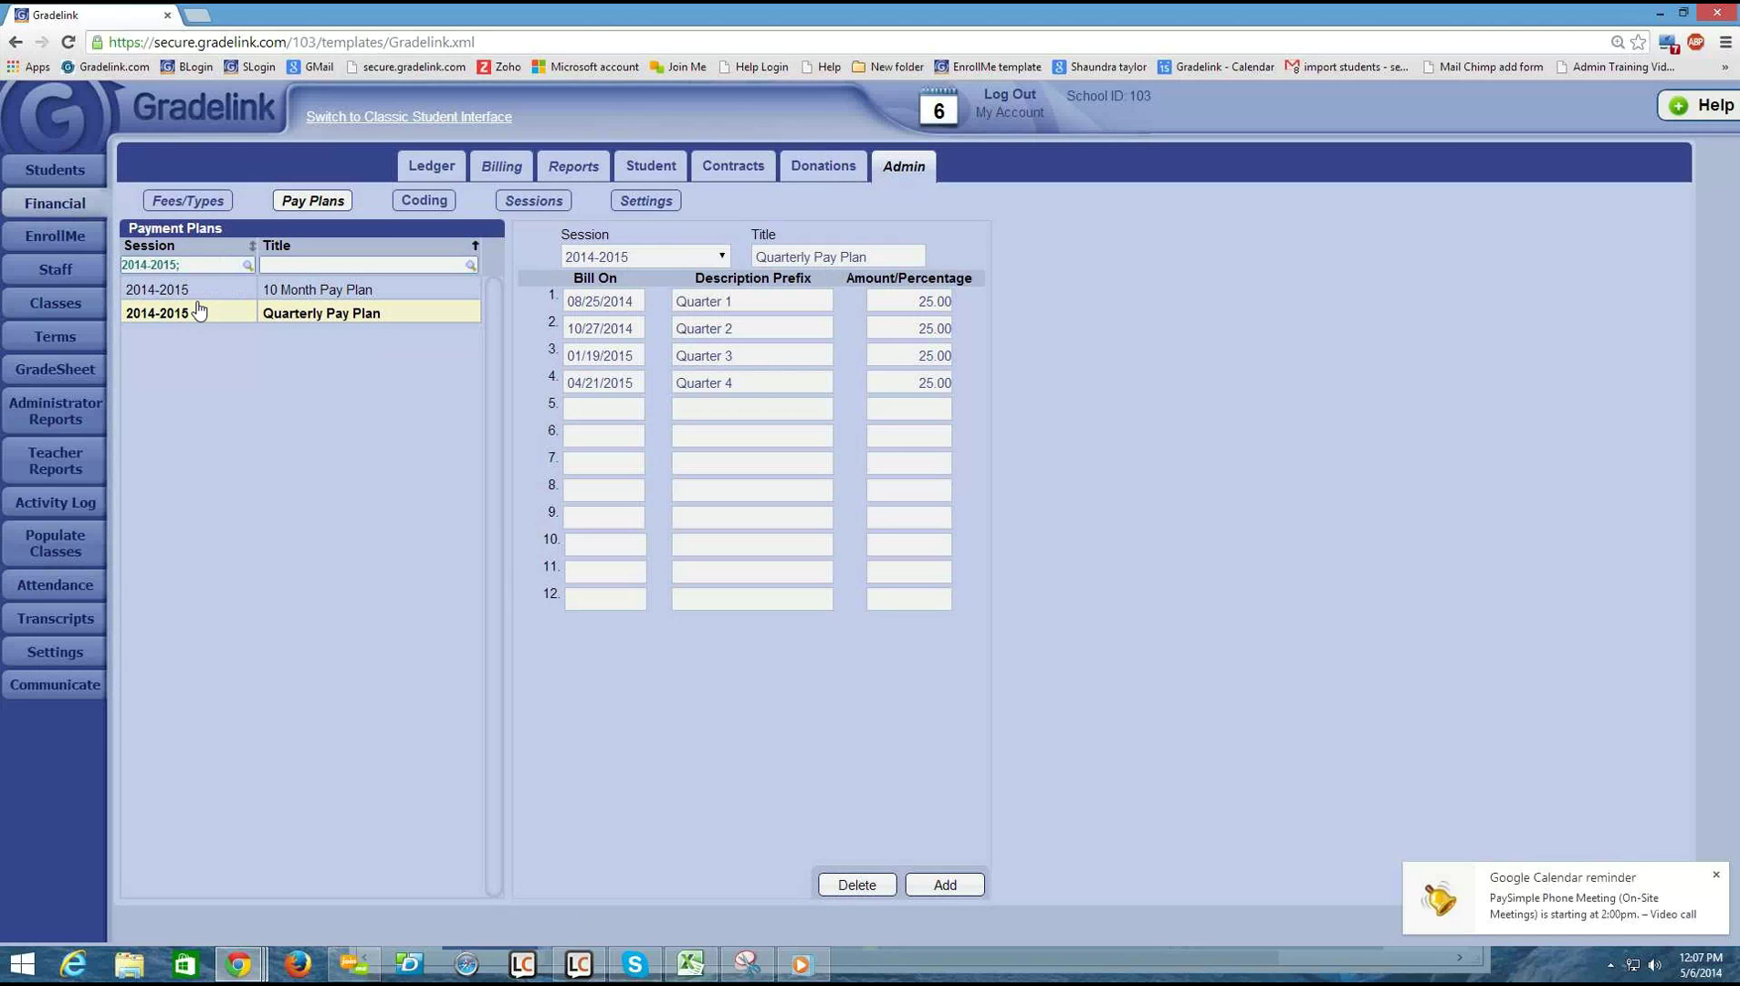